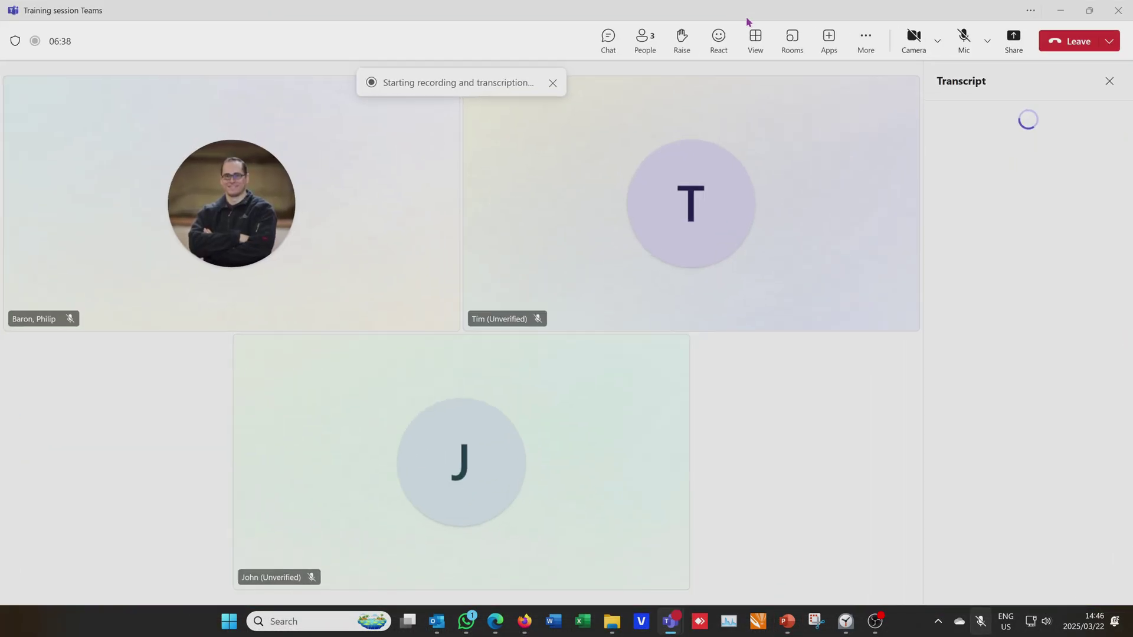
Stop the Teams meeting's recording and transcription from More > Record and transcribe.
click(864, 43)
mouse_move(886, 84)
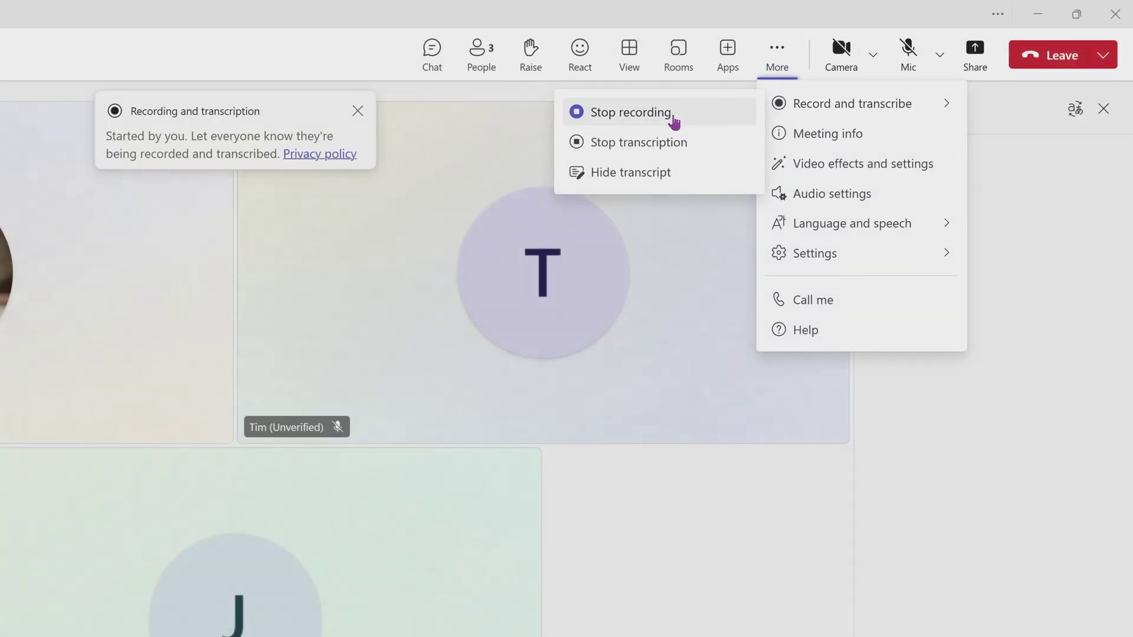
click(646, 120)
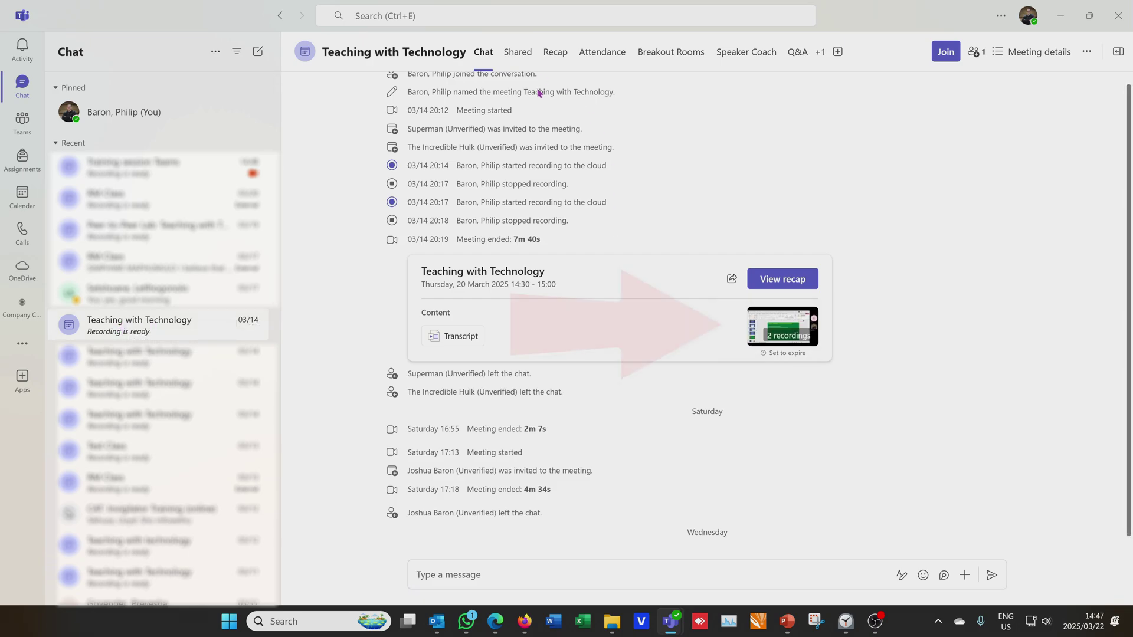
click(786, 330)
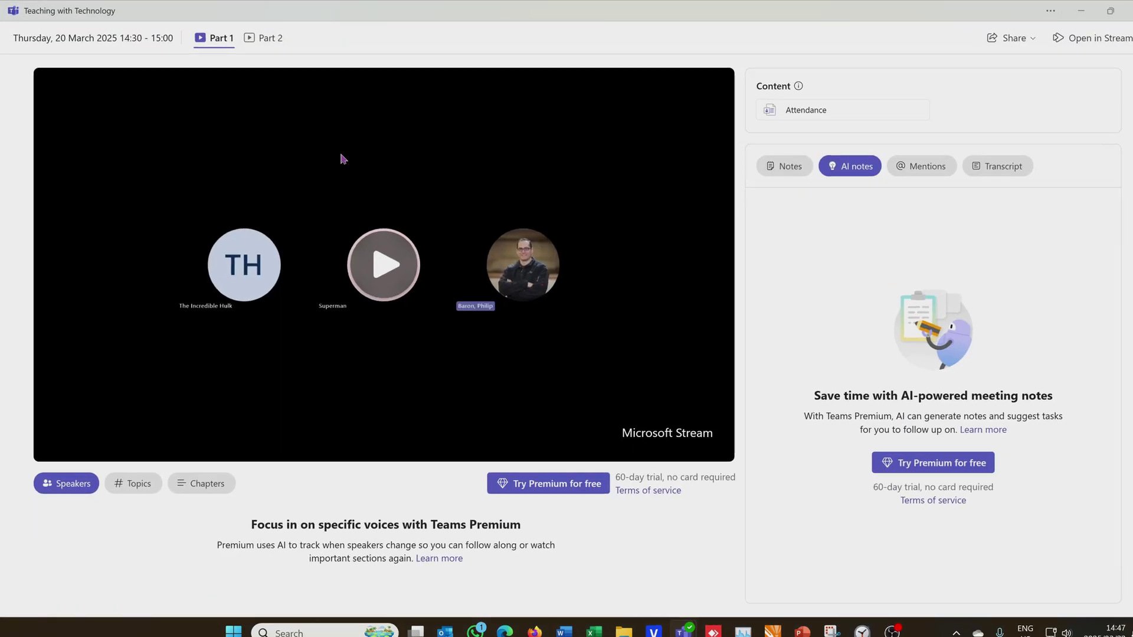
click(271, 39)
click(222, 40)
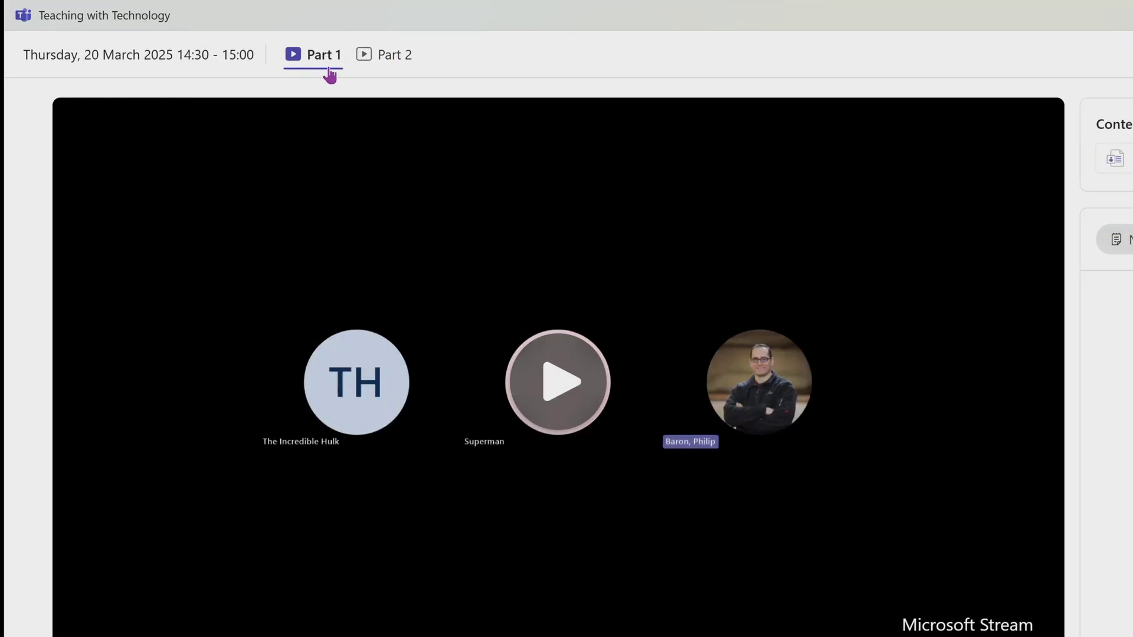
click(379, 52)
click(311, 66)
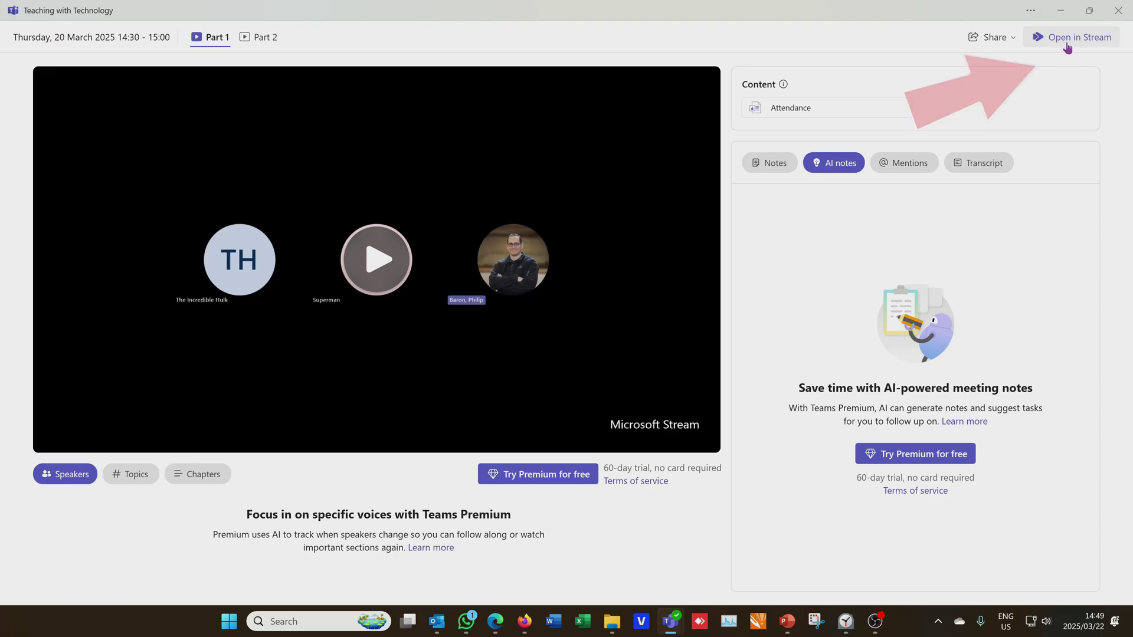
Open the Part 1 and Part 2 recordings in Microsoft Stream as separate browser tabs.
click(1067, 44)
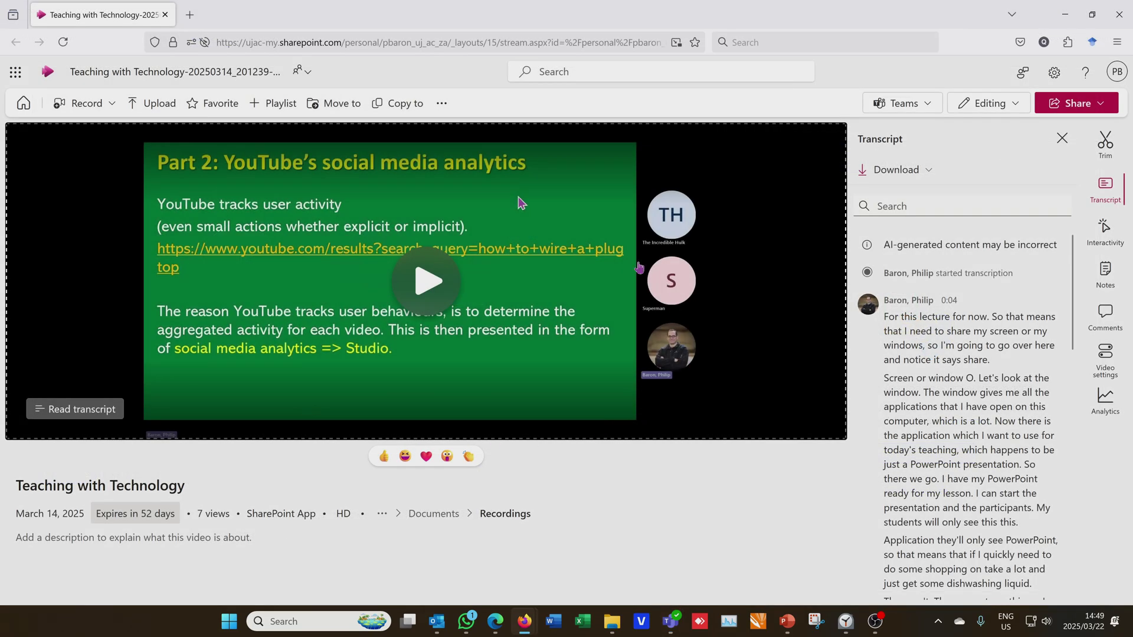
drag(366, 15, 389, 264)
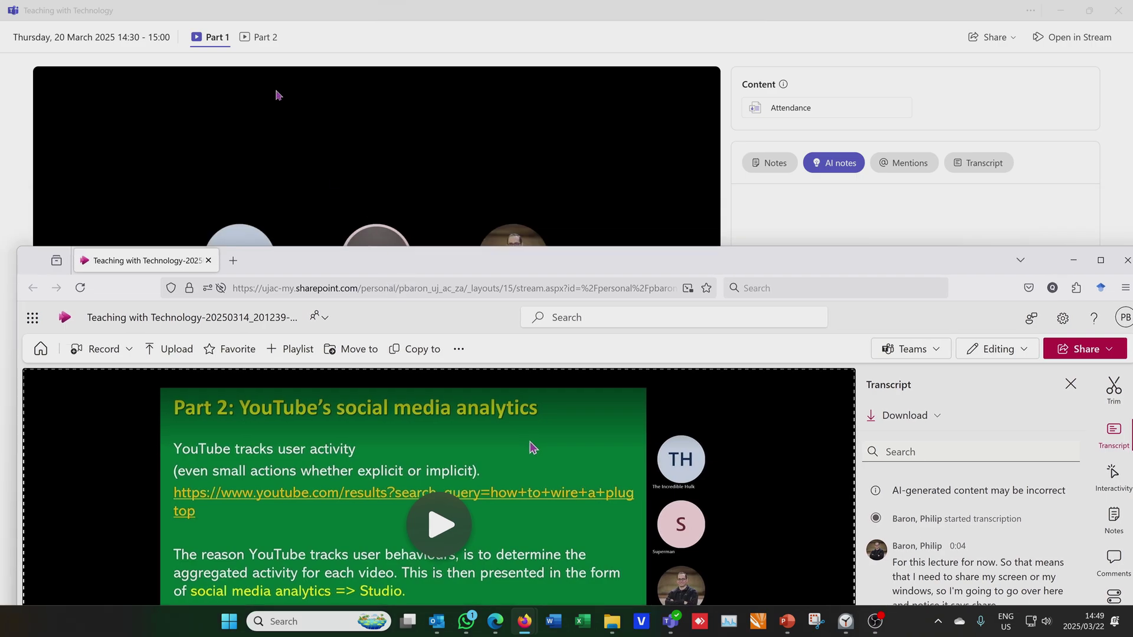
click(263, 42)
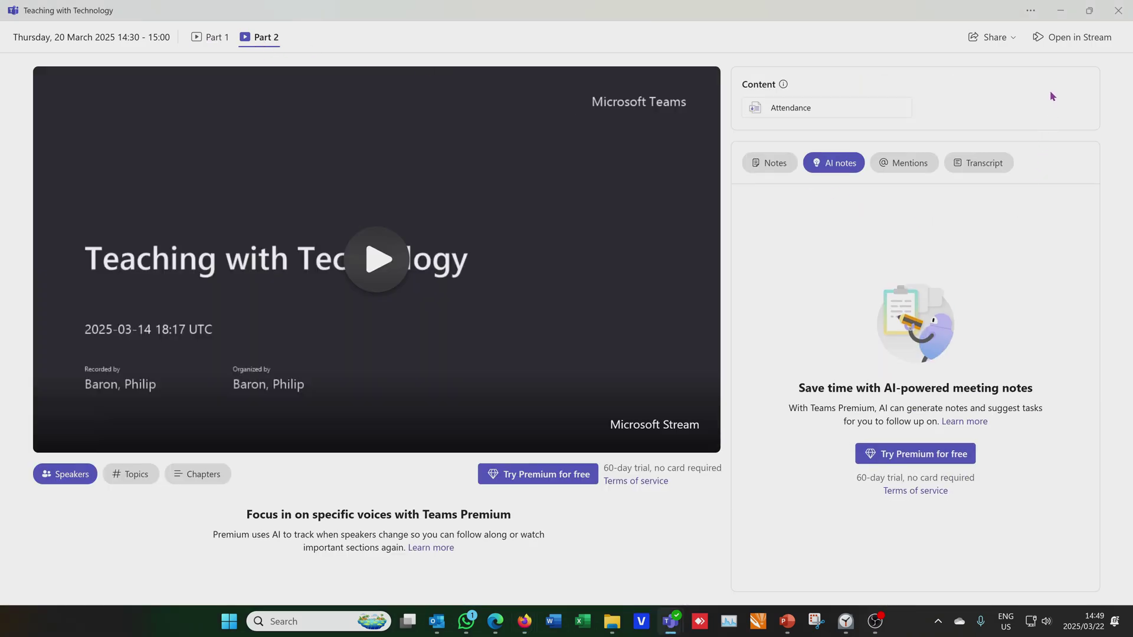
click(1080, 39)
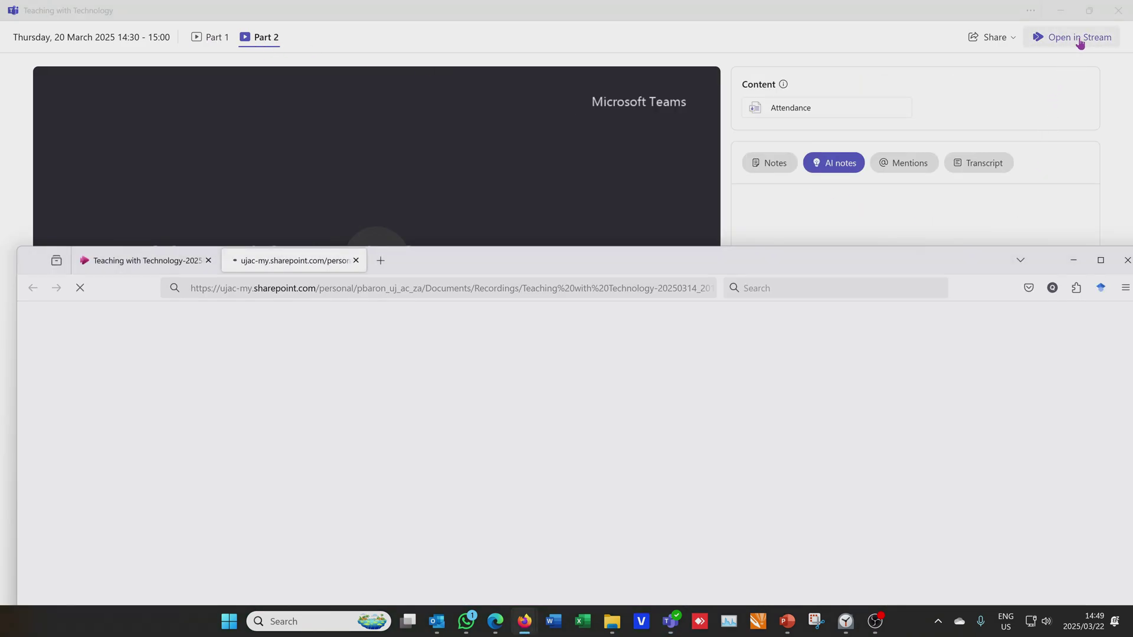
drag(472, 260, 473, 132)
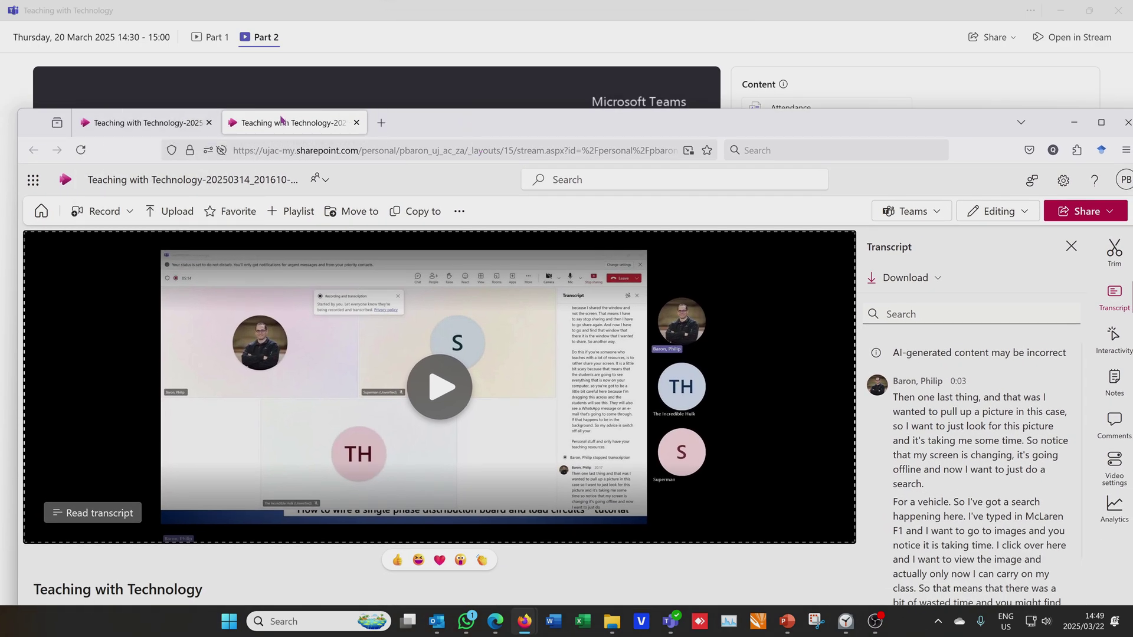
Close the Teams recording viewer and let the browser fill the screen.
key(alt+Tab)
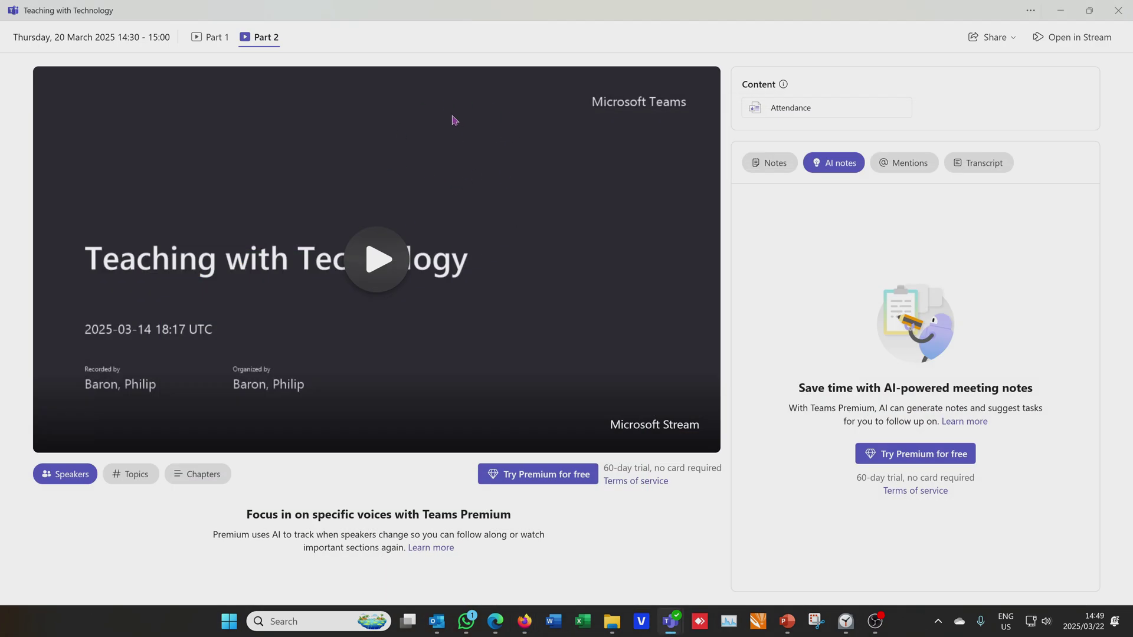
click(1119, 13)
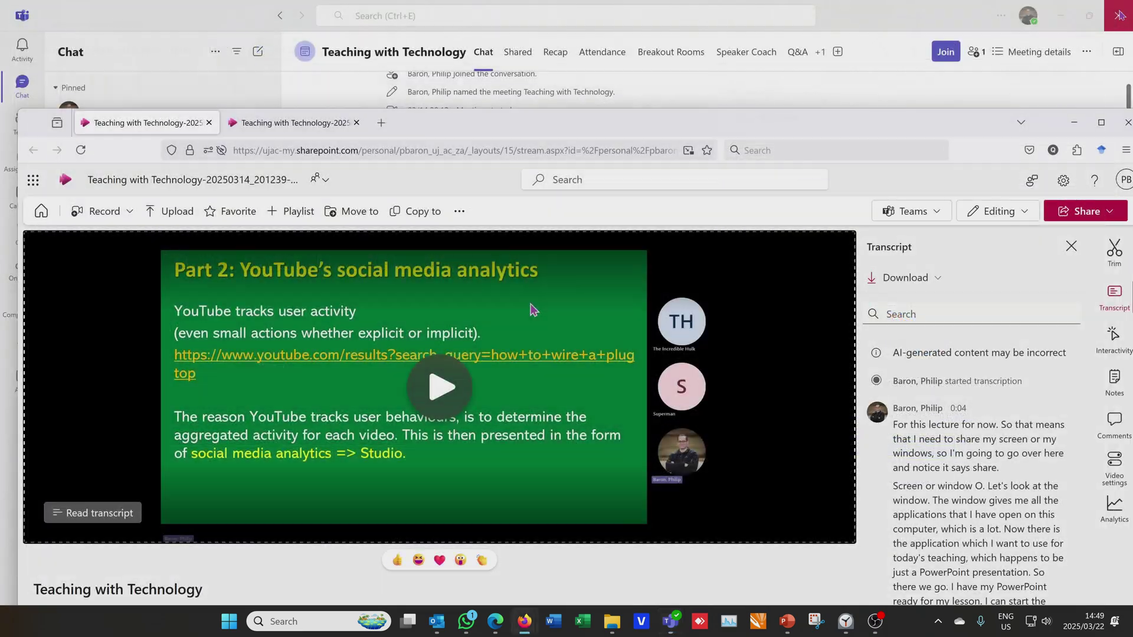
drag(915, 118, 906, 1)
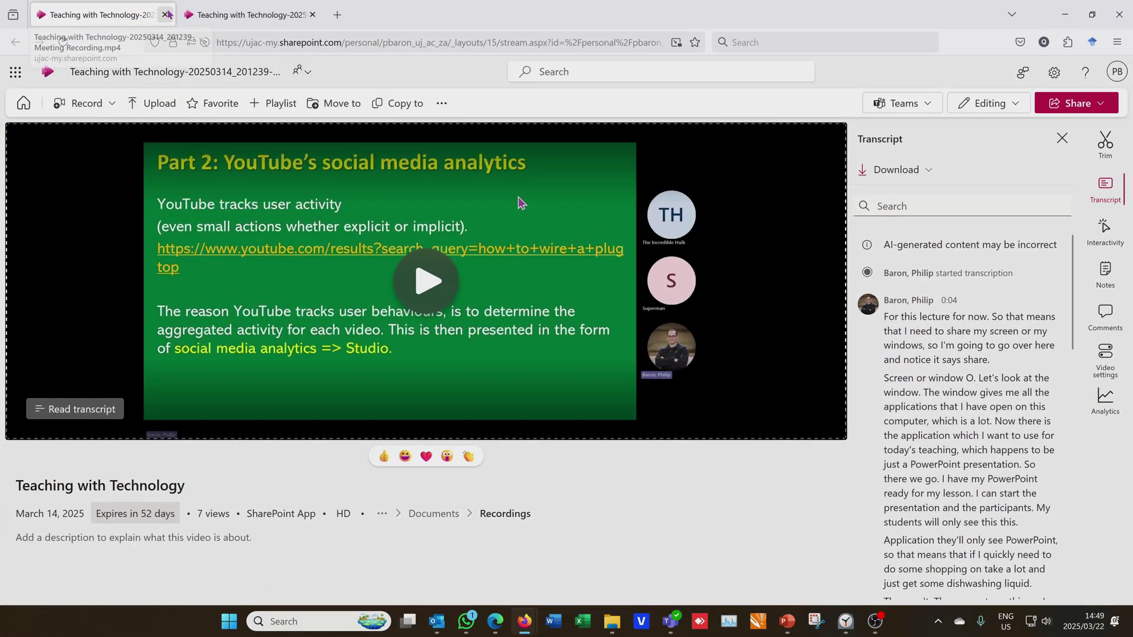
Switch back and forth between the Part 1 and Part 2 recording tabs.
click(226, 18)
click(107, 24)
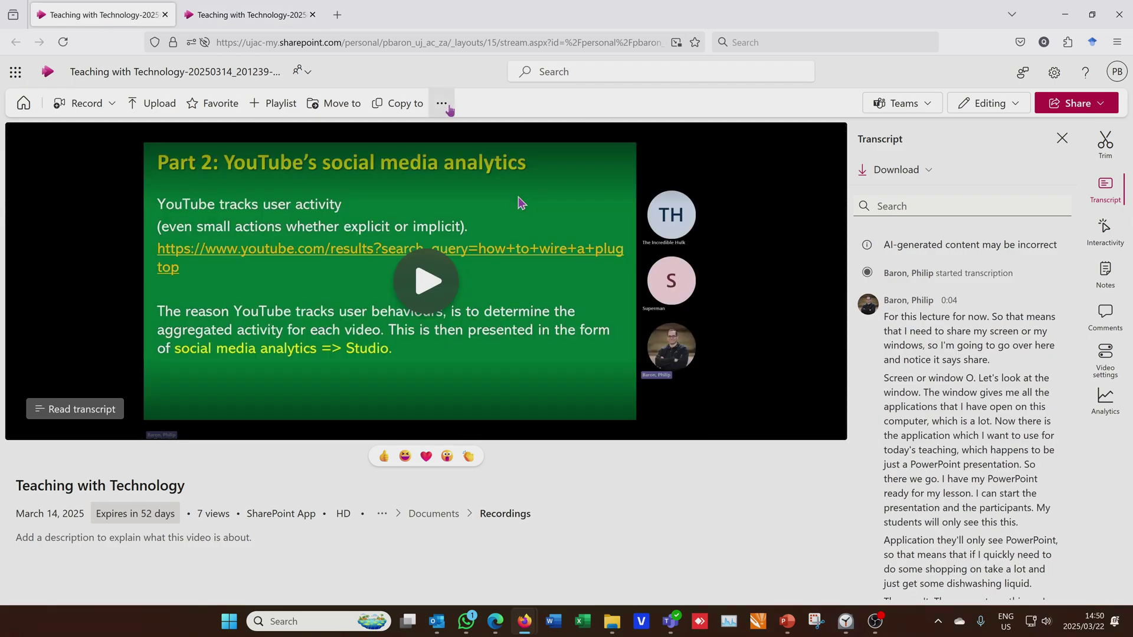
click(248, 15)
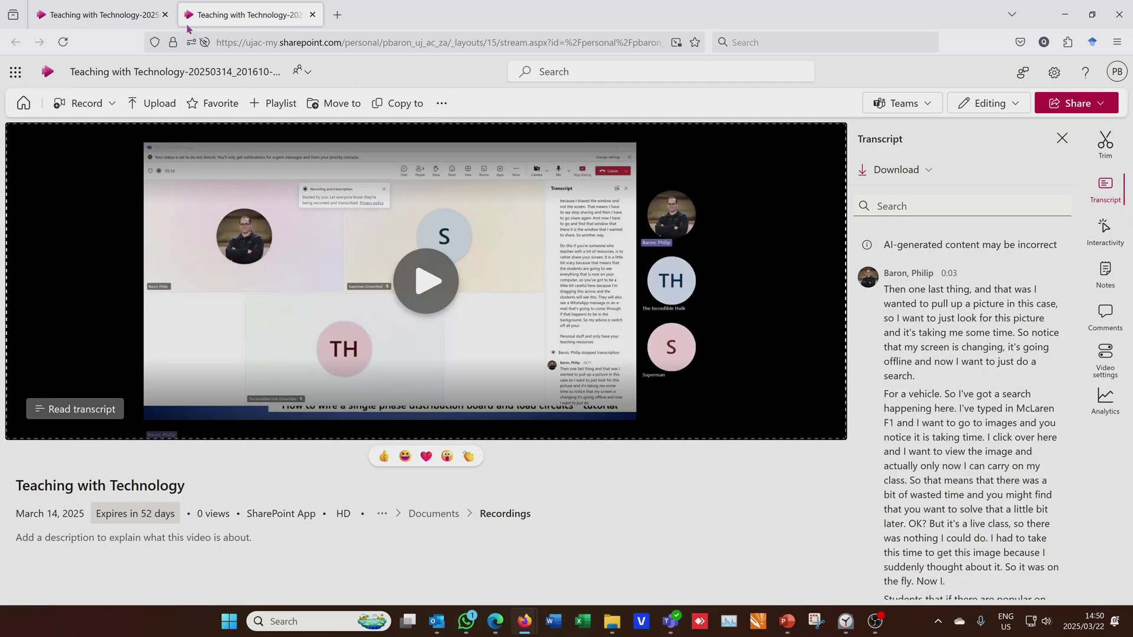
click(118, 15)
click(236, 15)
click(118, 15)
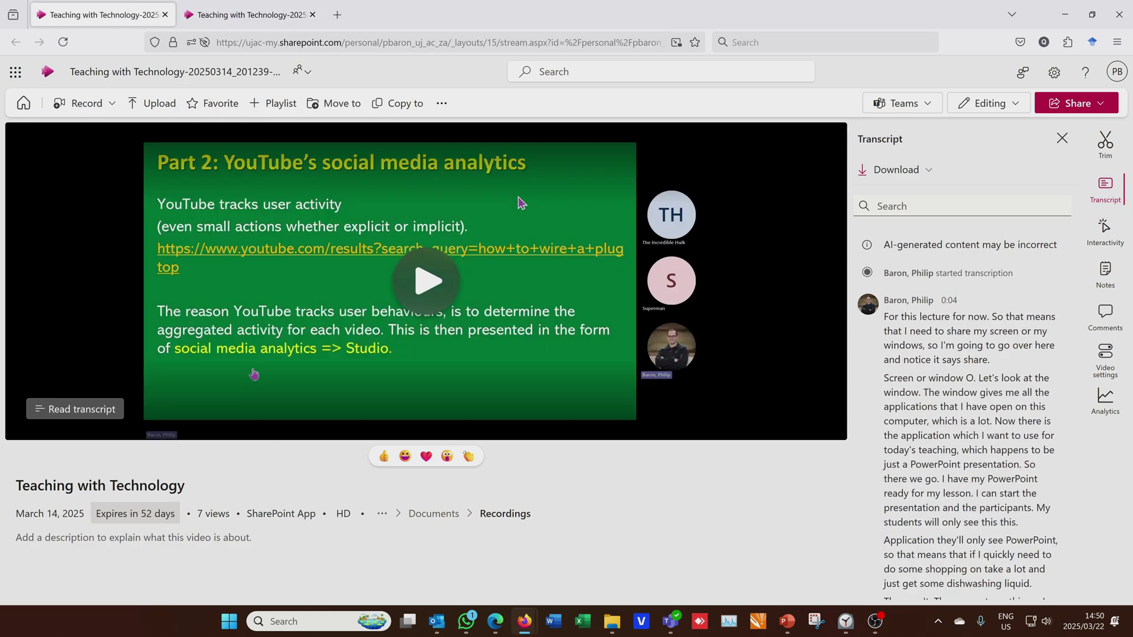
click(248, 15)
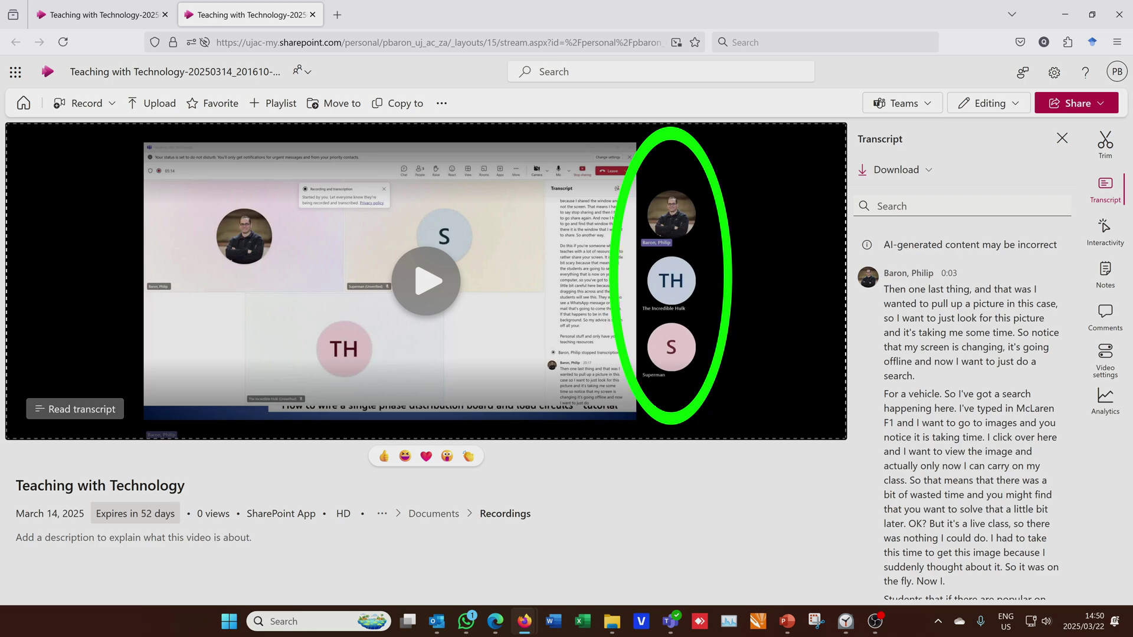
click(118, 23)
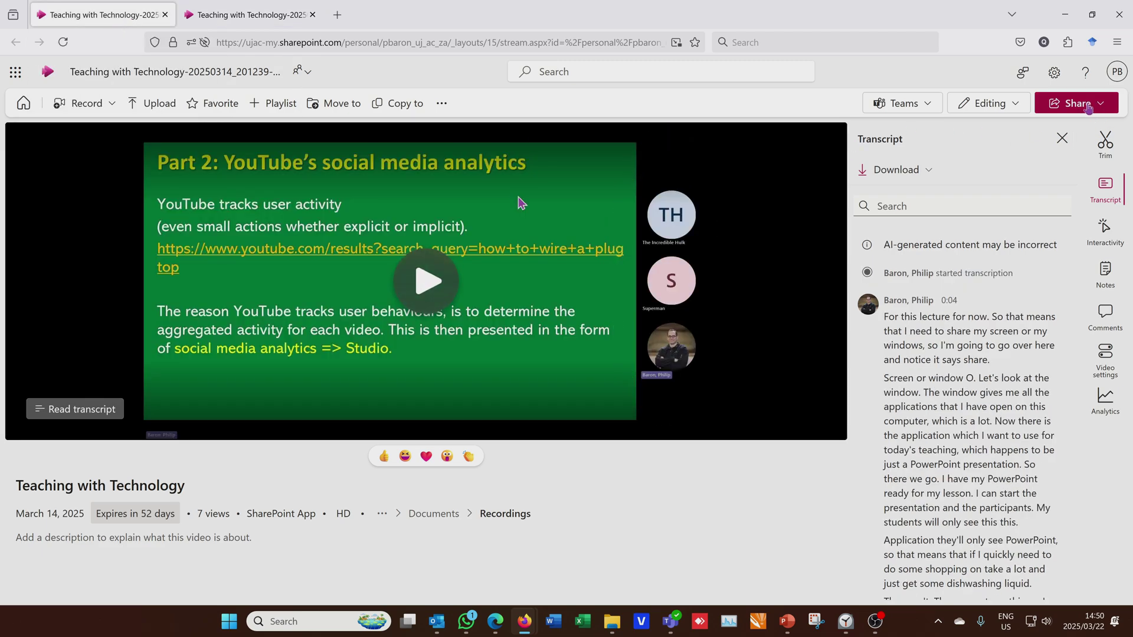
Check who the recording's share link works for, closing the settings unchanged.
click(1101, 105)
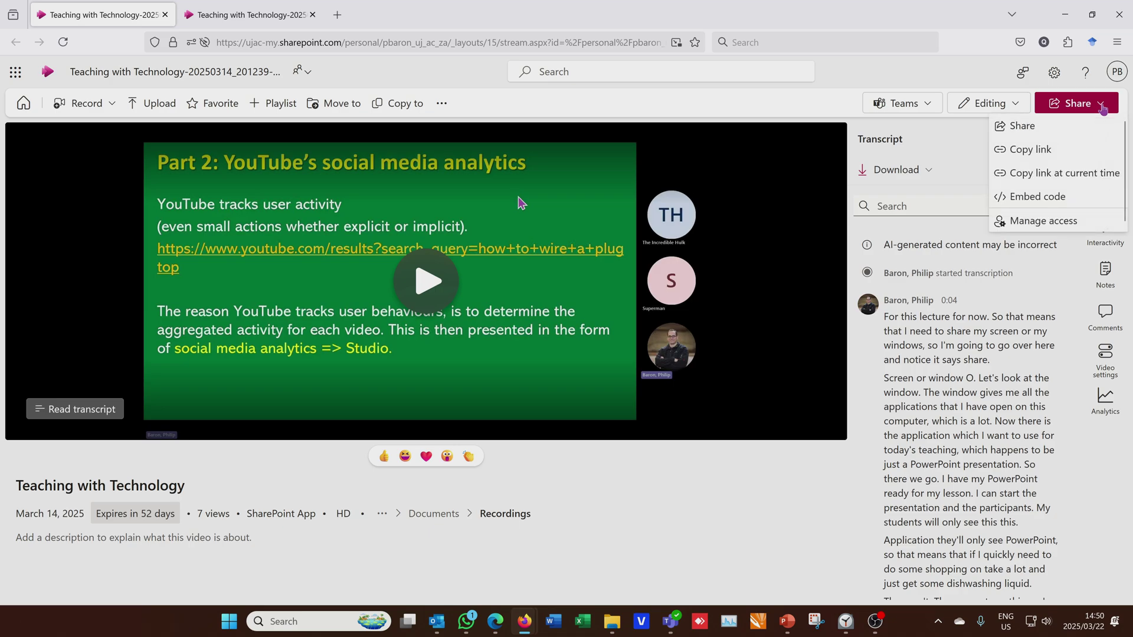
click(1024, 127)
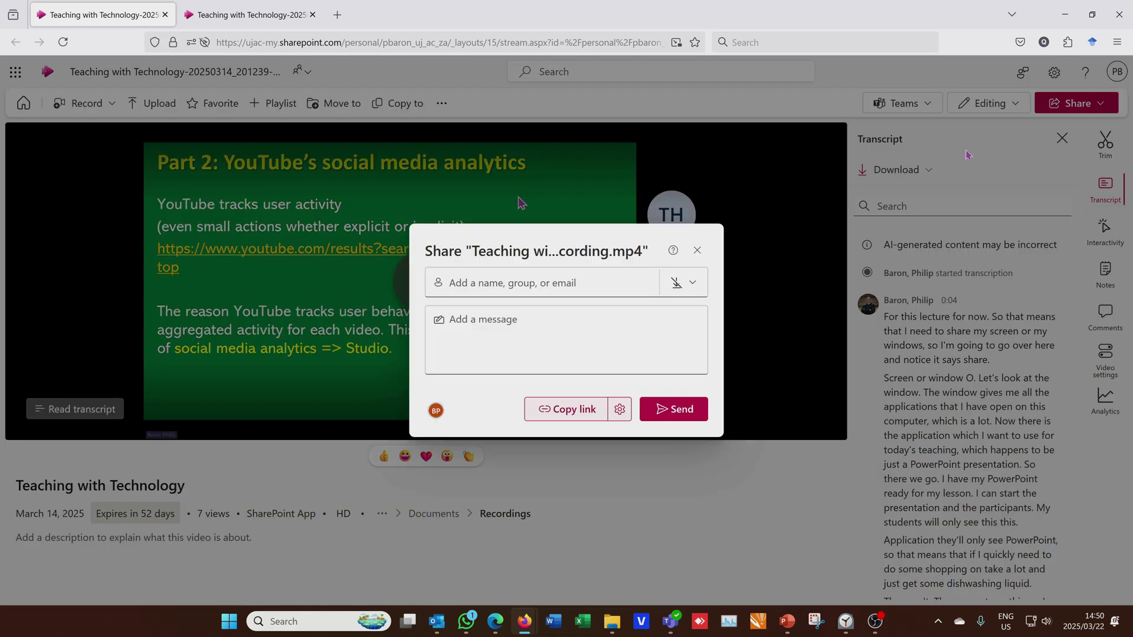
click(620, 409)
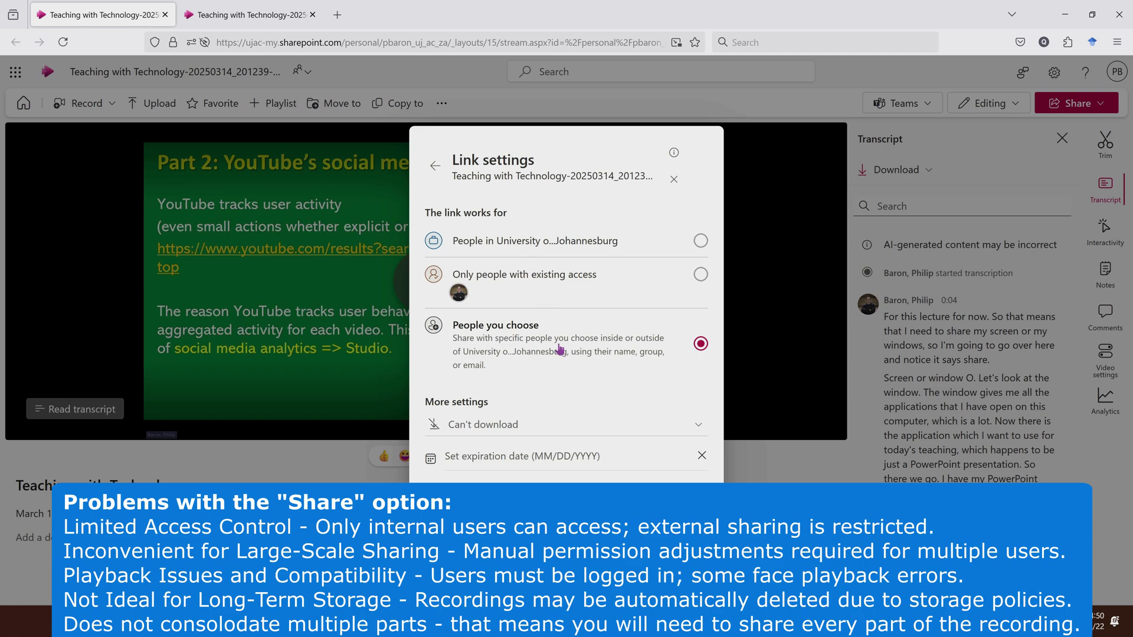
click(470, 87)
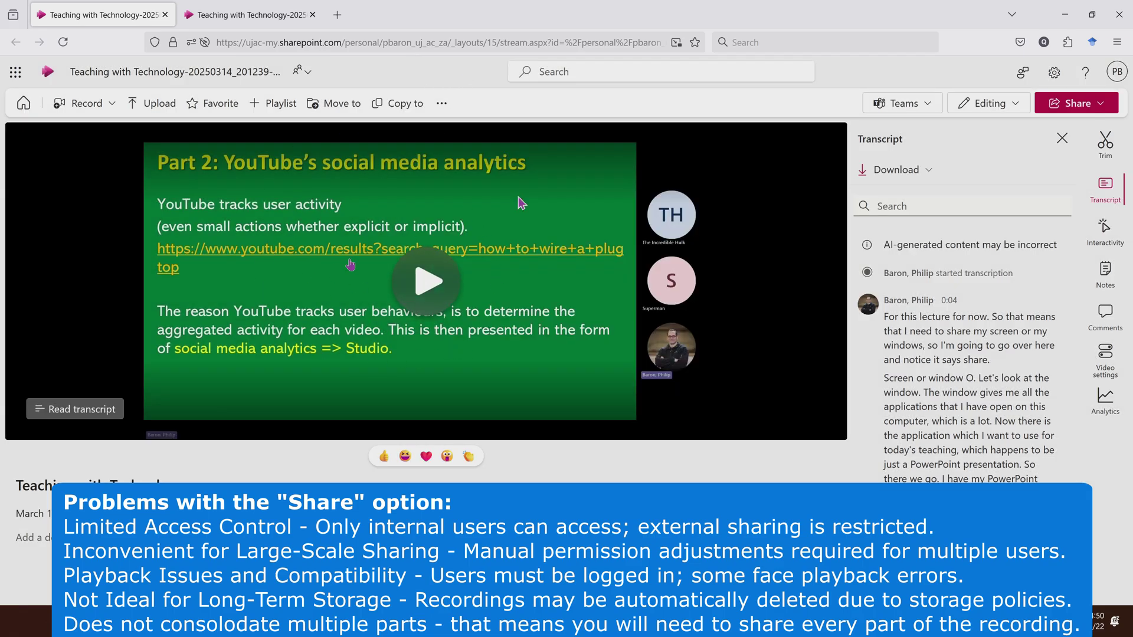
Flip between the recording tabs again, ending on the Part 2 recording.
click(264, 16)
click(162, 22)
click(264, 16)
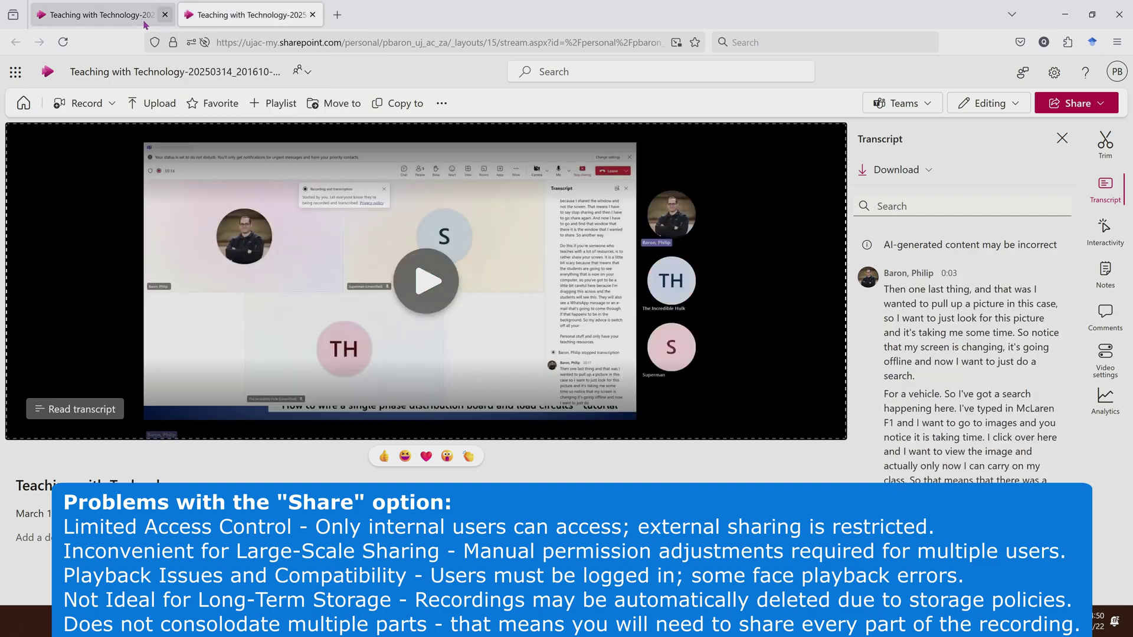
click(161, 18)
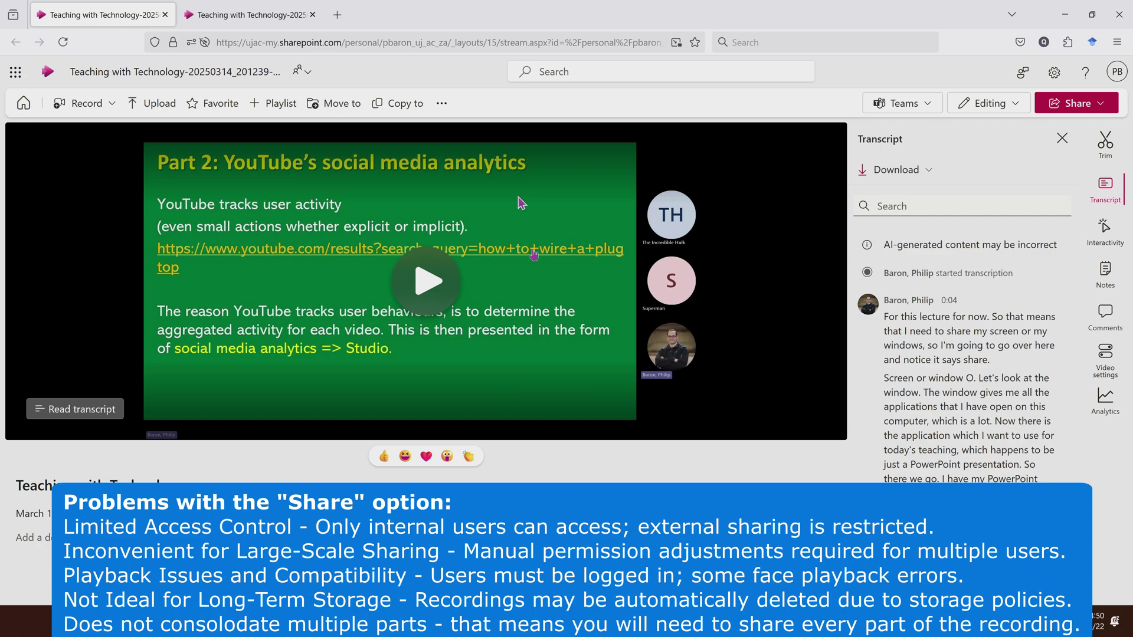
click(223, 16)
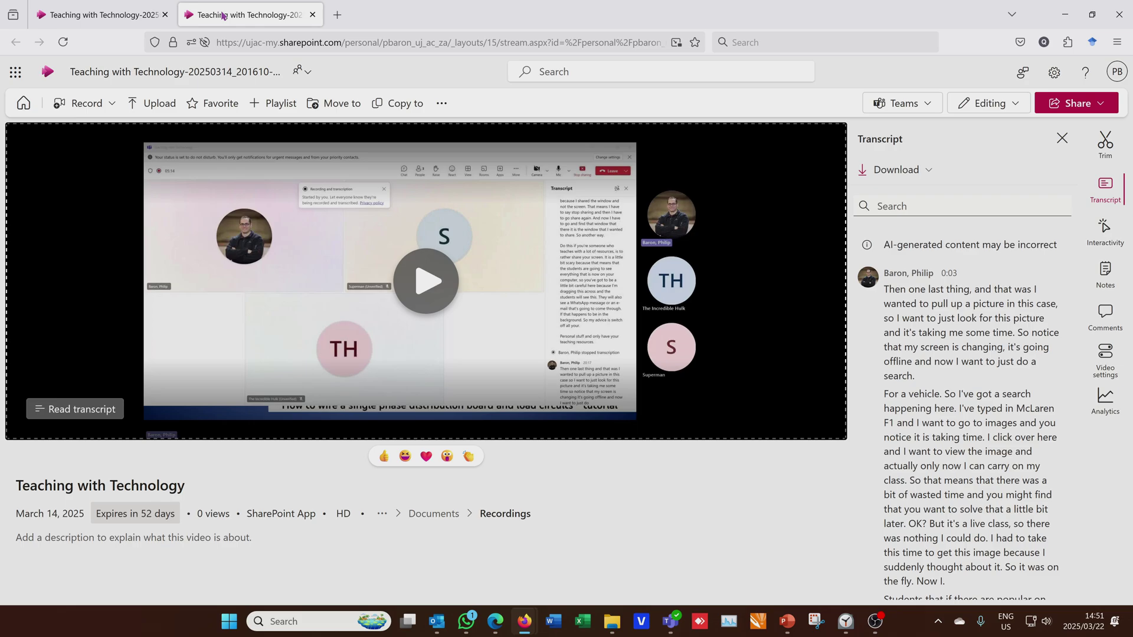
Download the Part 1 recording as a video file from Stream.
click(100, 15)
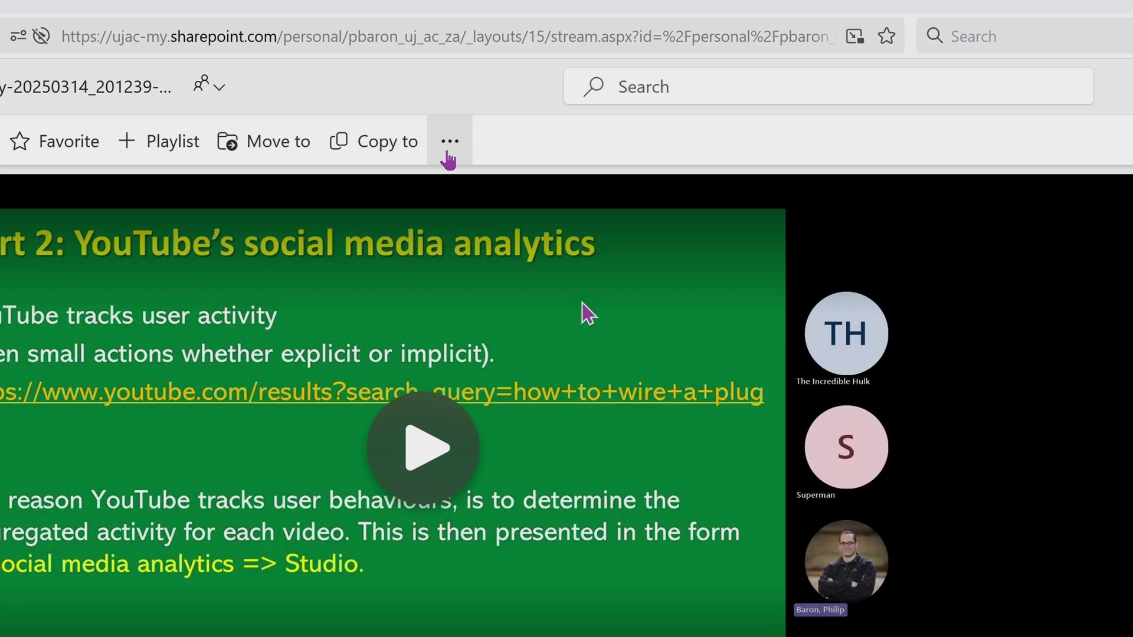
click(447, 154)
click(505, 185)
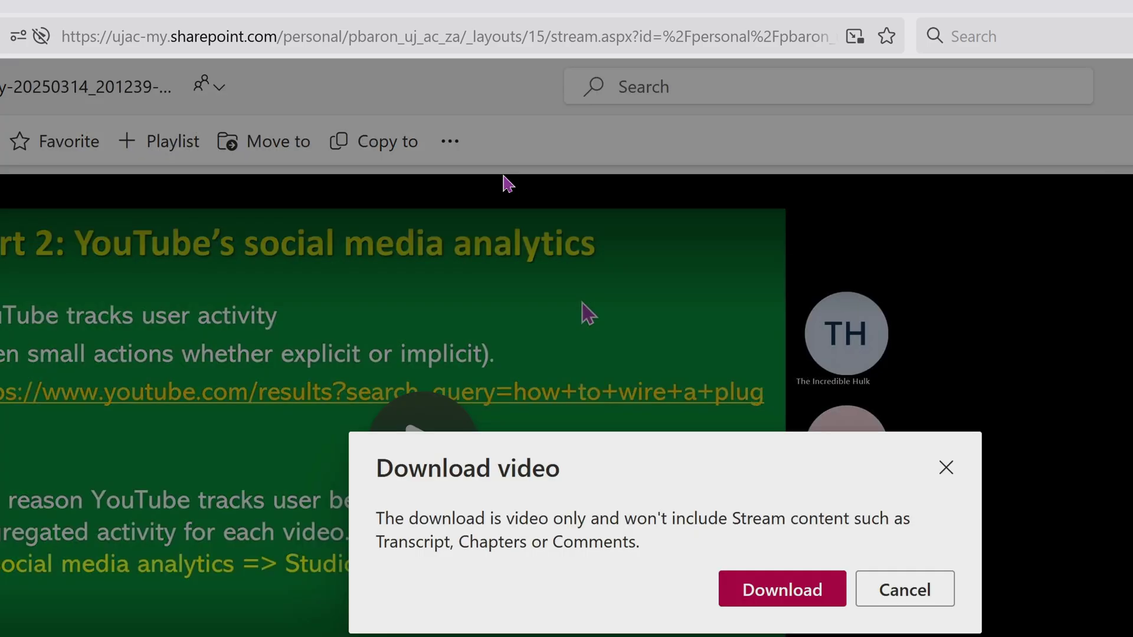
key(Return)
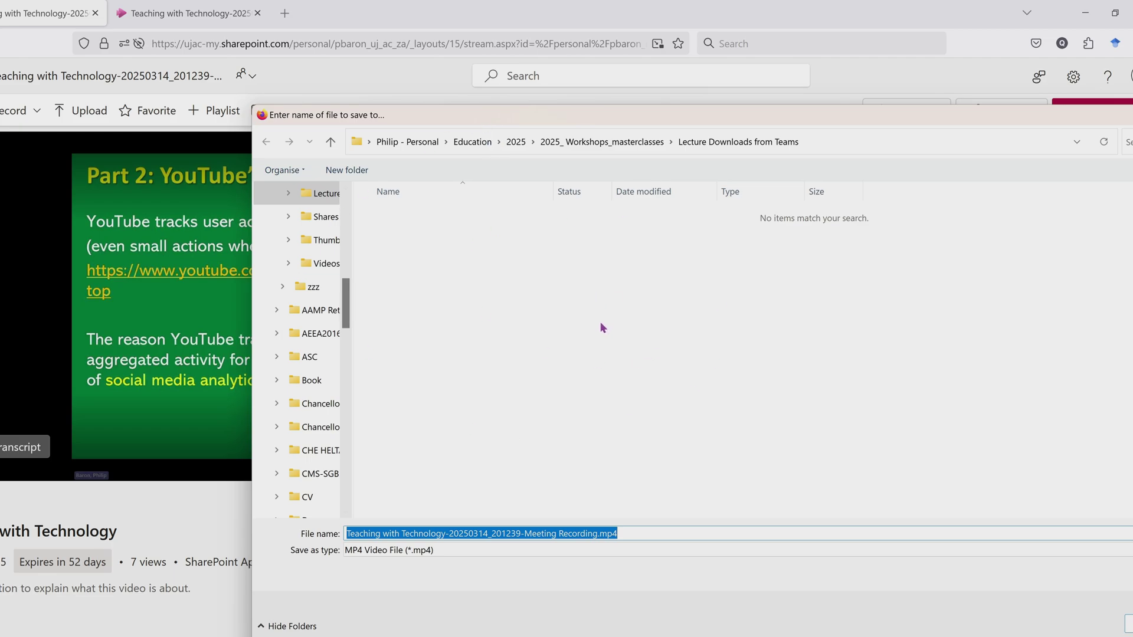
text(Vid1)
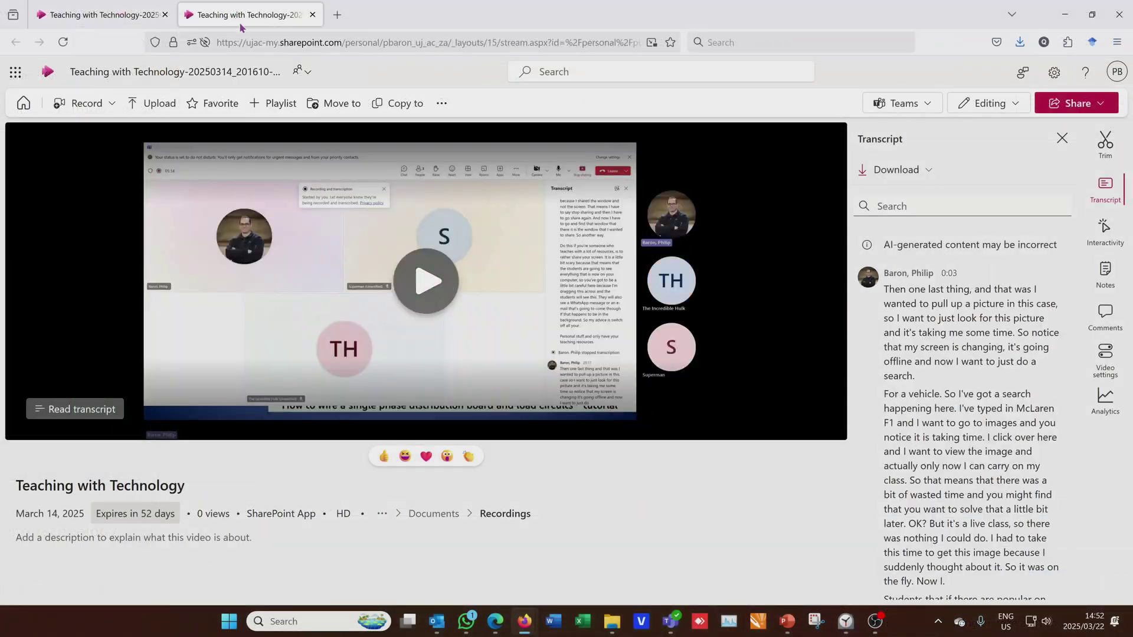
Download the Part 2 recording and save it under the name Vid2.
click(442, 103)
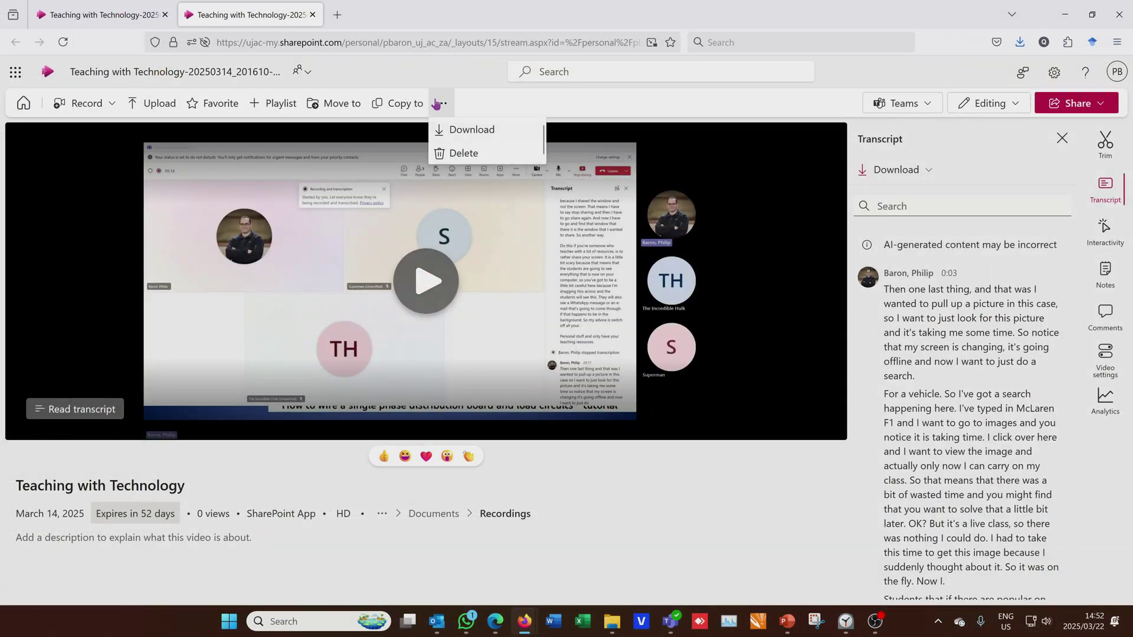
click(469, 131)
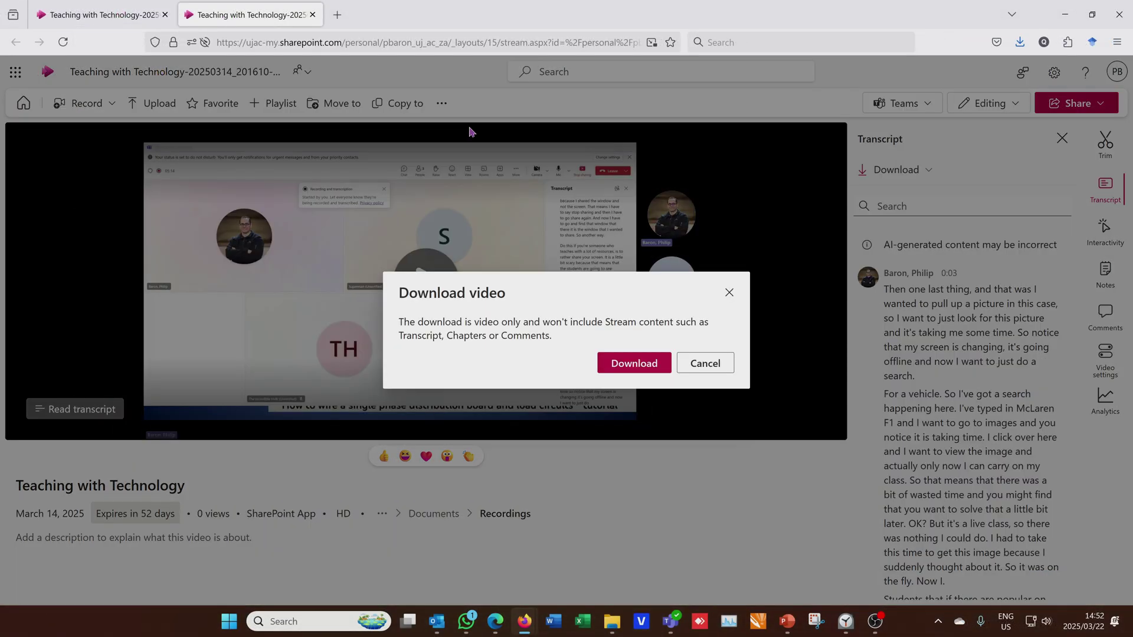
click(628, 363)
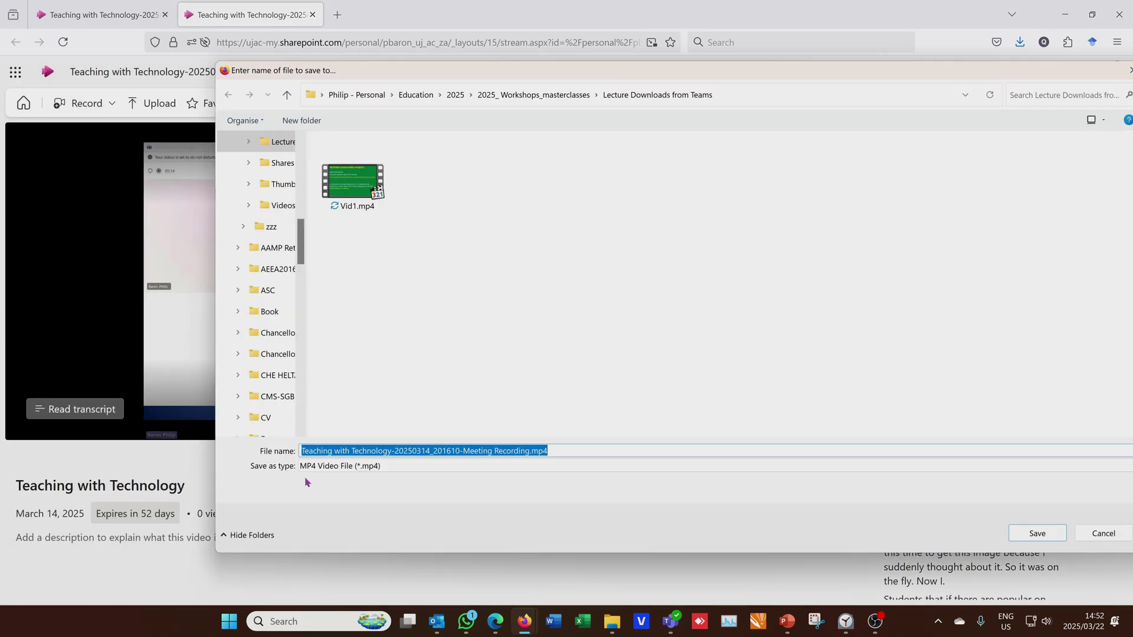
click(304, 454)
drag(304, 451, 433, 446)
drag(578, 453, 199, 443)
text(Vid)
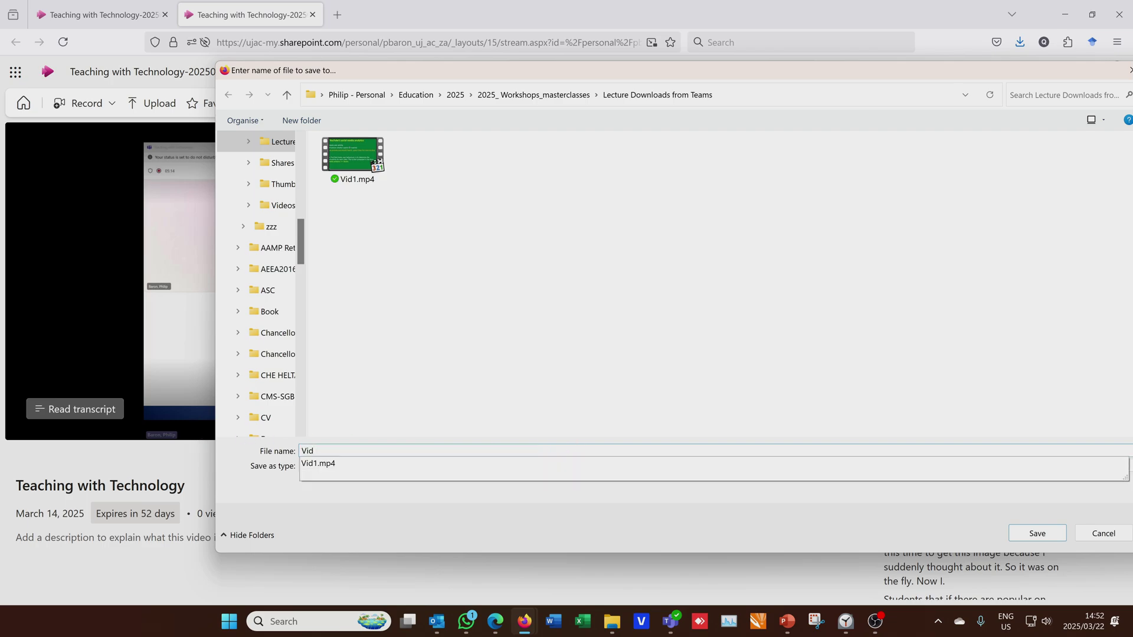
text(2)
key(Return)
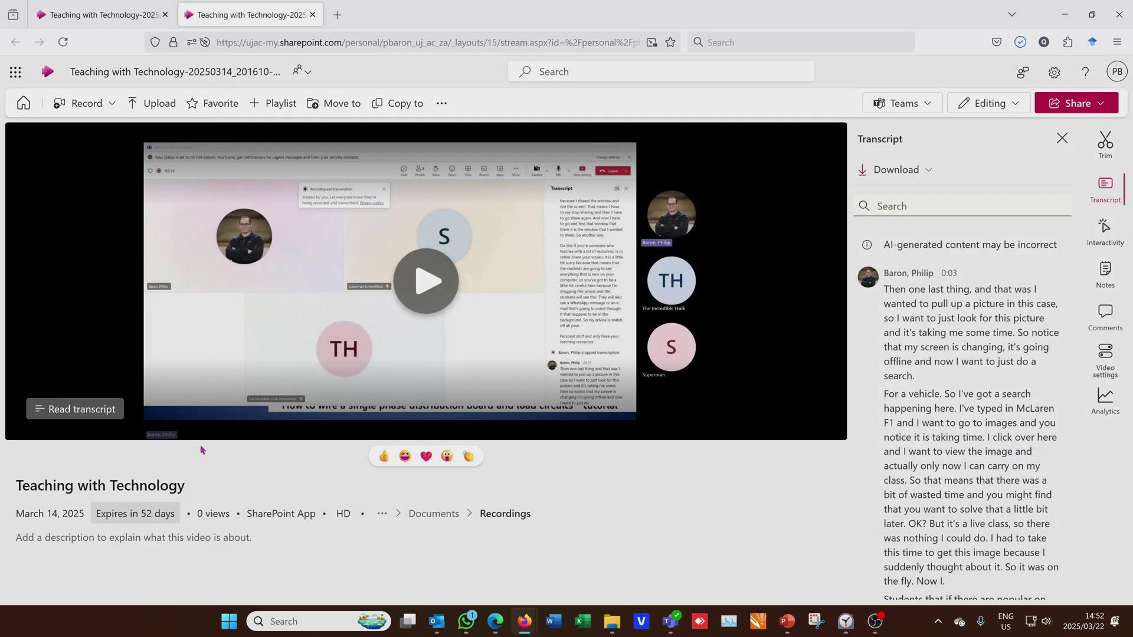
Confirm Vid1.mp4 and Vid2.mp4 are in the Lecture Downloads from Teams folder.
key(ctrl+shift+Tab)
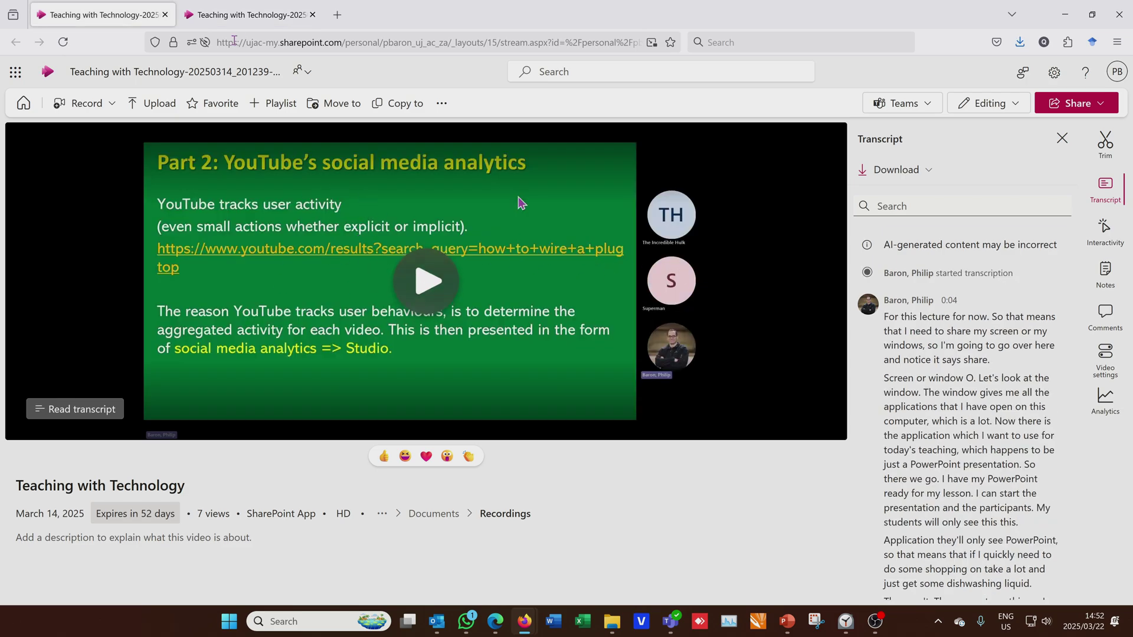
key(ctrl+Tab)
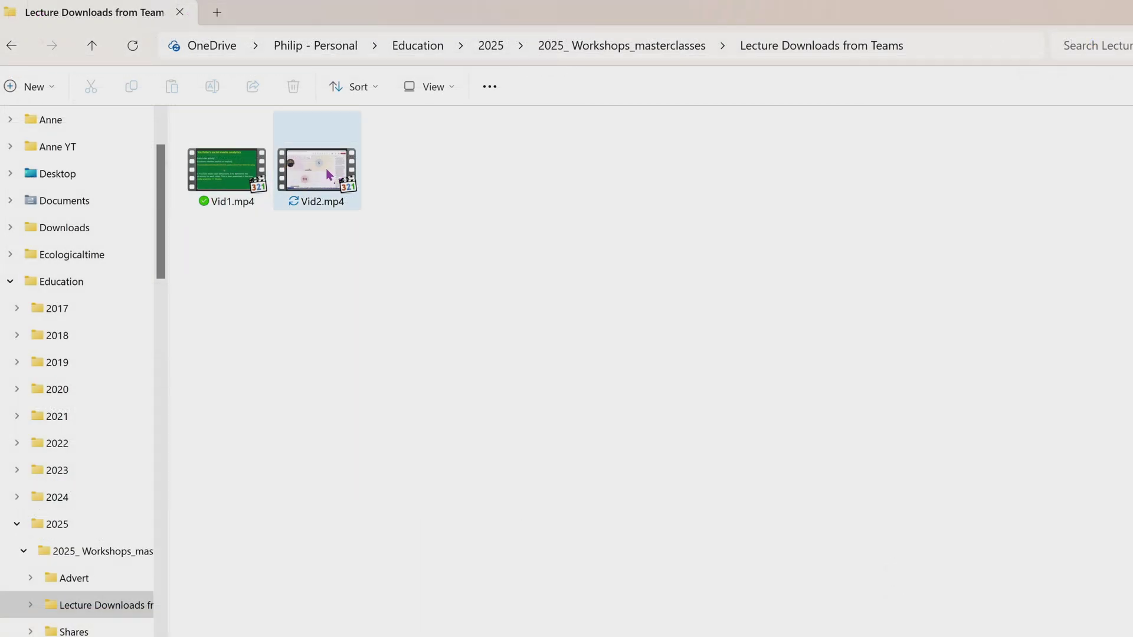
click(231, 171)
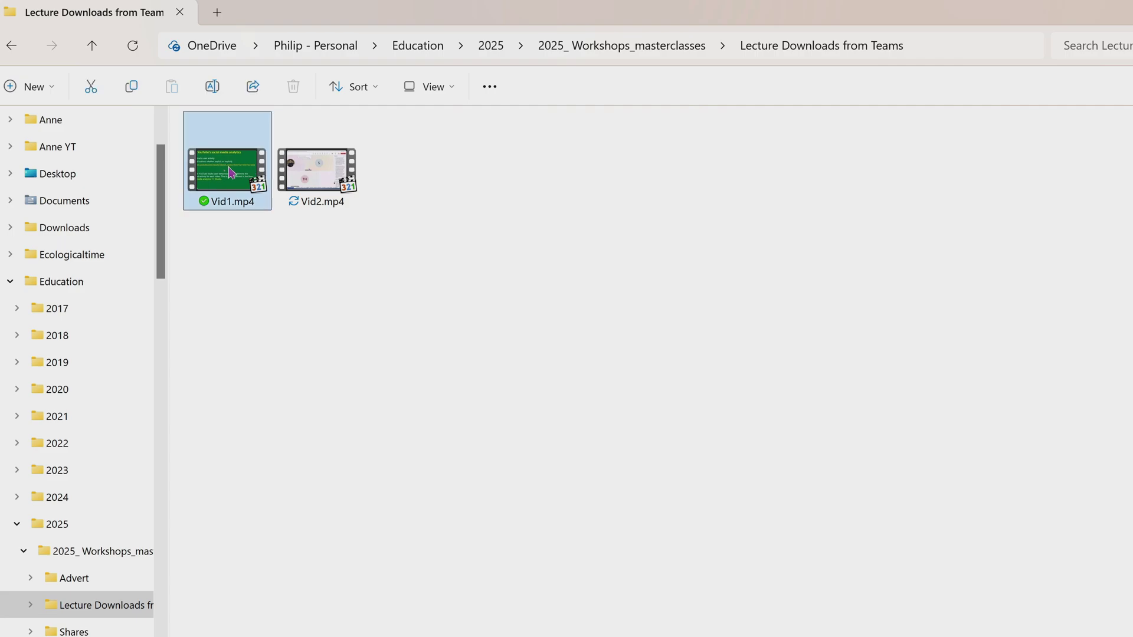
click(313, 184)
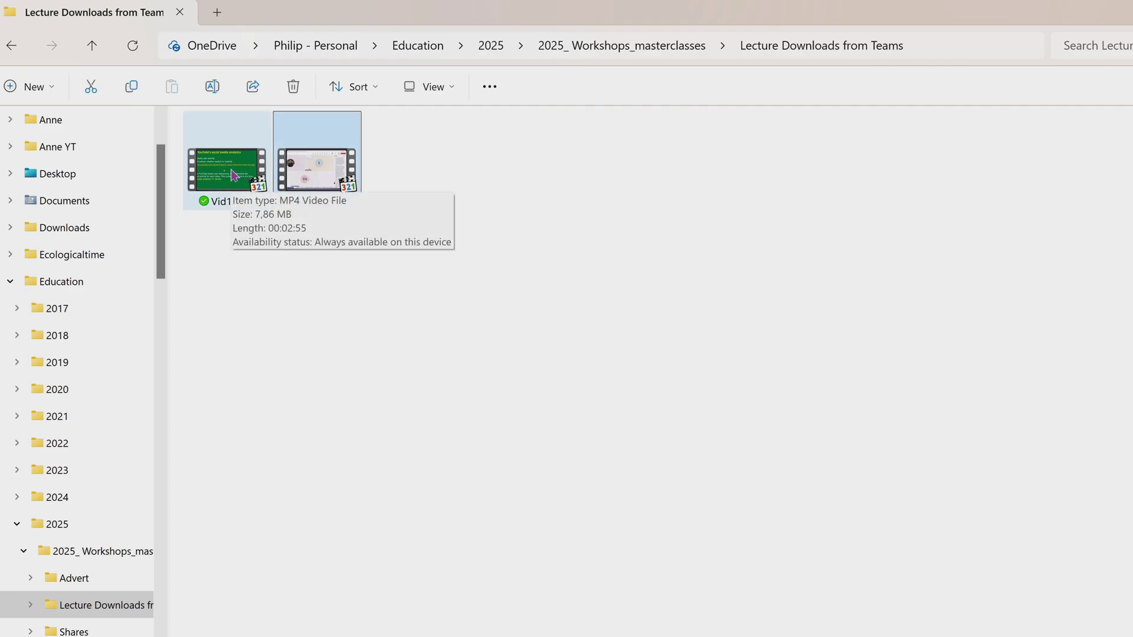
double_click(233, 174)
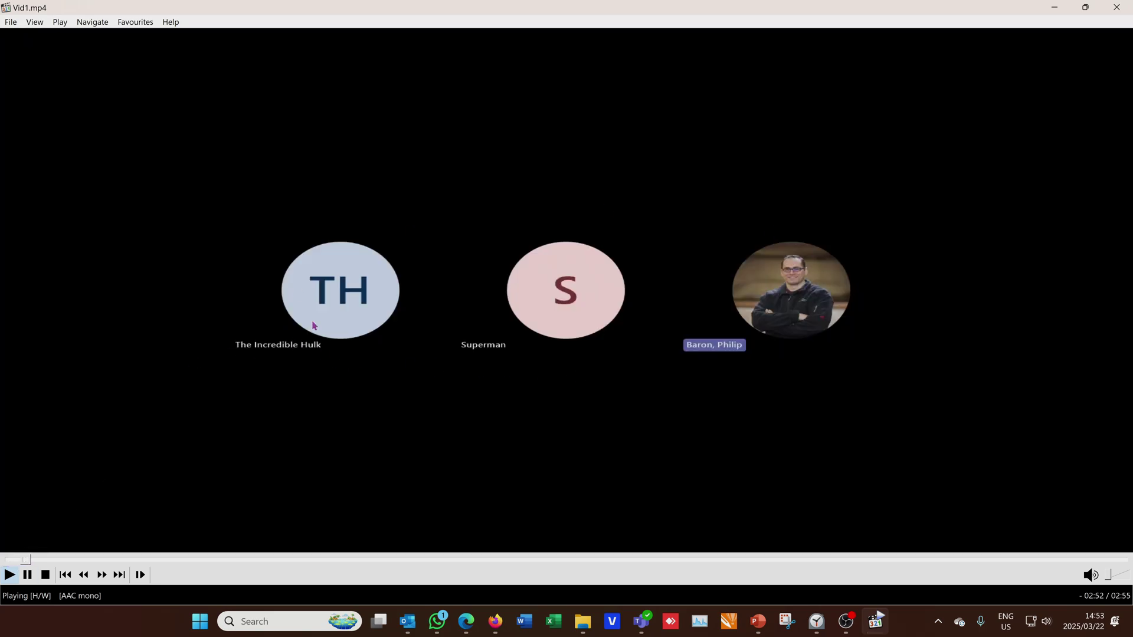
key(Right)
key(Right)
key(Right)
key(Right)
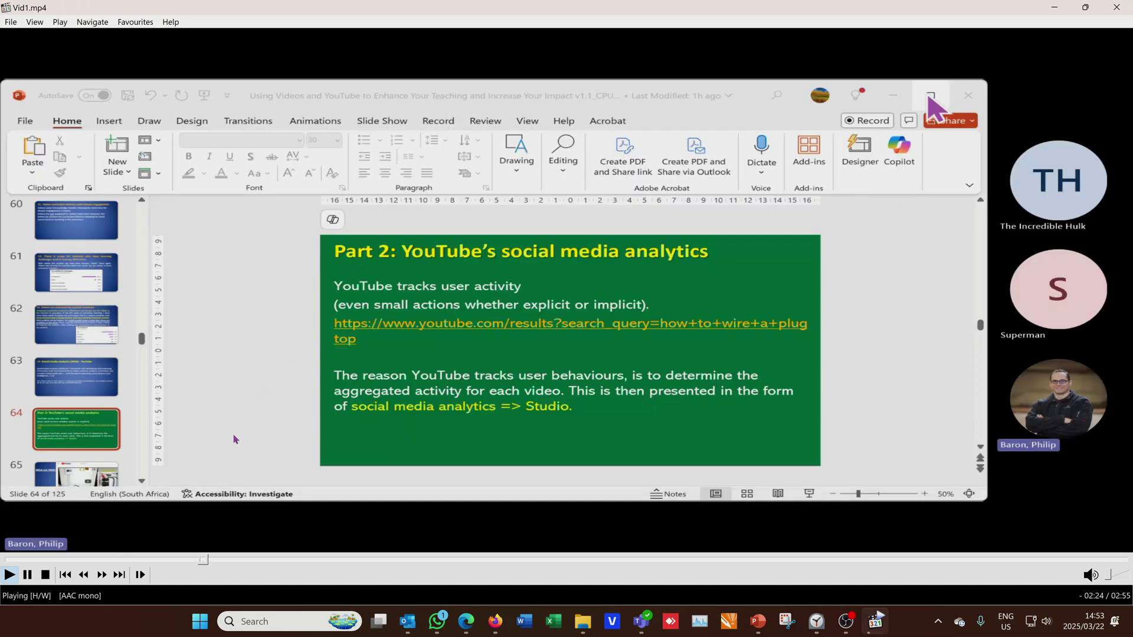
click(278, 559)
key(space)
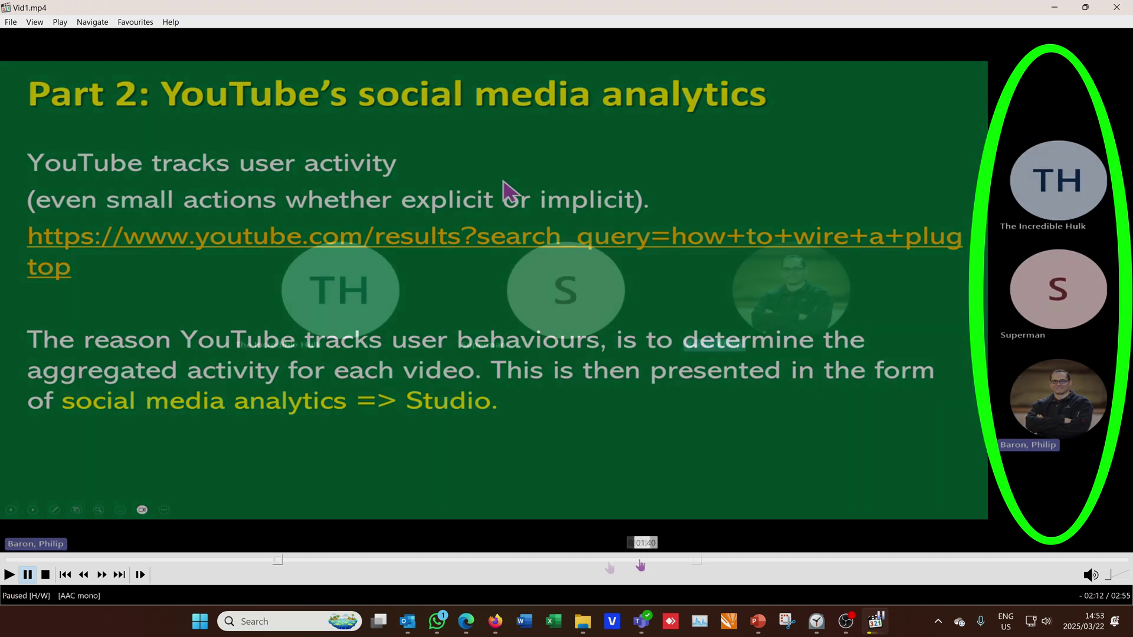
click(581, 559)
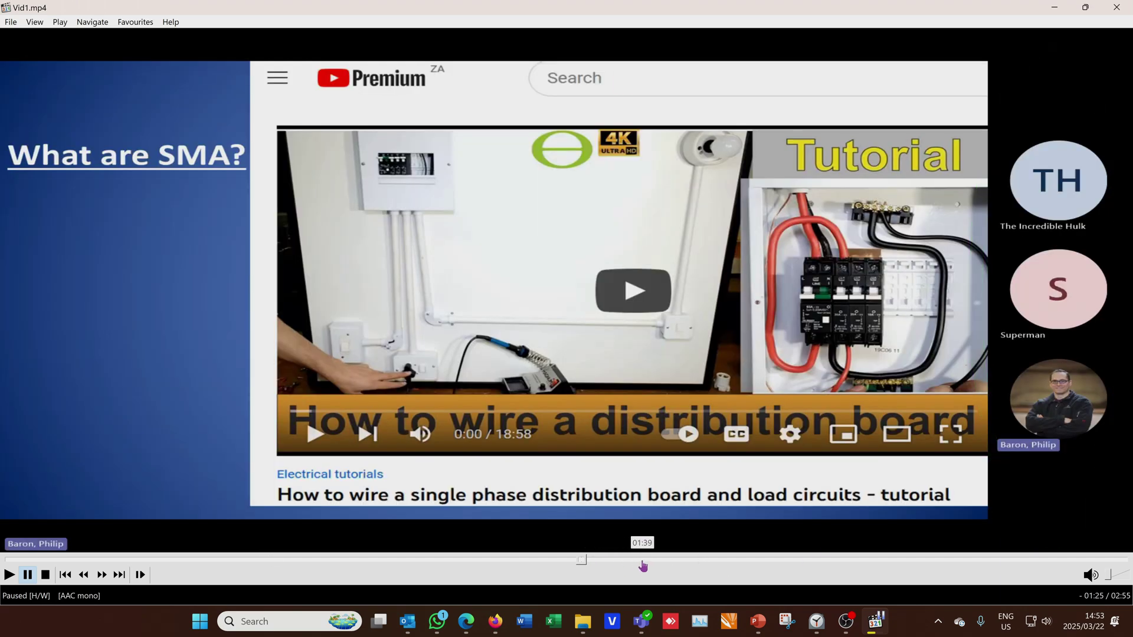
click(697, 565)
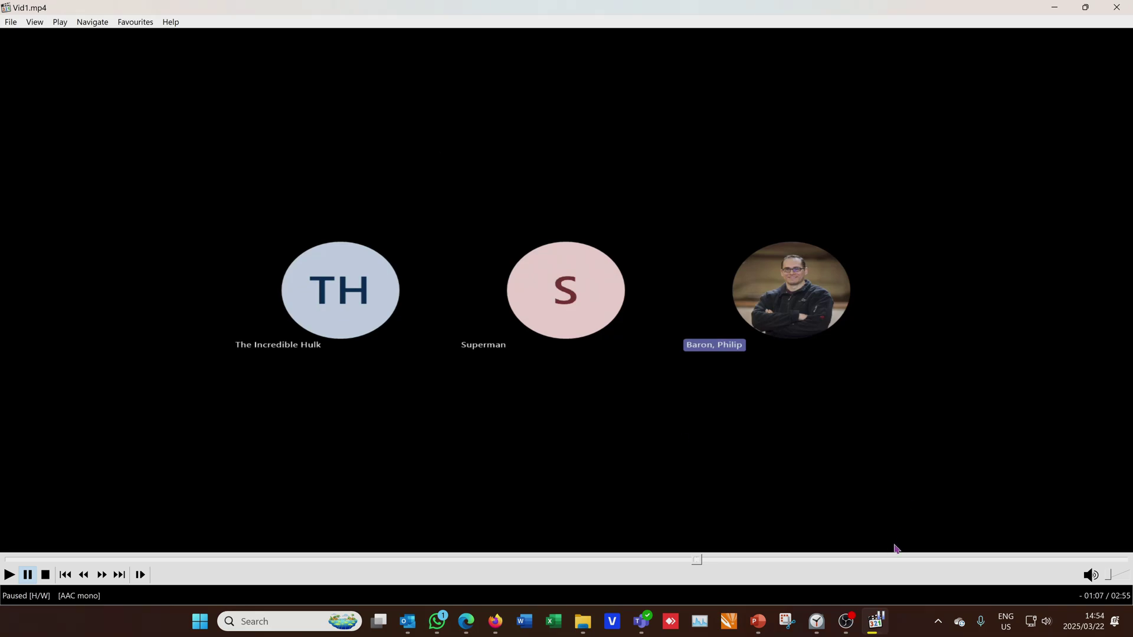
drag(822, 564, 1122, 563)
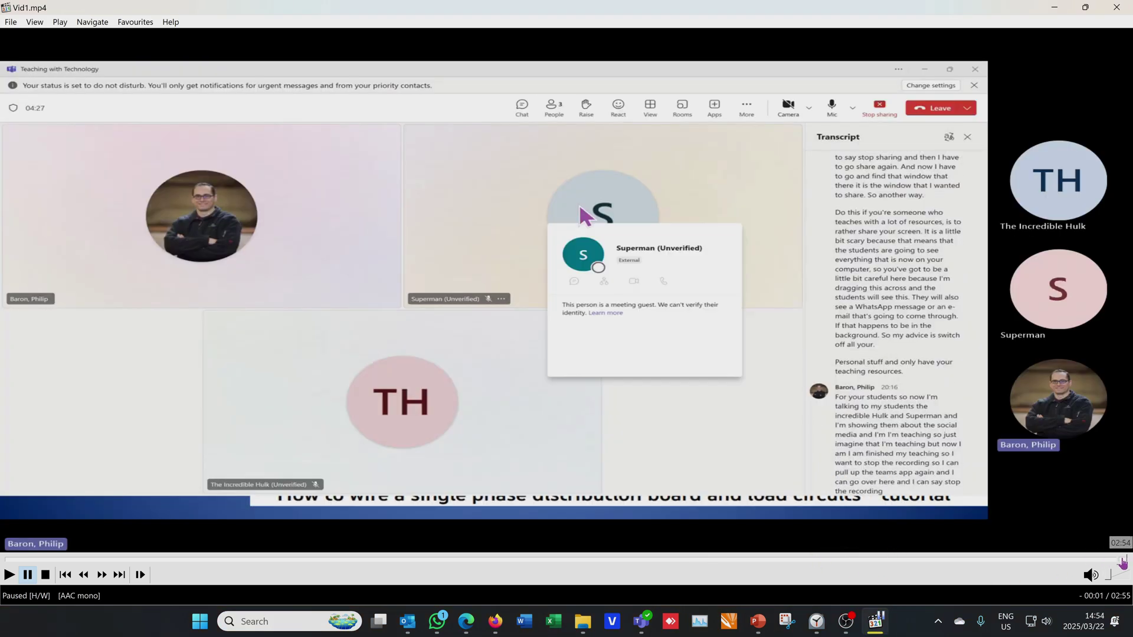
click(1116, 7)
click(258, 123)
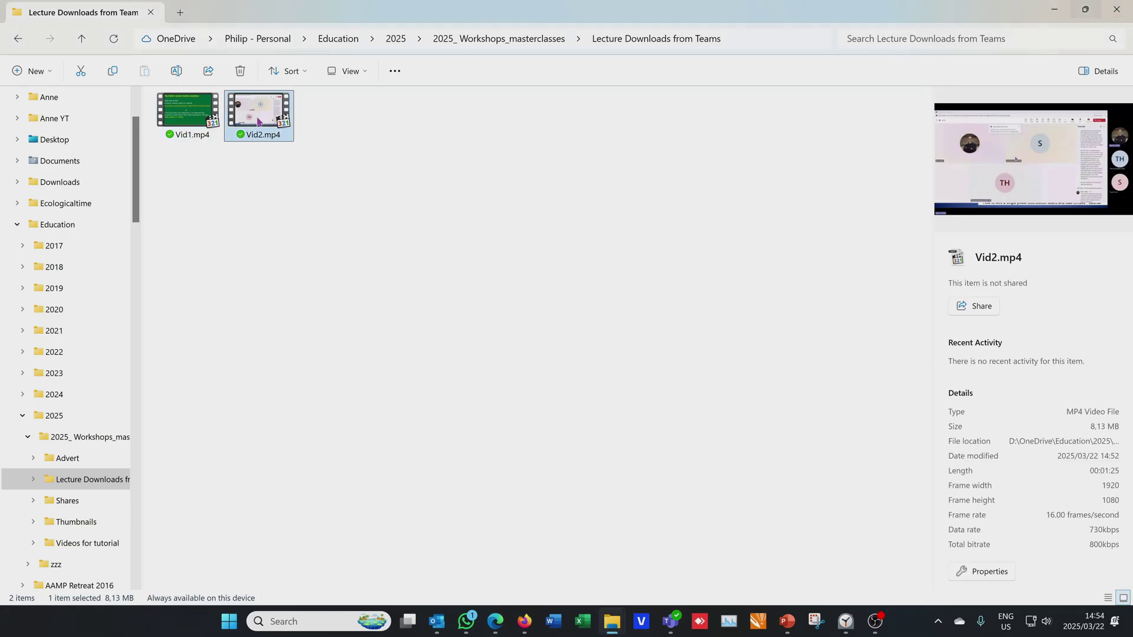
double_click(258, 122)
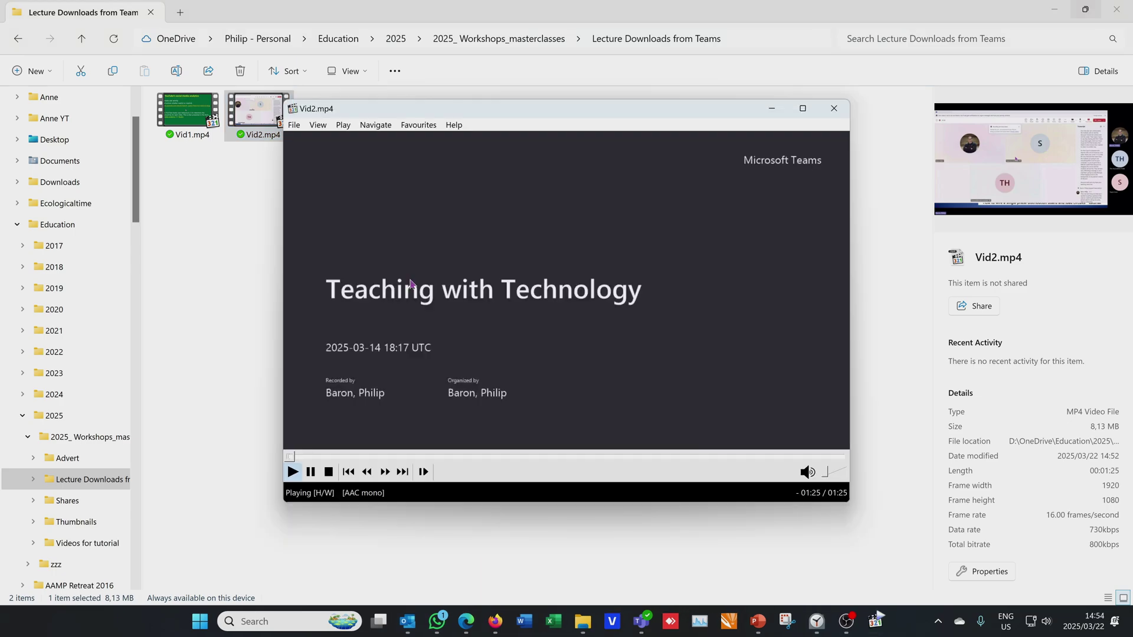
click(802, 109)
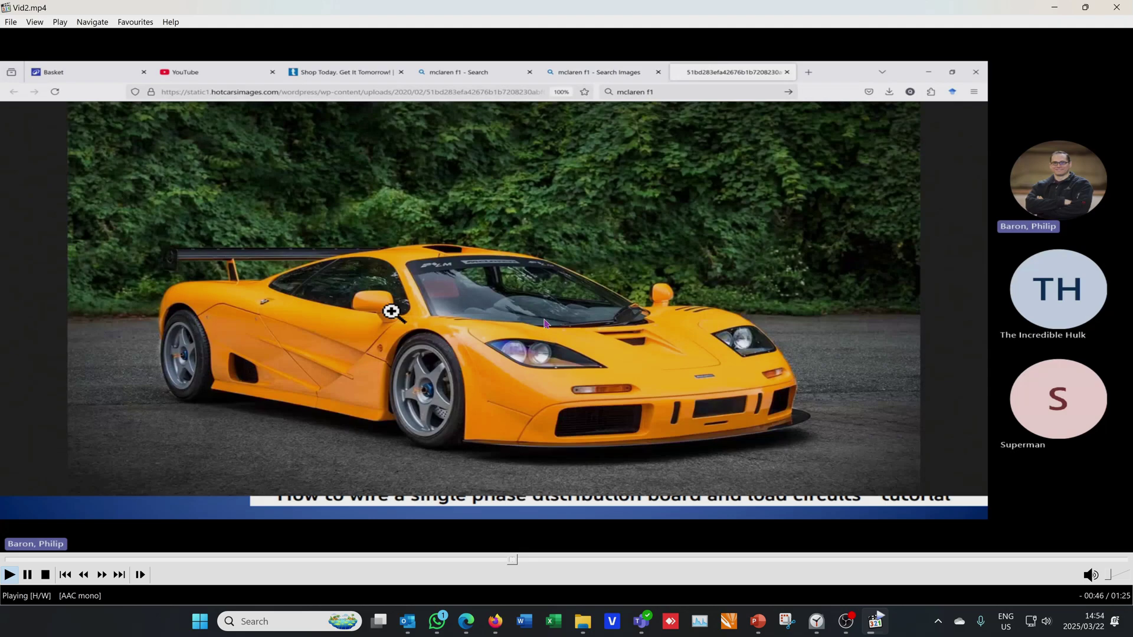
key(space)
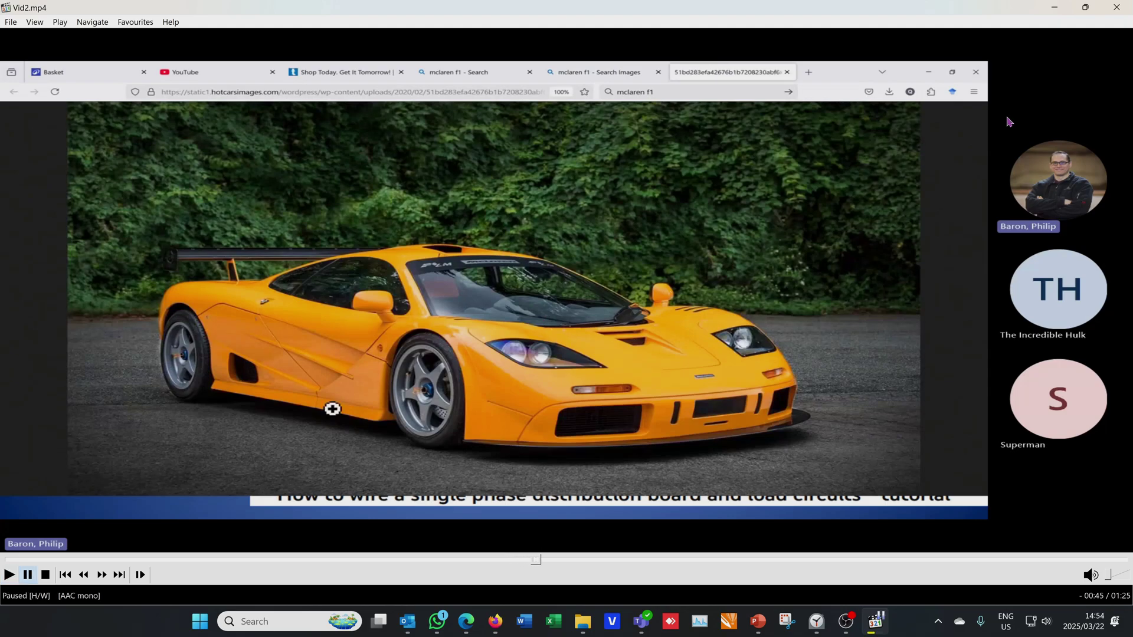
click(1118, 7)
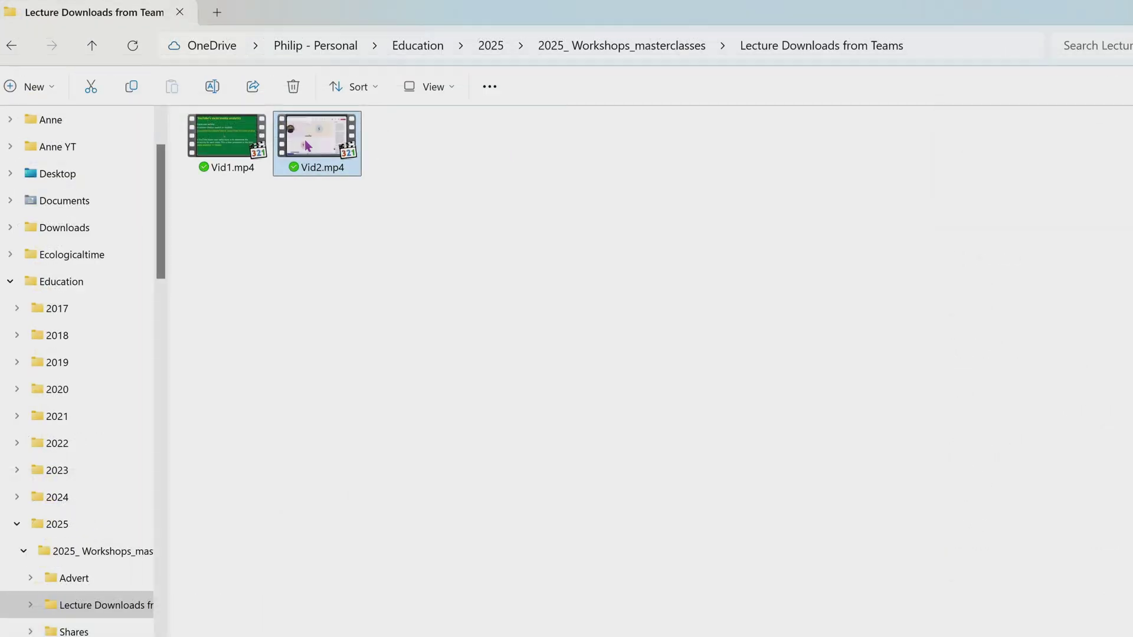
Select Vid1.mp4 and Vid2.mp4 in the folder, then launch Microsoft Clipchamp from Start.
click(187, 120)
click(314, 146)
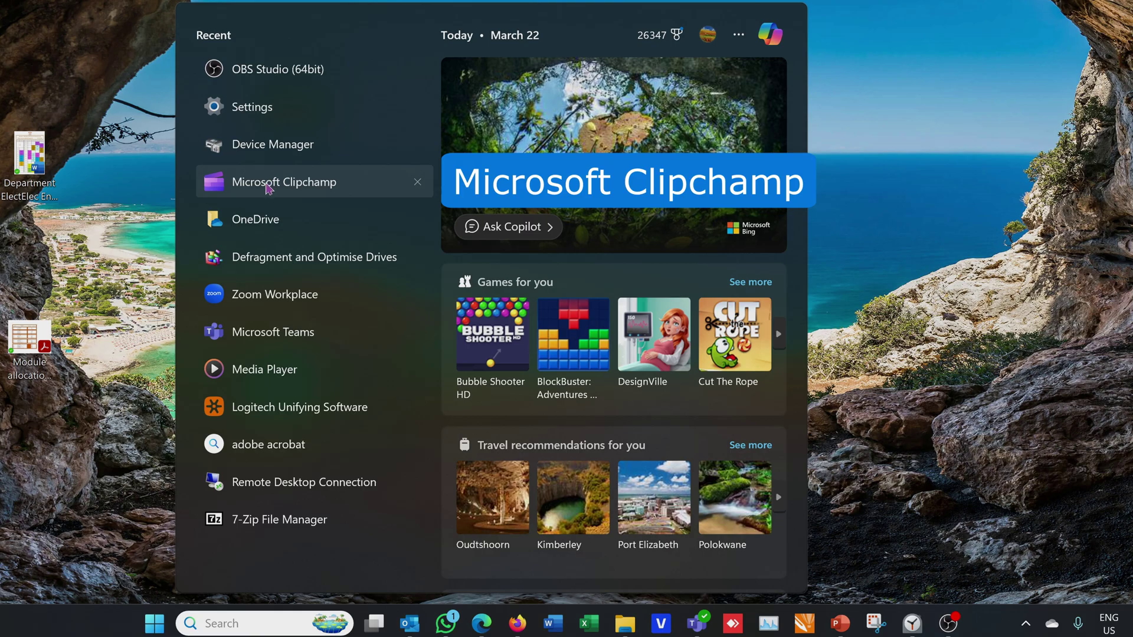
click(269, 187)
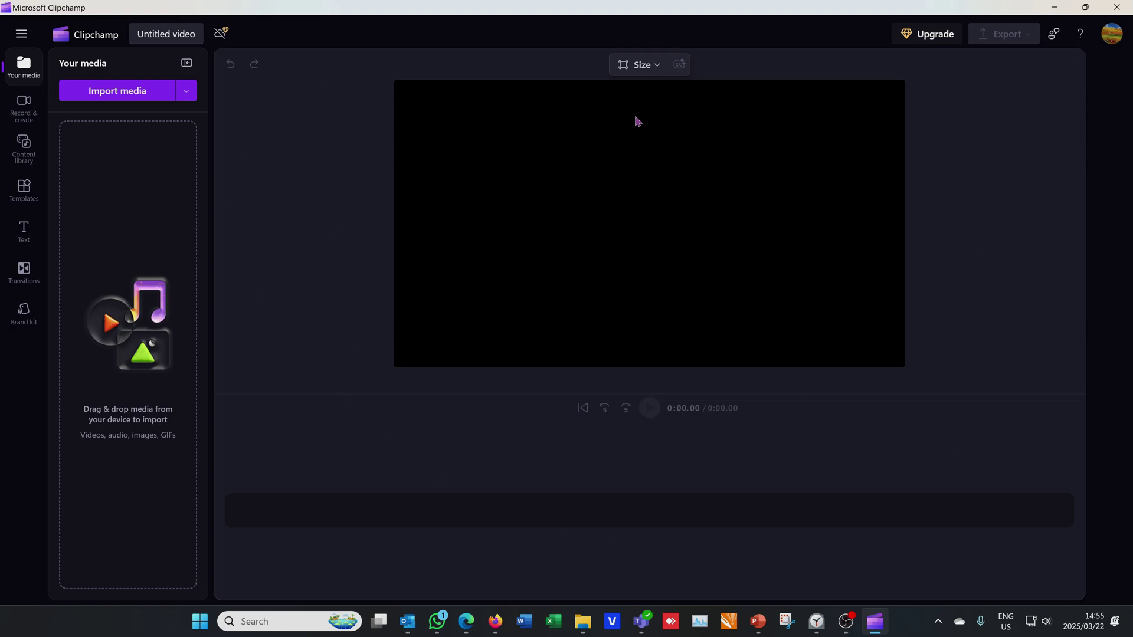
Import Vid1.mp4 and Vid2.mp4 into Your media and place them back-to-back on the timeline, Vid1 first.
drag(1132, 83, 605, 76)
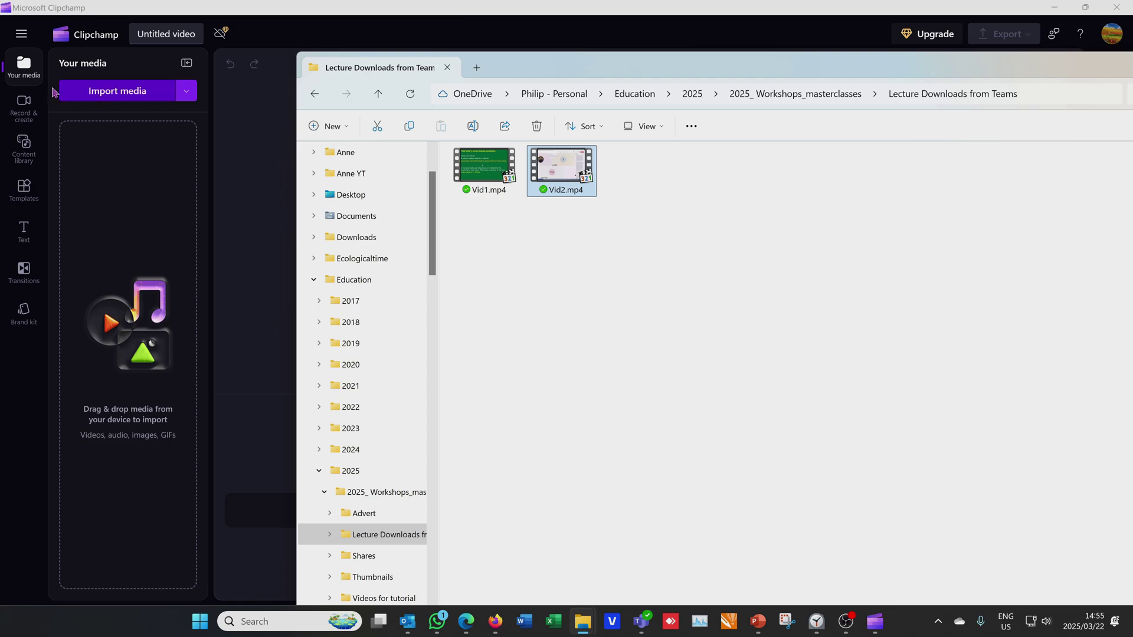
drag(670, 222, 131, 189)
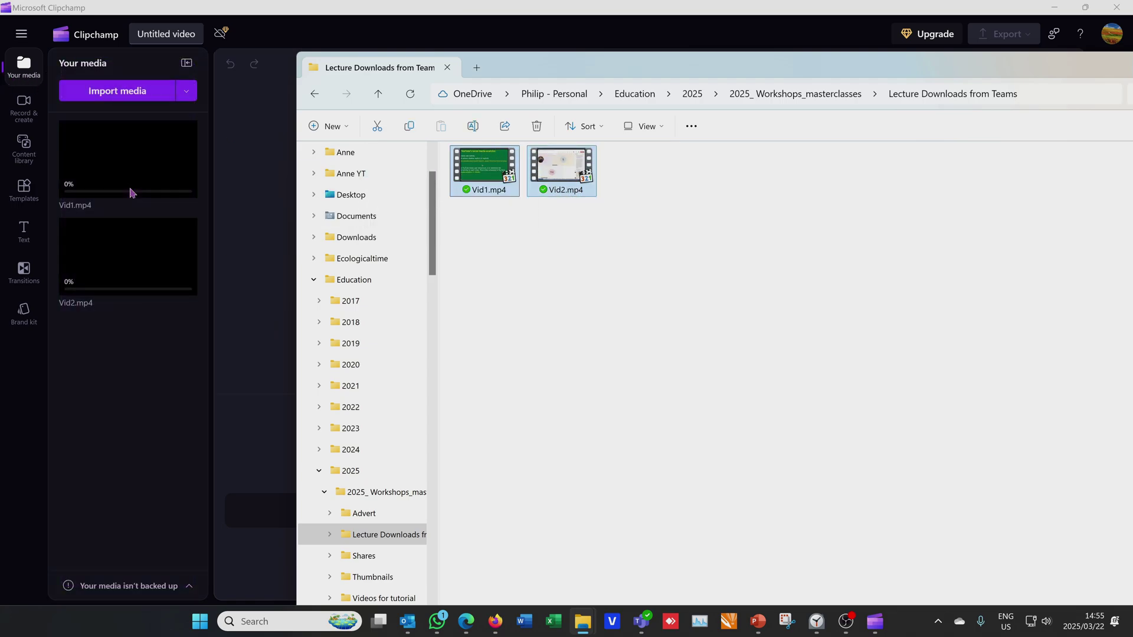
click(158, 171)
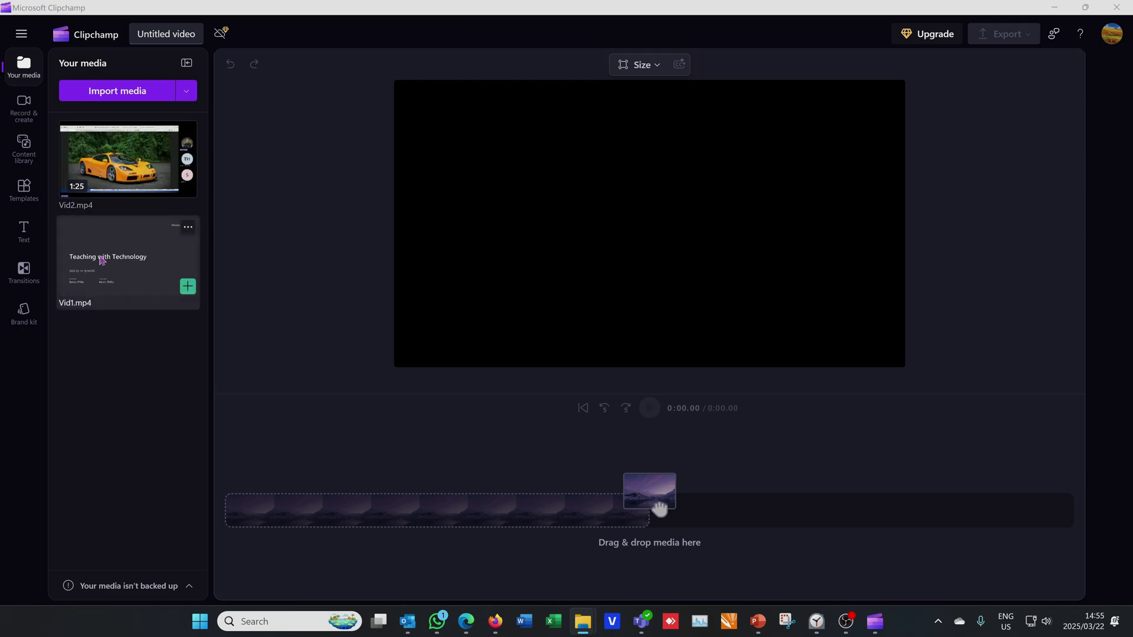
drag(104, 260, 245, 511)
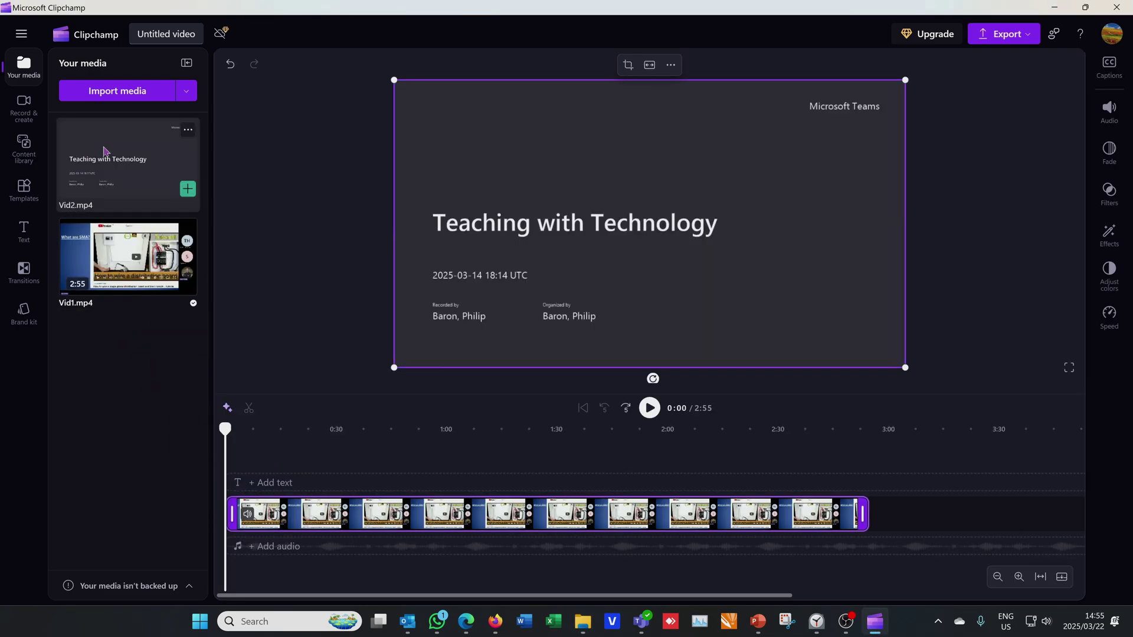
drag(128, 159, 952, 549)
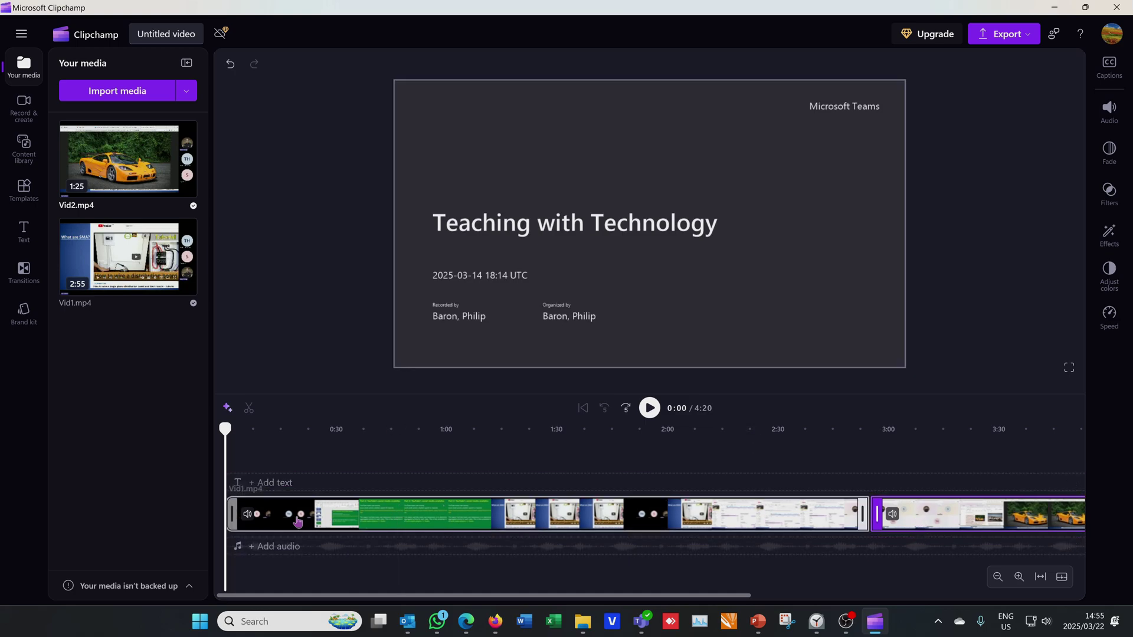
Trim the opening section off the start of the Vid1 clip.
click(231, 508)
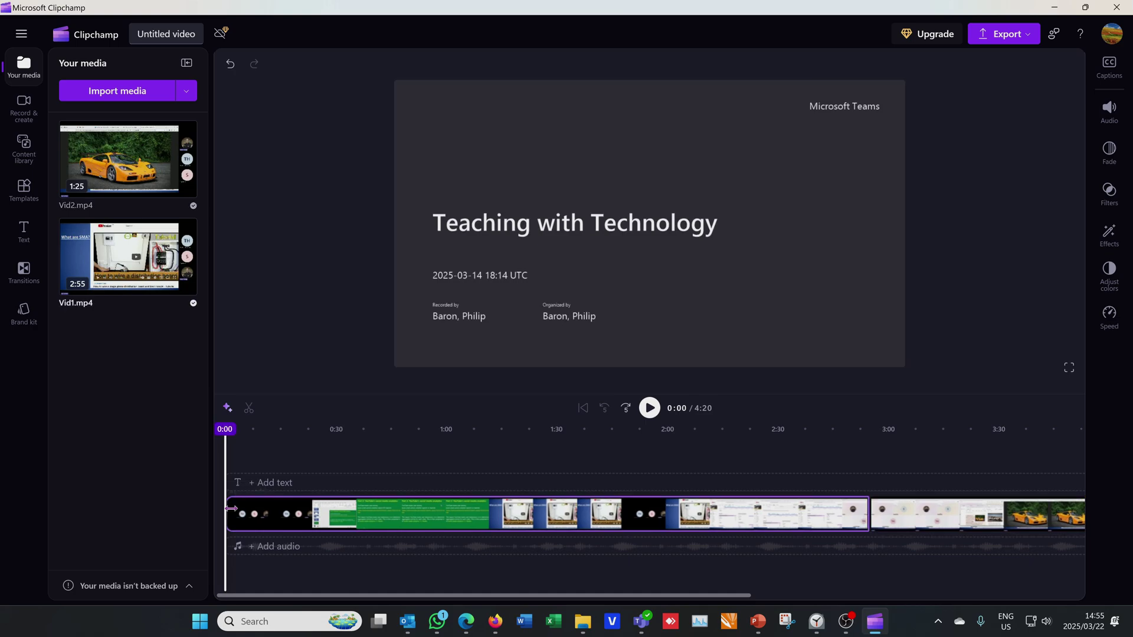
drag(231, 508, 312, 508)
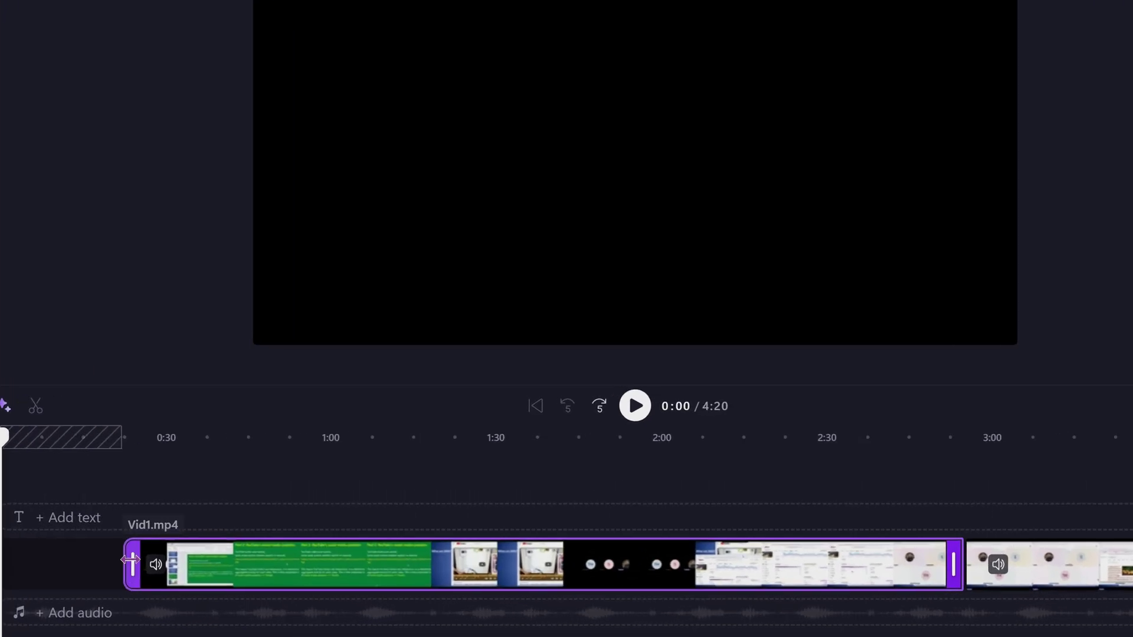
drag(131, 564, 217, 556)
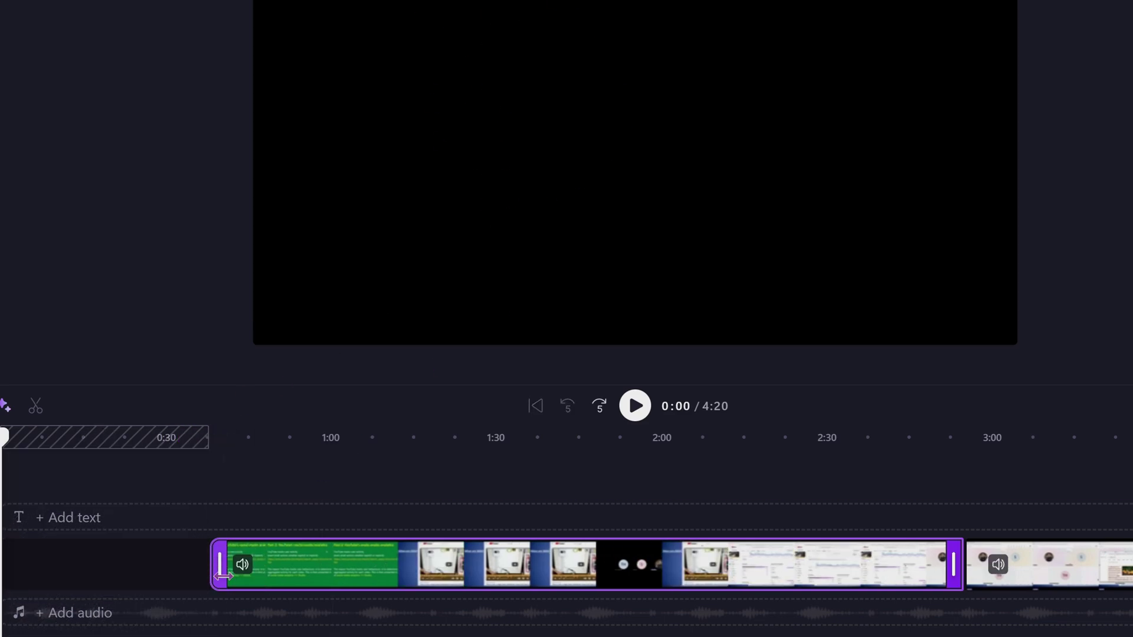
Scrub between 0:36 and 0:41 and play briefly to verify the cut at 0:37.
click(228, 437)
drag(227, 441, 211, 443)
click(520, 198)
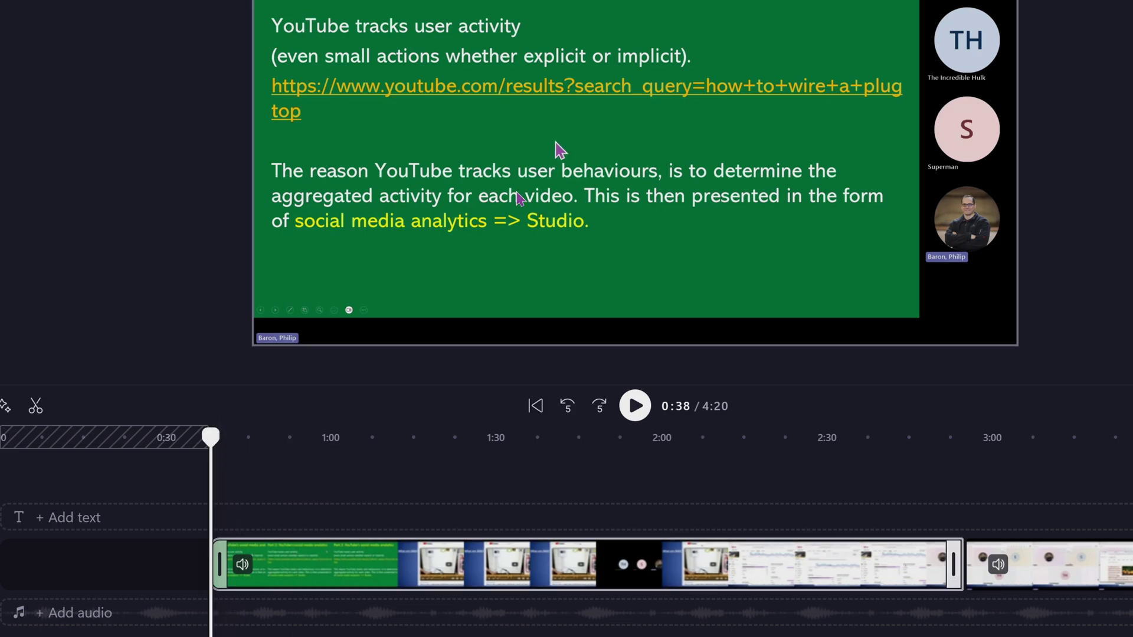
click(265, 484)
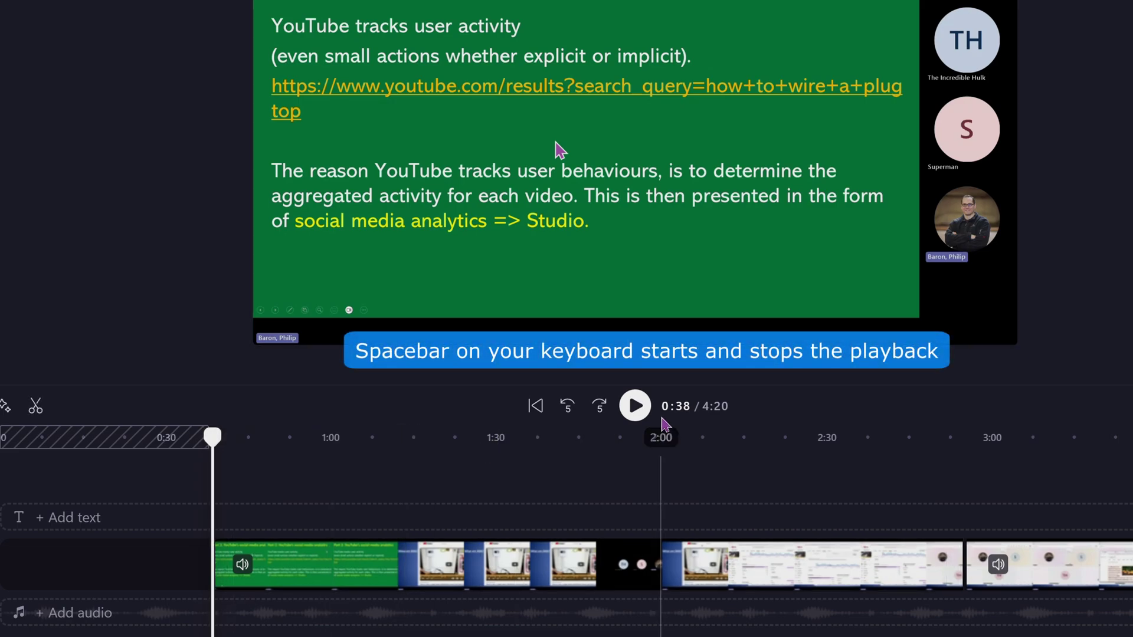
click(636, 407)
click(637, 411)
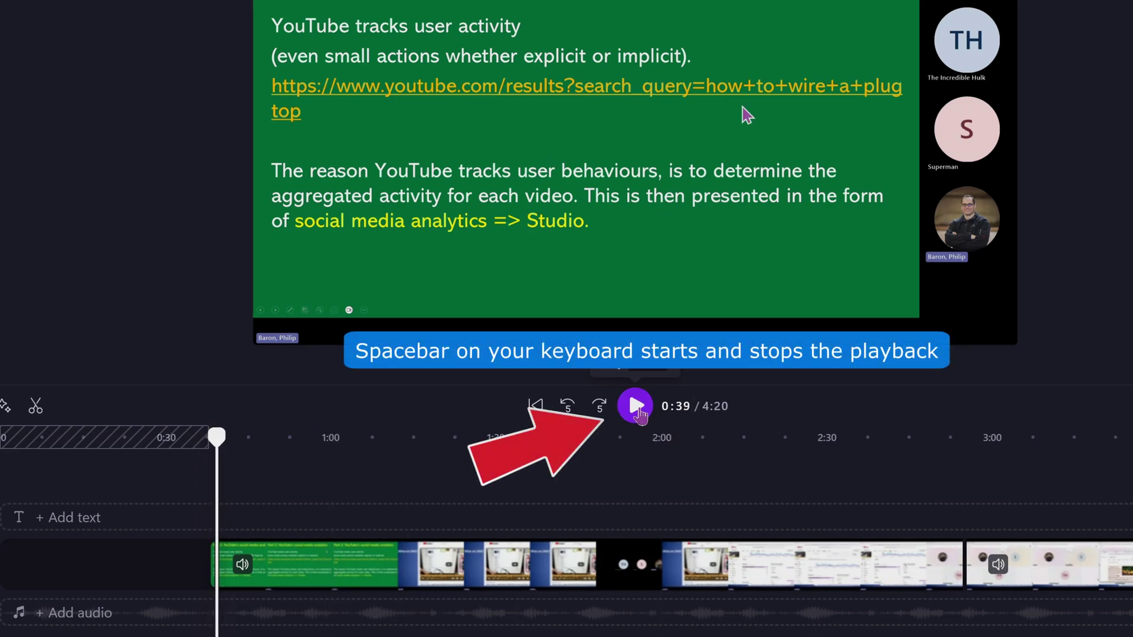
click(217, 439)
drag(217, 440, 200, 439)
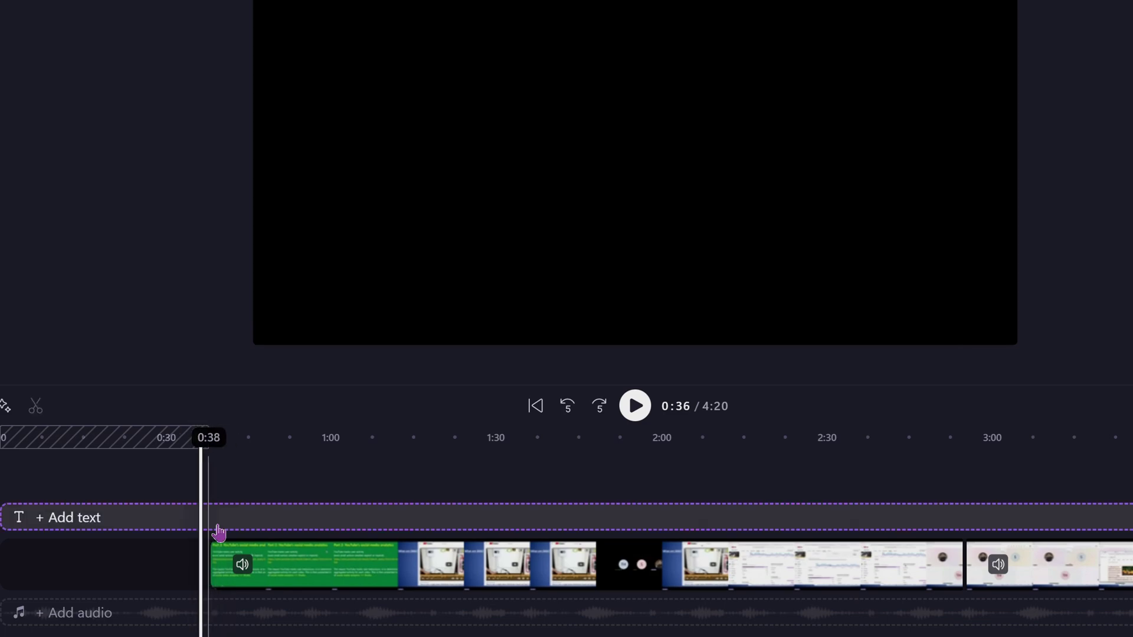
click(218, 565)
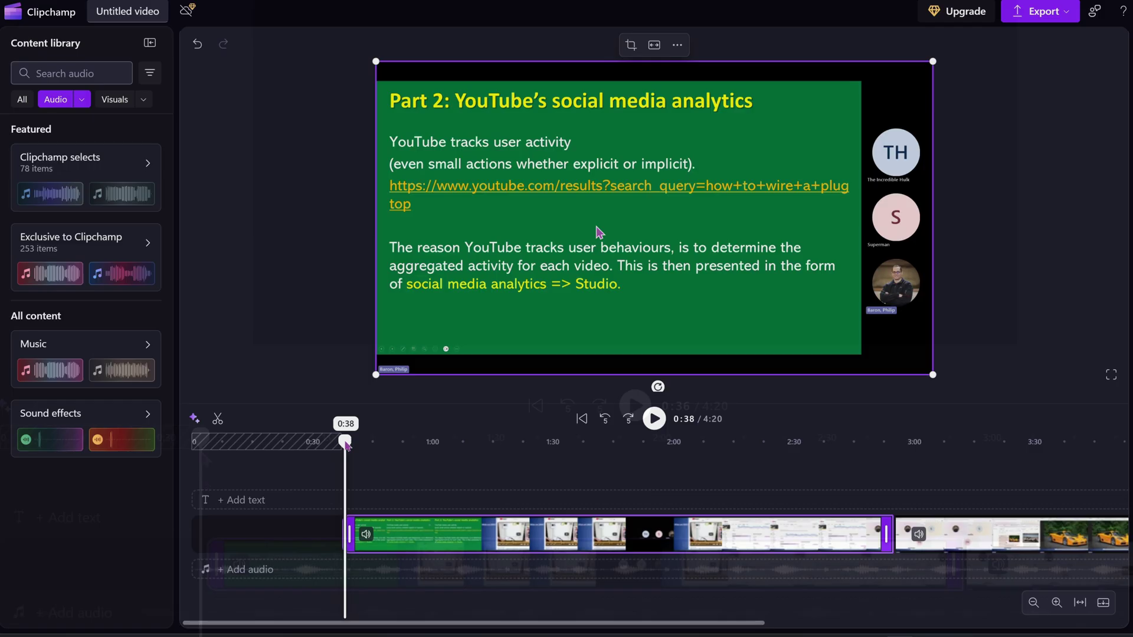
drag(347, 445, 345, 447)
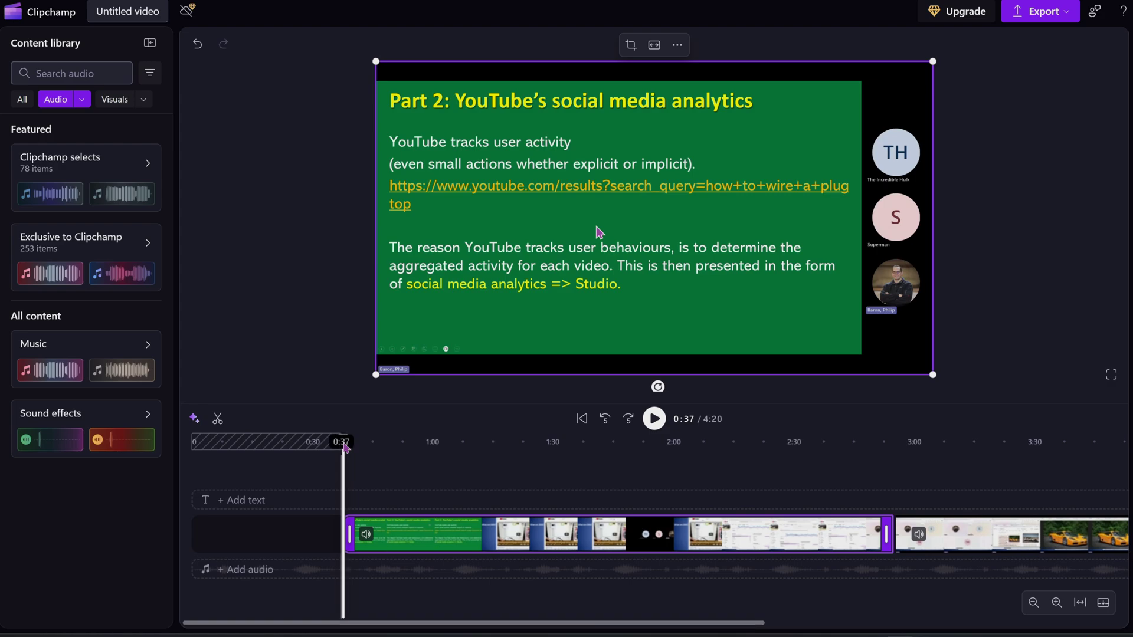
Move the lecture clip to the start of the timeline, closing the opening gap.
drag(359, 521, 336, 534)
drag(431, 537, 290, 537)
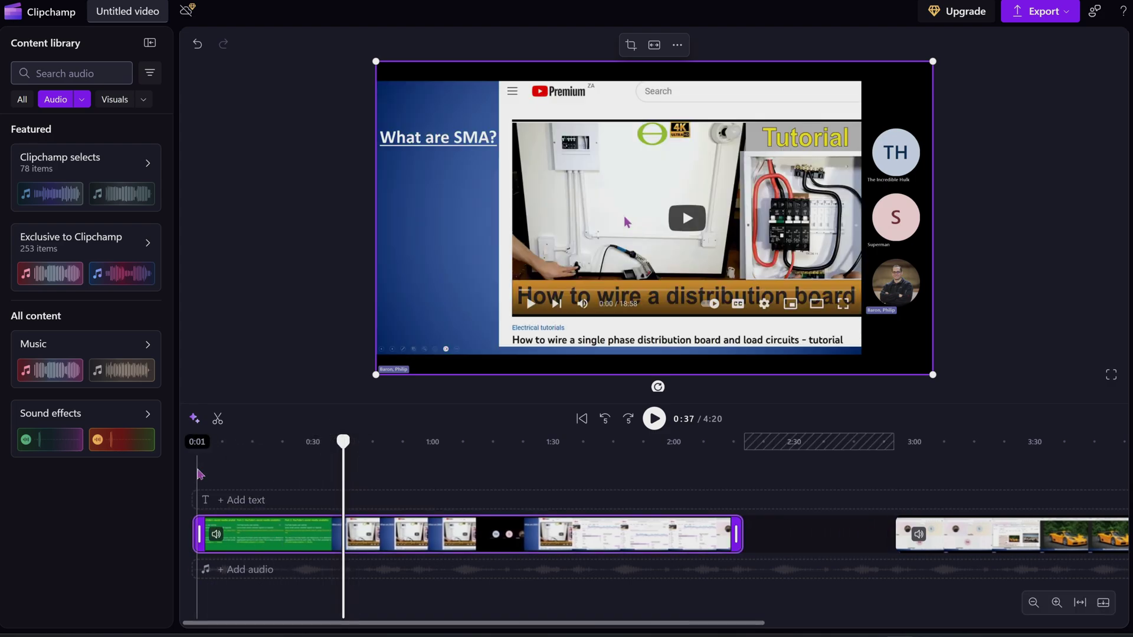
click(202, 470)
Scale the lecture video up until the green analytics slide fills the frame.
click(437, 344)
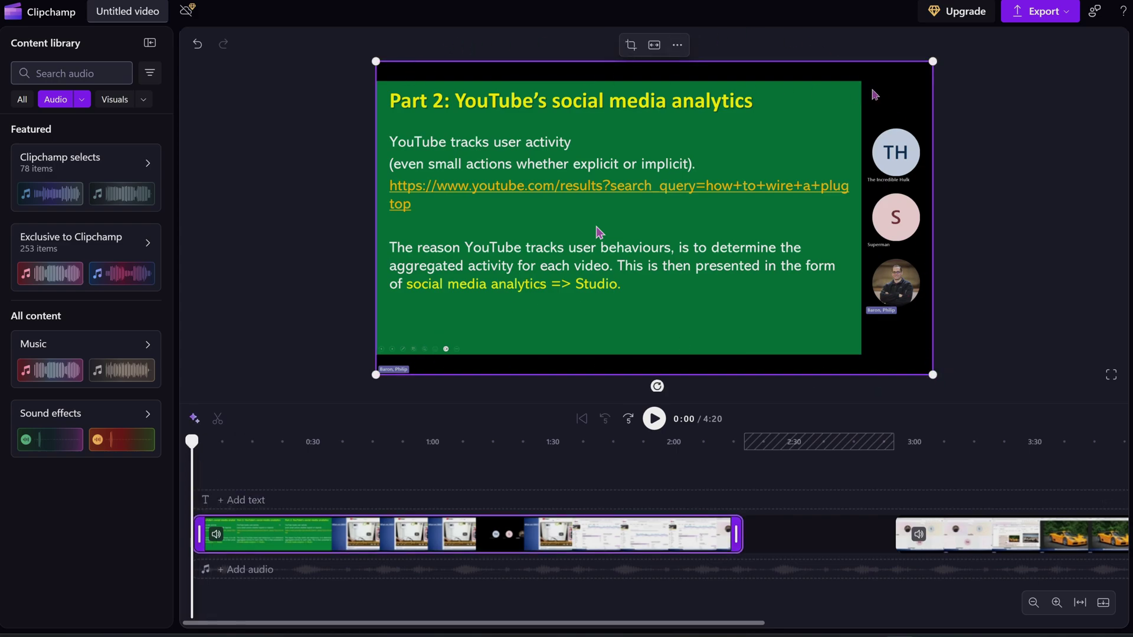
drag(933, 375, 987, 420)
mouse_move(898, 400)
mouse_down()
mouse_move(903, 461)
mouse_move(896, 417)
mouse_up()
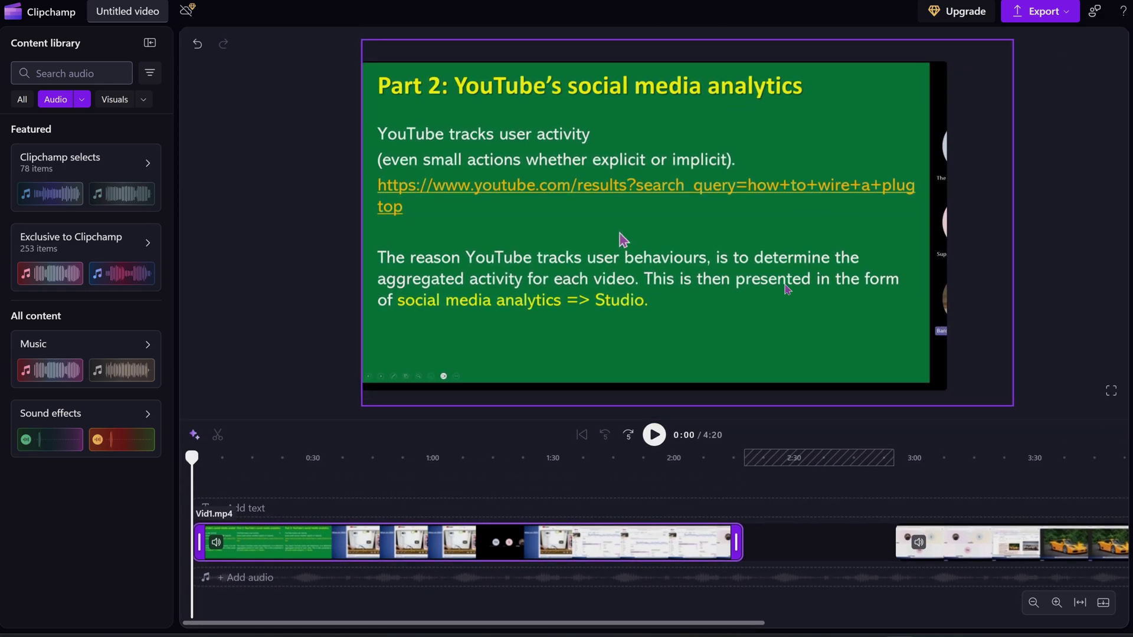
drag(1011, 403, 1033, 423)
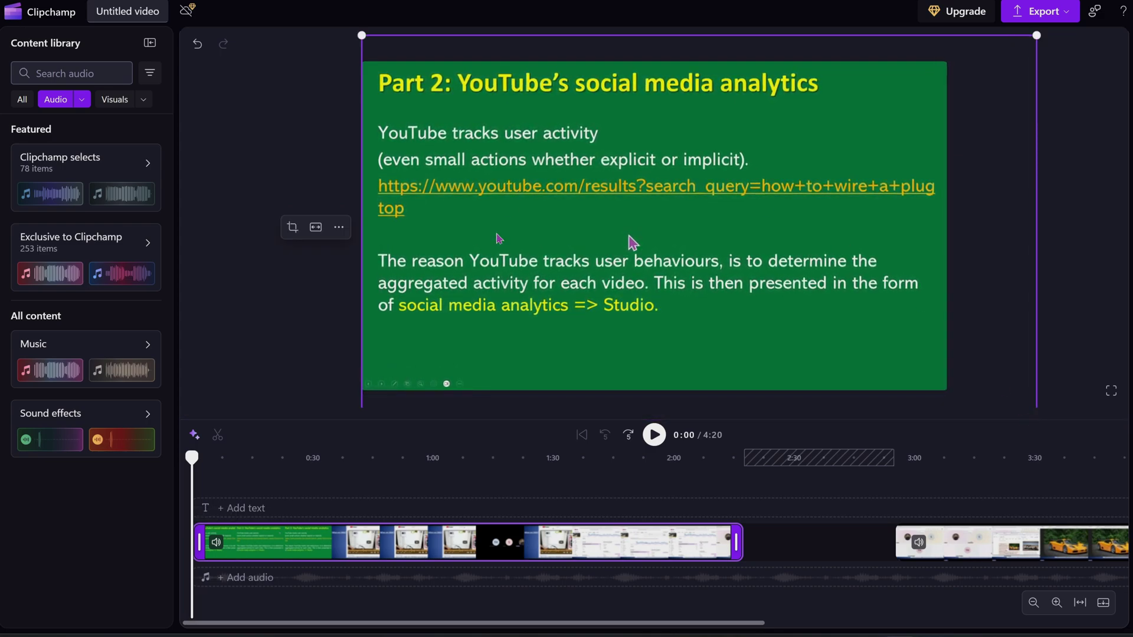
click(273, 472)
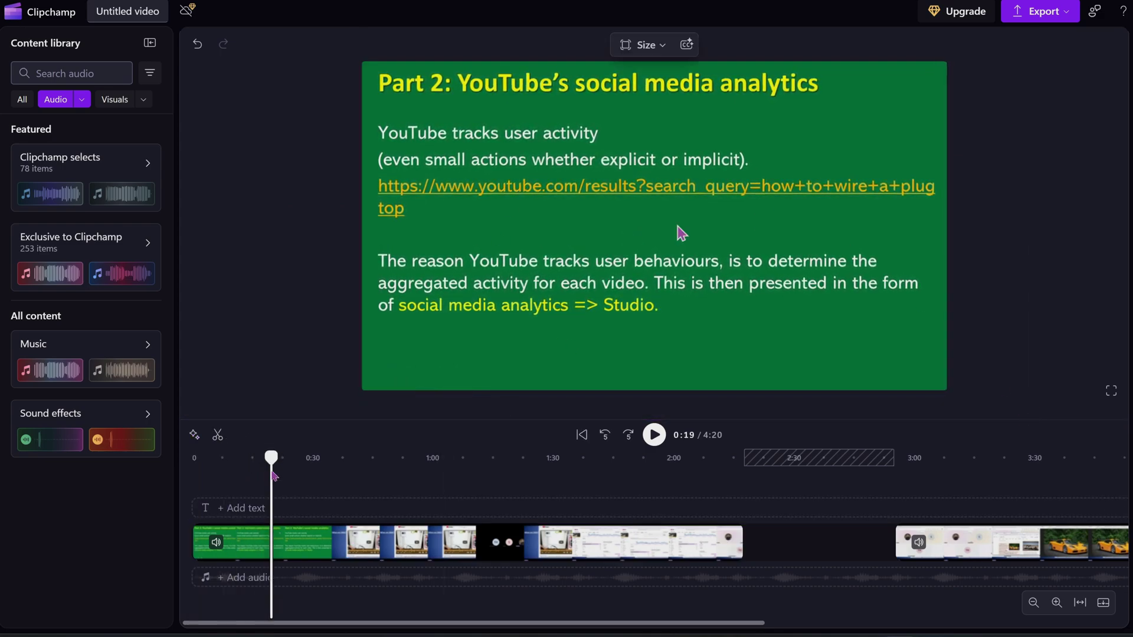
Scrub through the lecture to locate where the call screen starts, around 1:07–1:10.
click(303, 482)
click(324, 479)
click(367, 481)
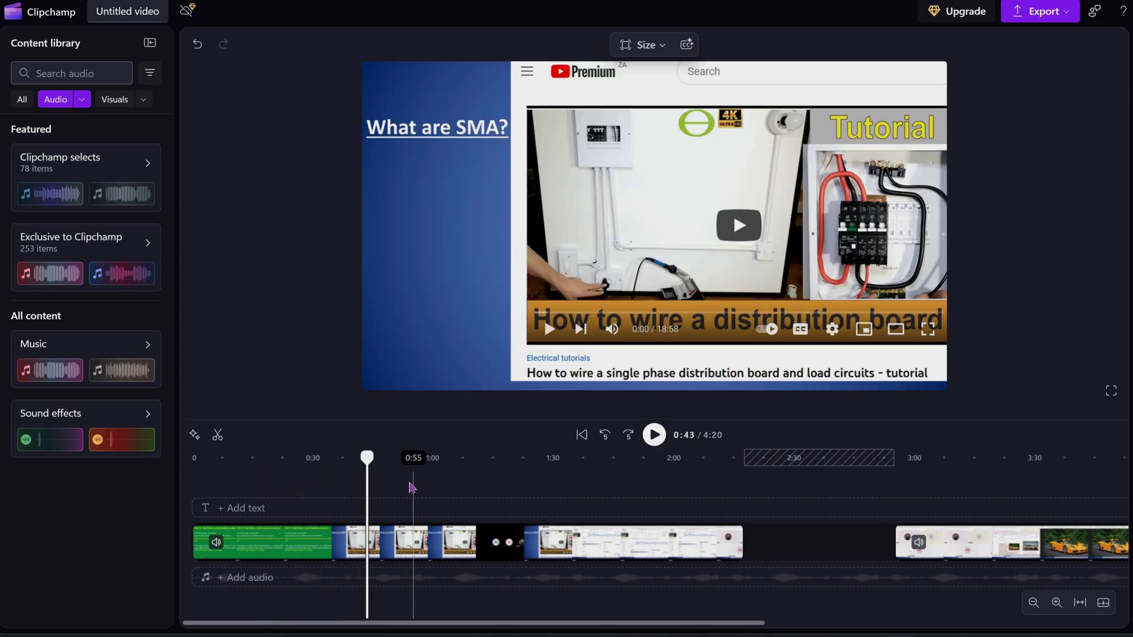
click(412, 487)
click(461, 485)
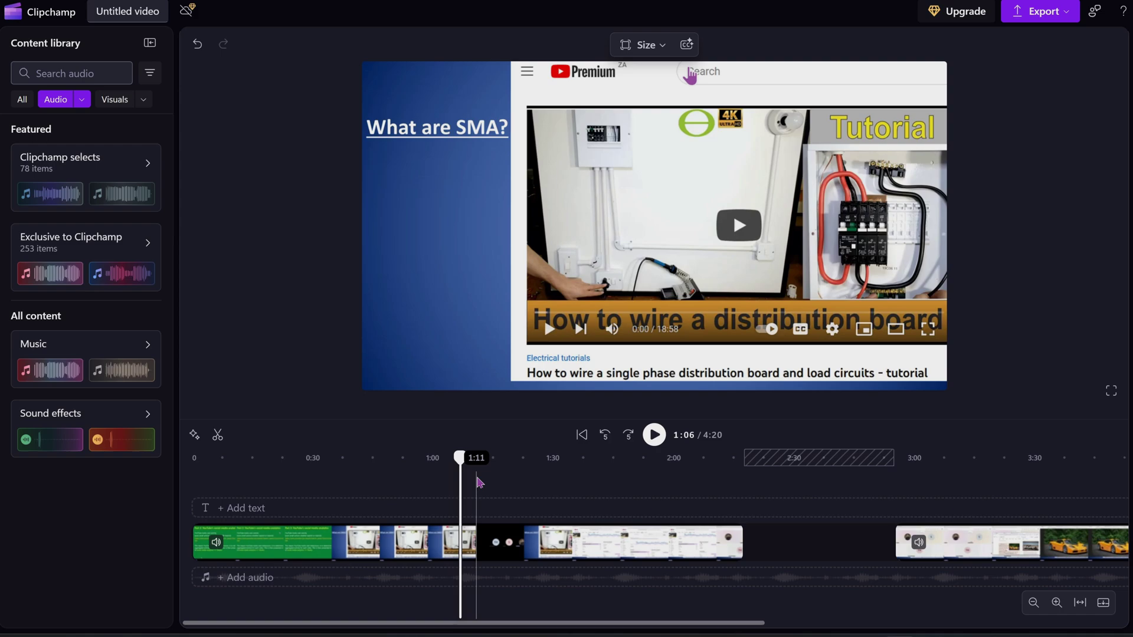
click(476, 483)
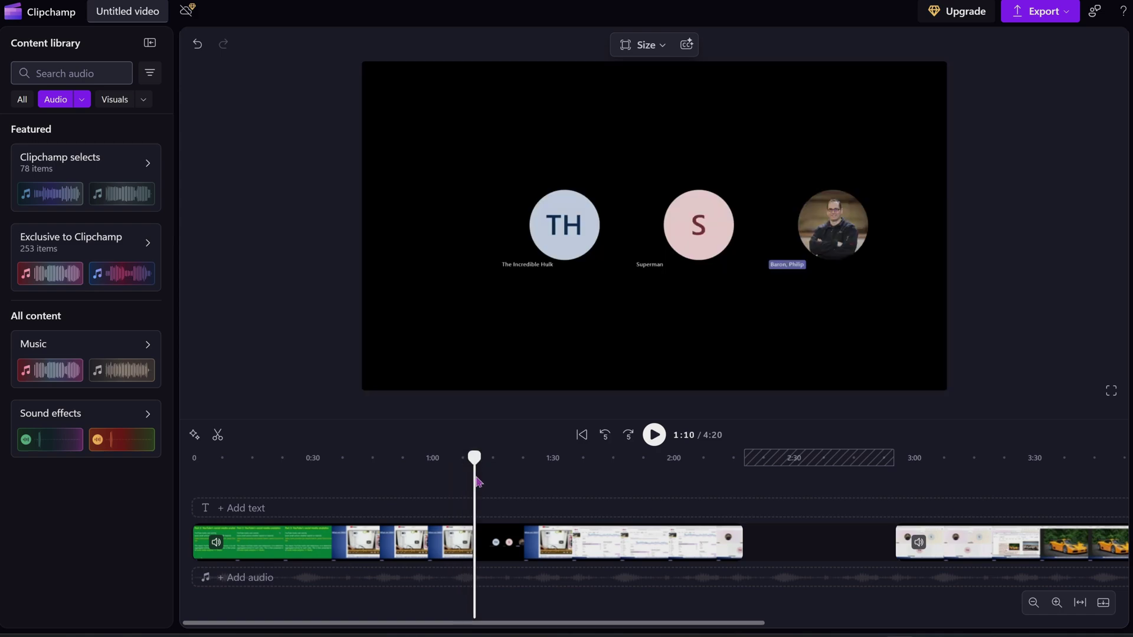
click(472, 480)
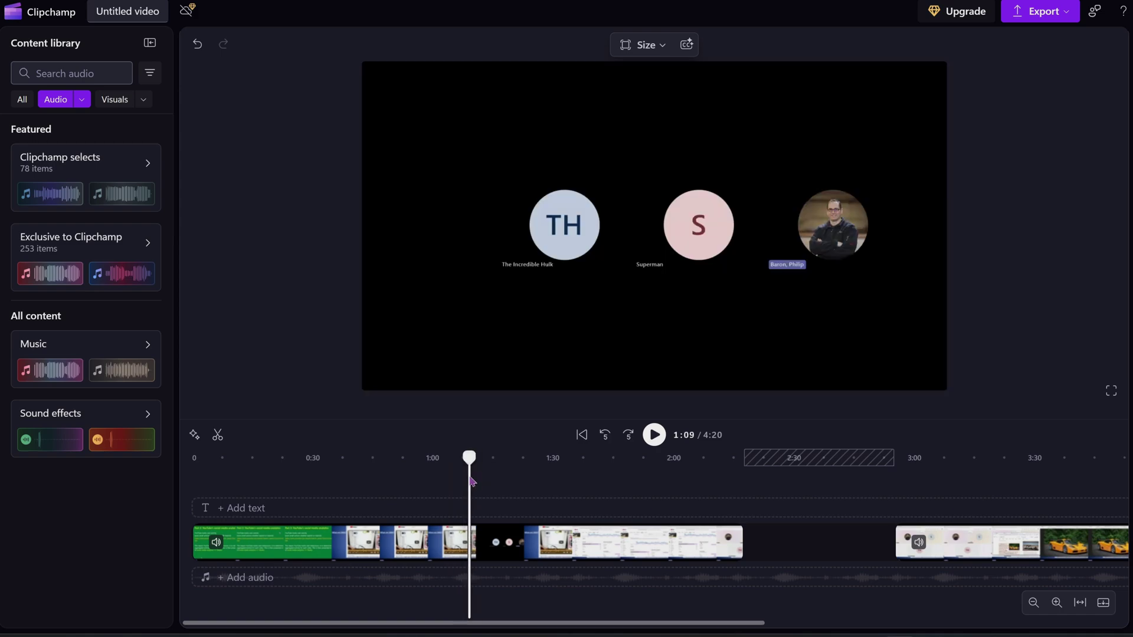
Split the lecture clip at 1:07 and at 1:27 around the call screen.
click(1056, 602)
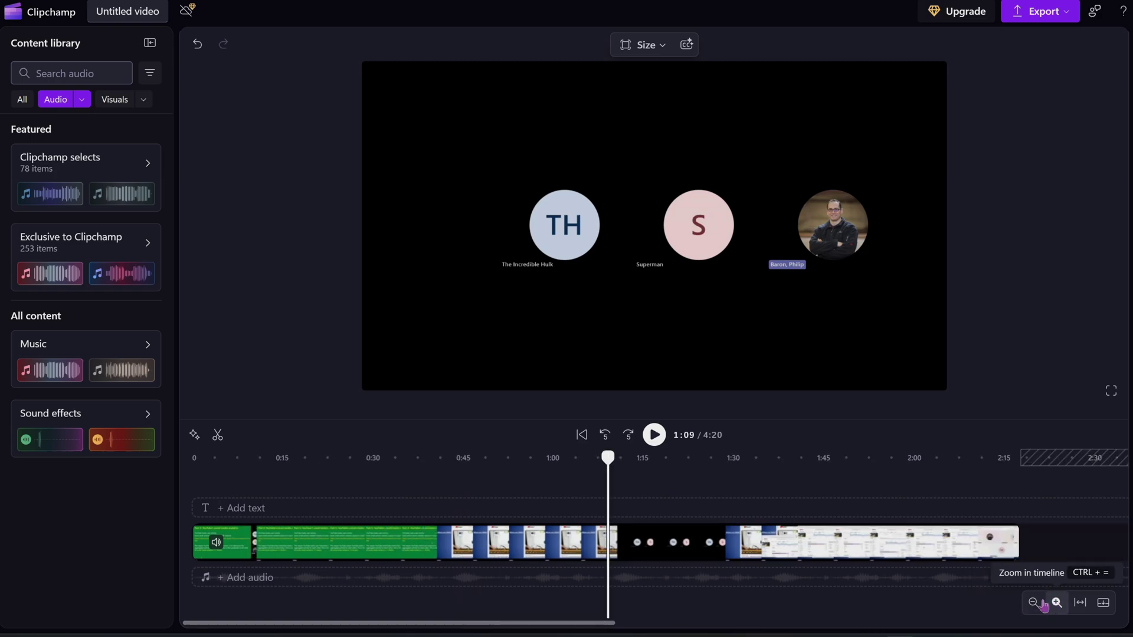
drag(609, 464, 600, 463)
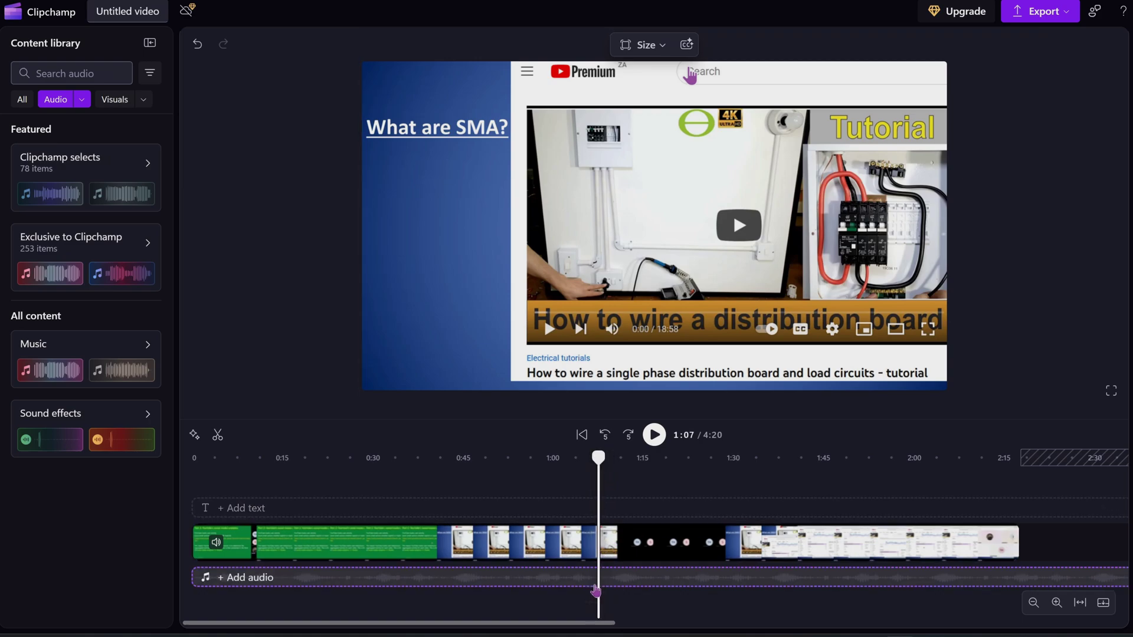
click(602, 560)
key(s)
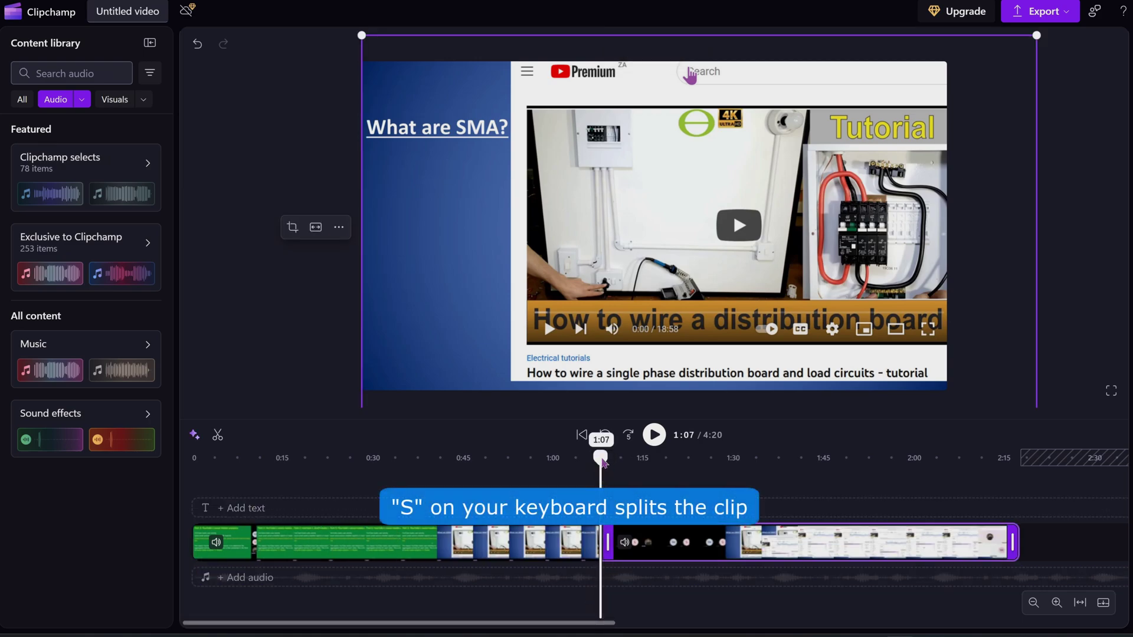
drag(602, 459, 718, 472)
right_click(721, 542)
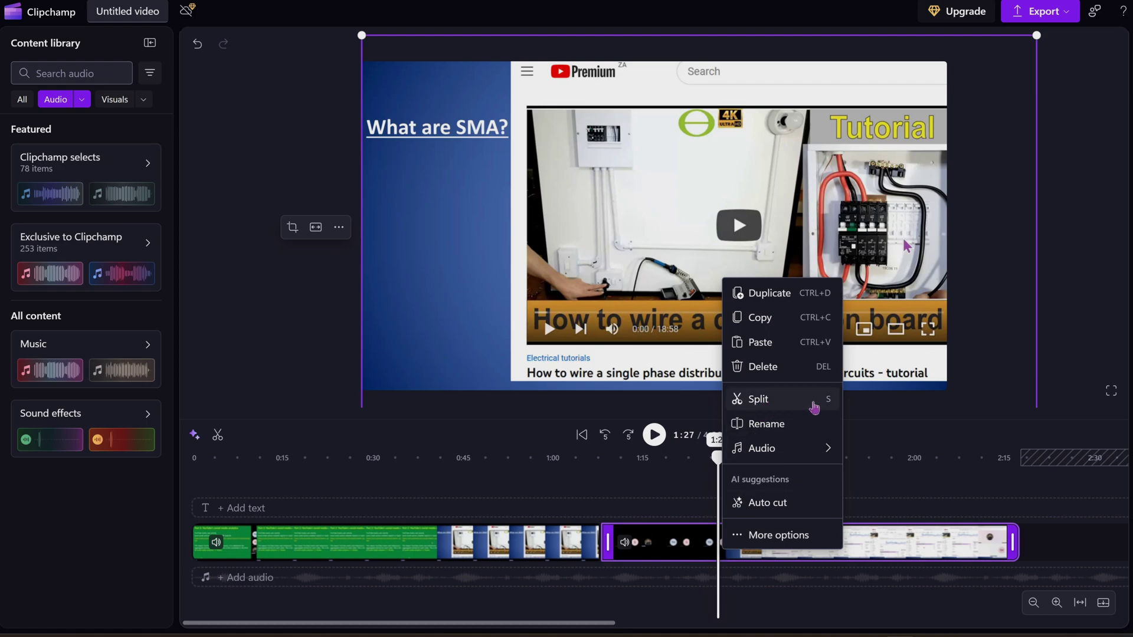
click(761, 400)
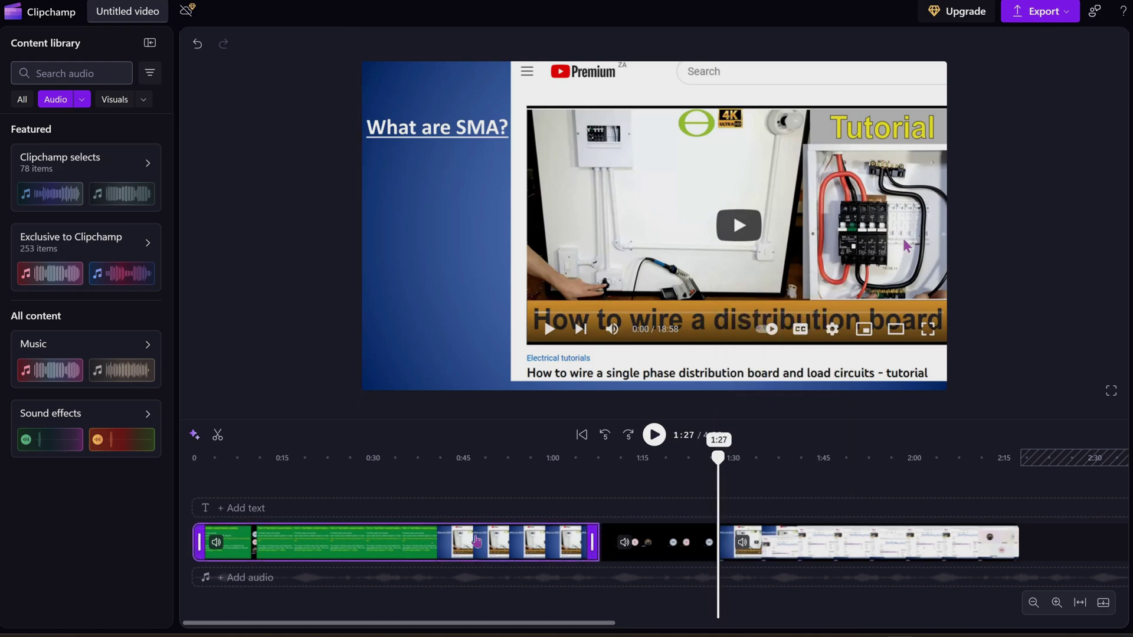
Delete the black call-screen piece and slide the following clip left to close the gap.
click(655, 546)
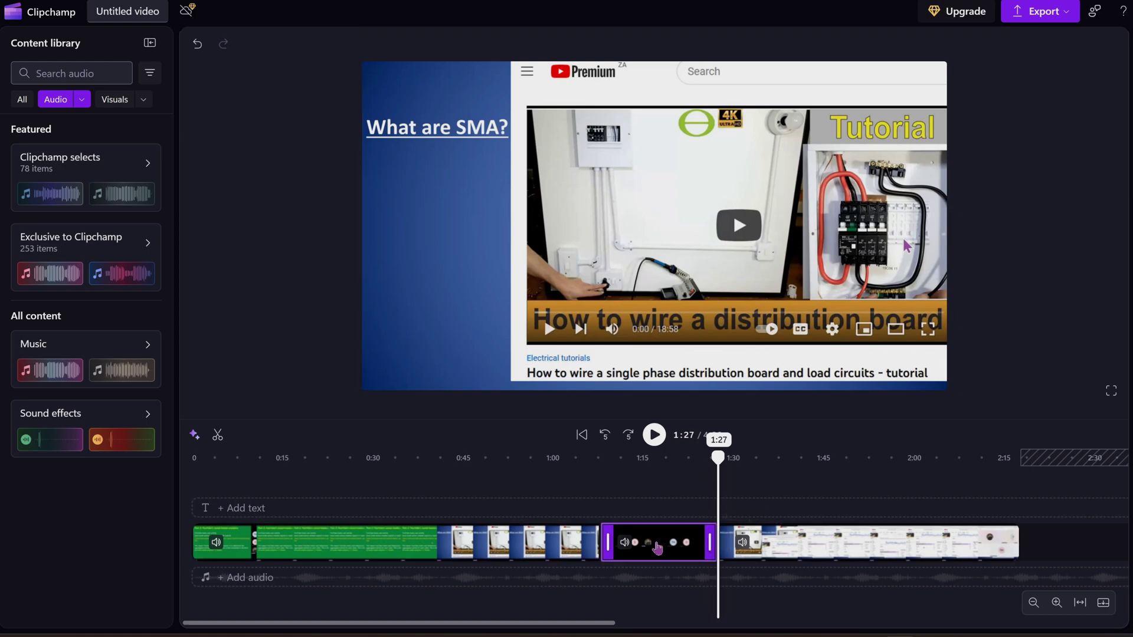
drag(717, 462, 669, 463)
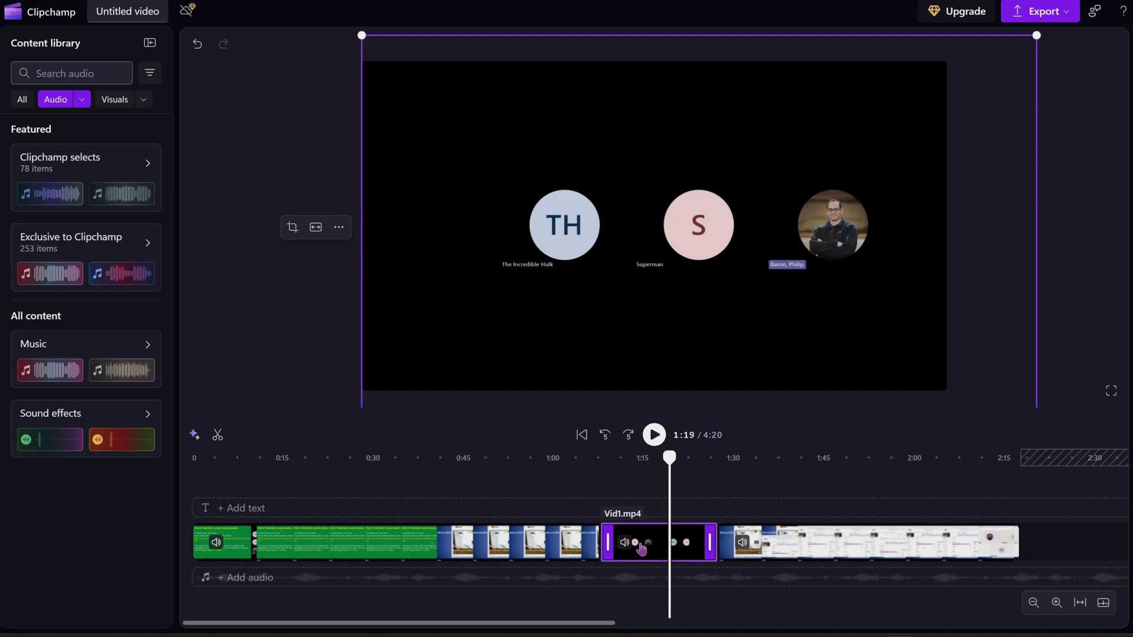
right_click(641, 549)
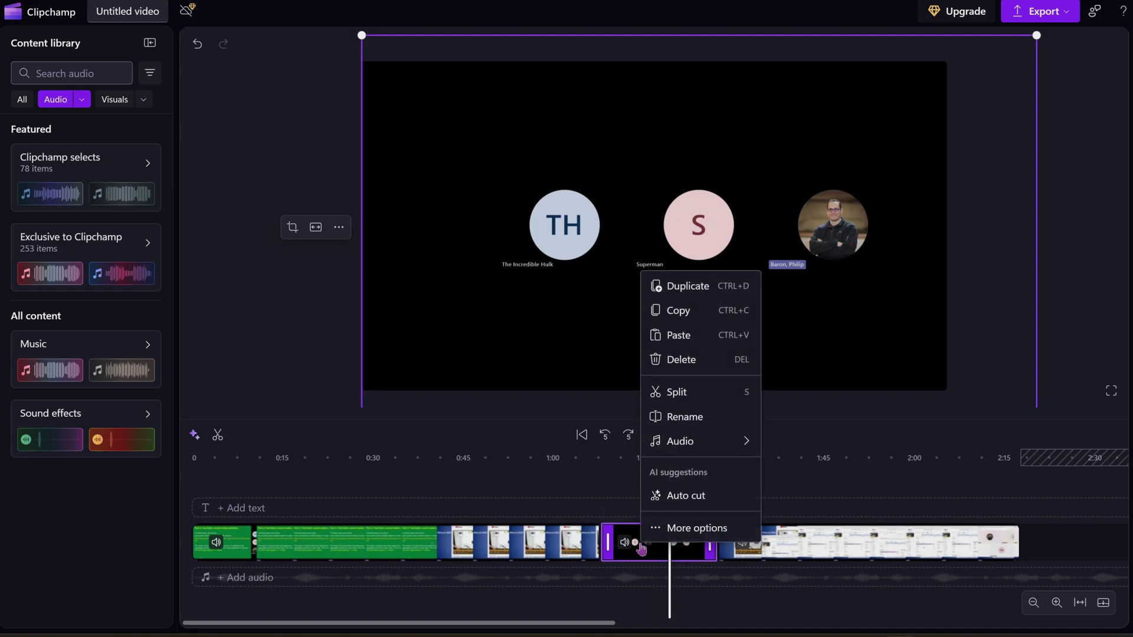
click(681, 360)
drag(840, 554, 705, 545)
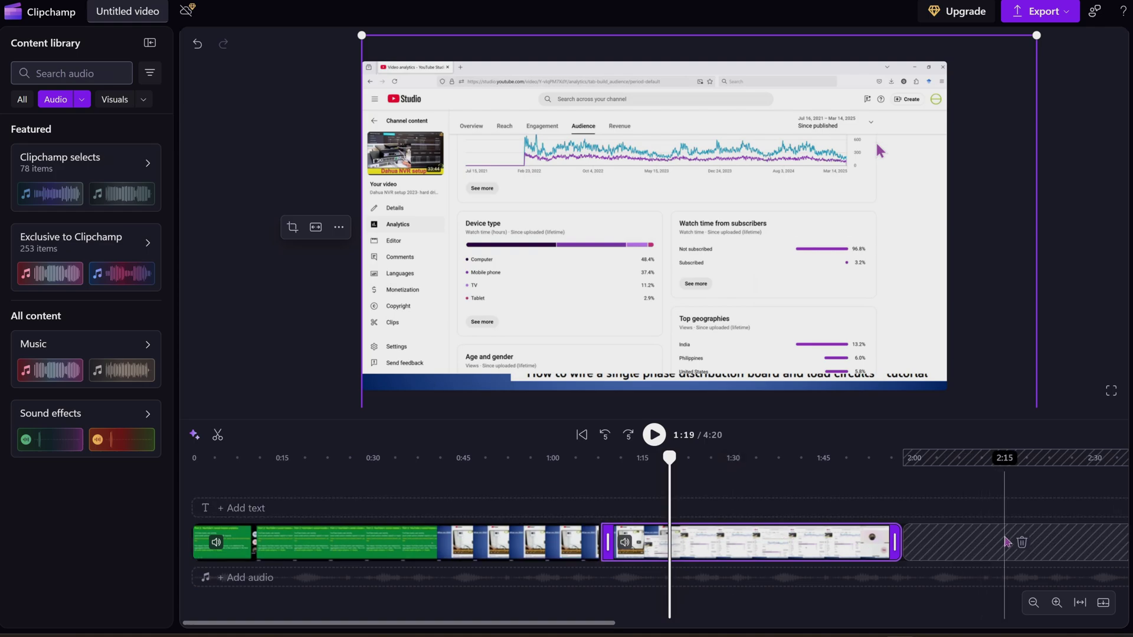
Slide the car-photo clip against the previous clip, then trim its start and end inward.
scroll(1040, 584, right, 5)
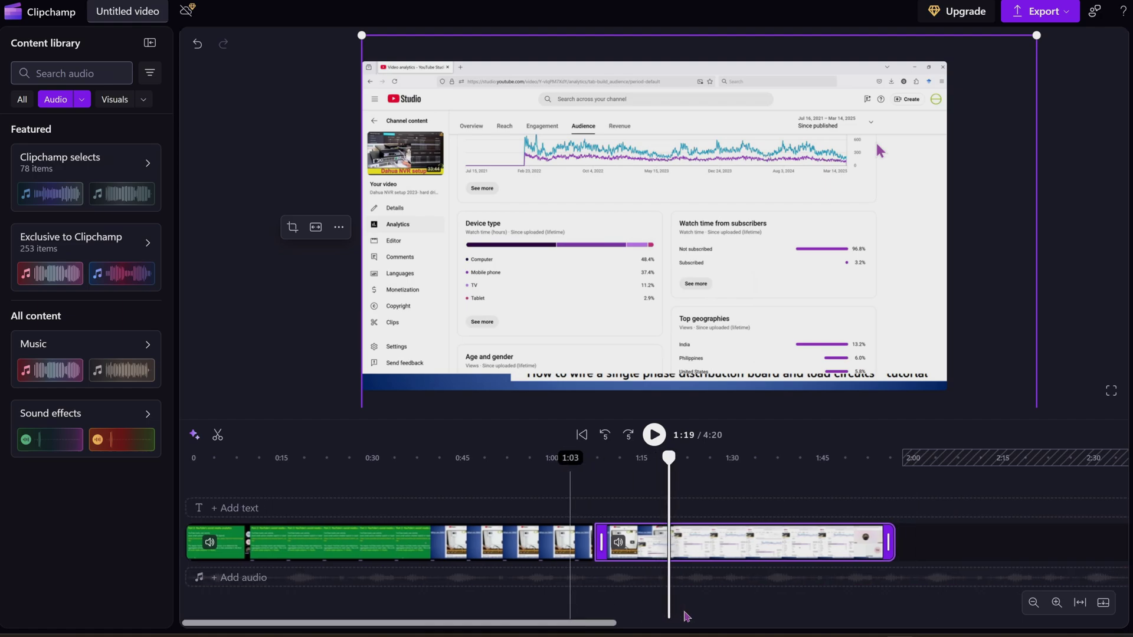
drag(1042, 542, 727, 547)
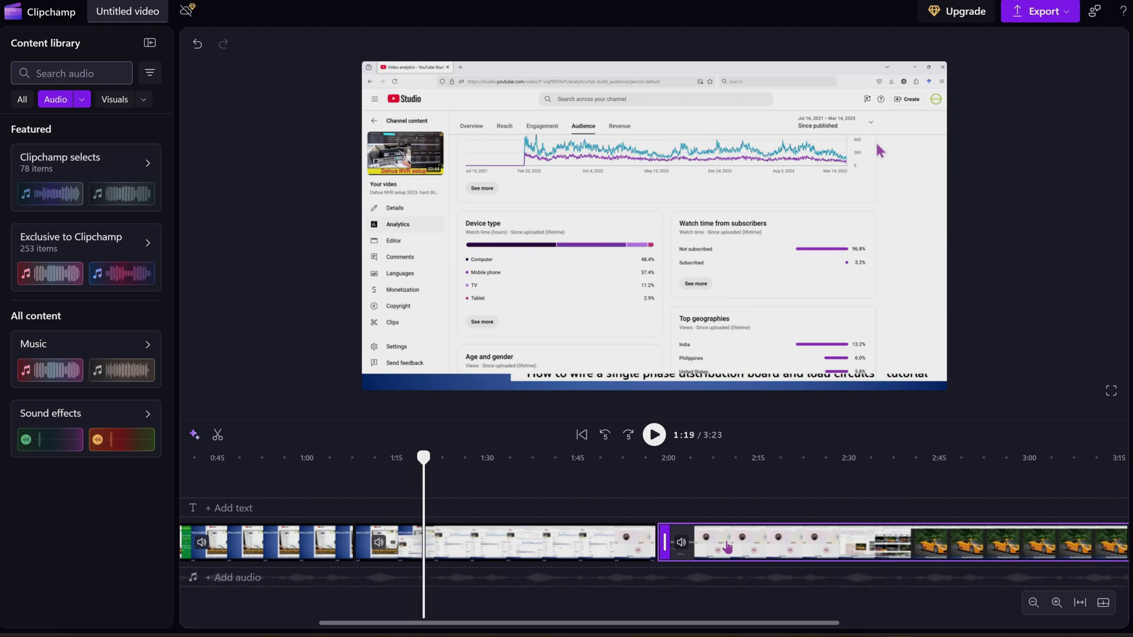
drag(671, 537, 929, 551)
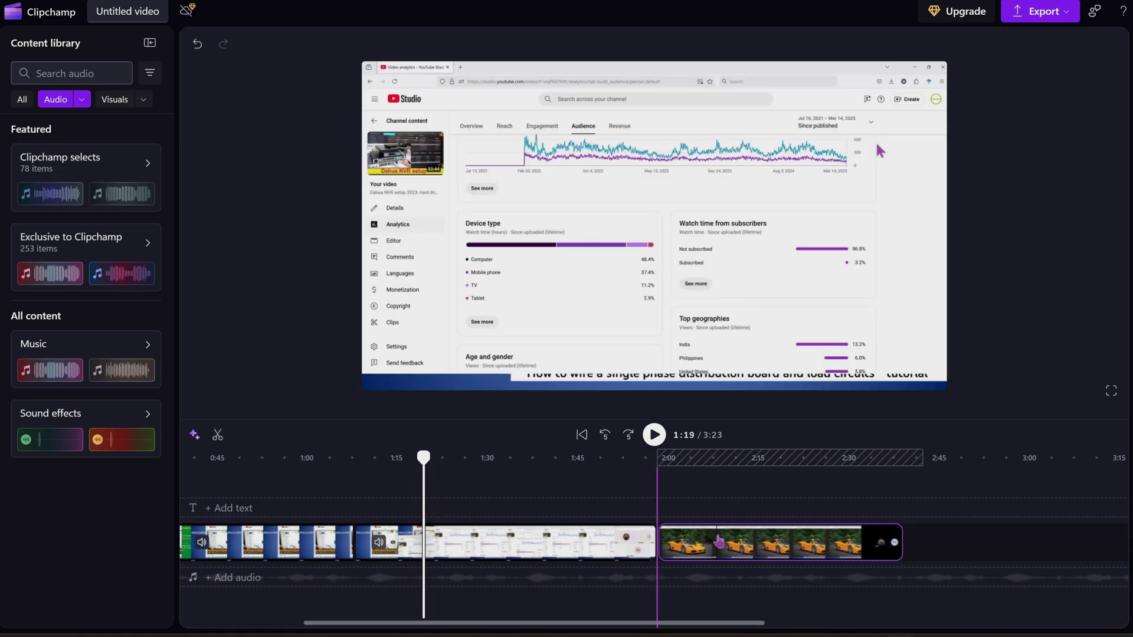
click(660, 477)
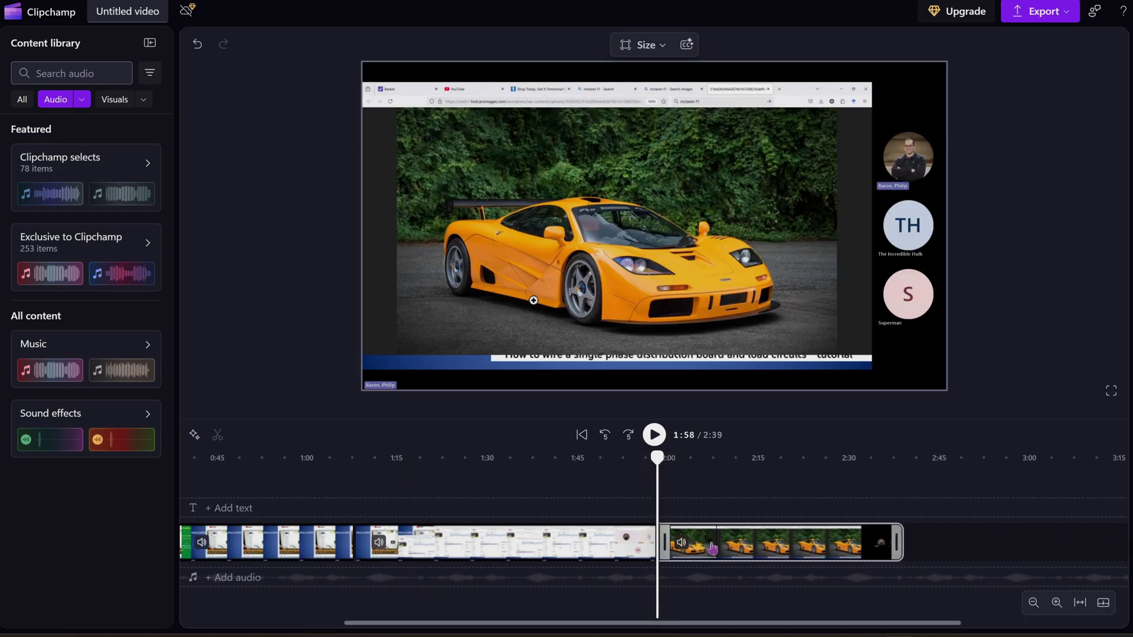
click(734, 552)
click(867, 491)
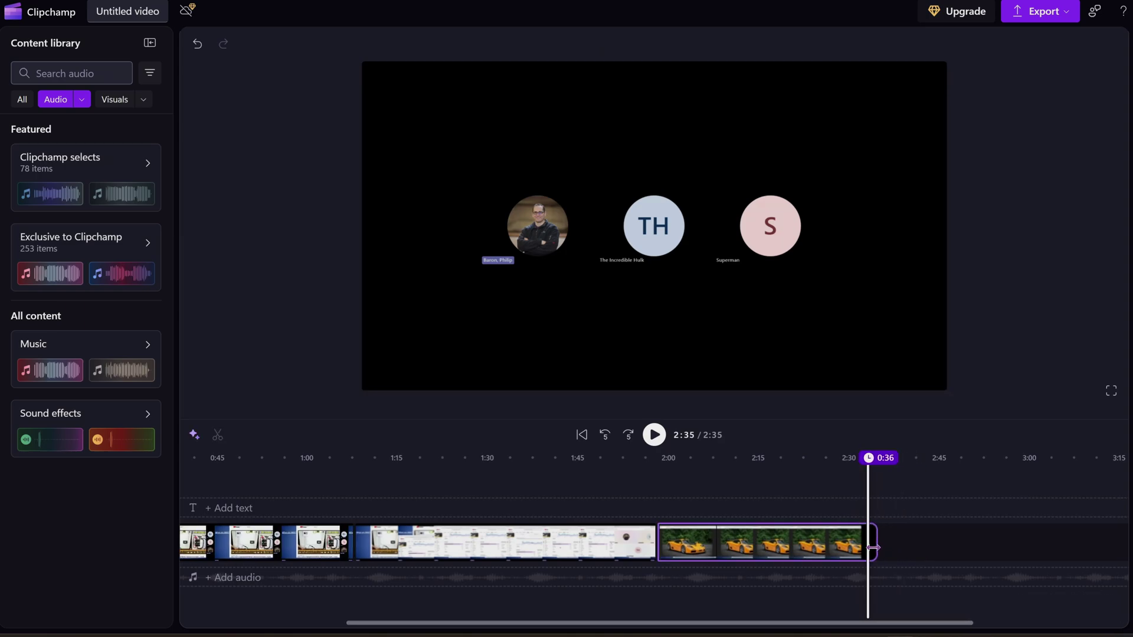
drag(870, 548, 827, 549)
Finish trimming the car clip, then enlarge and reposition it so the car photo fills the canvas.
click(831, 478)
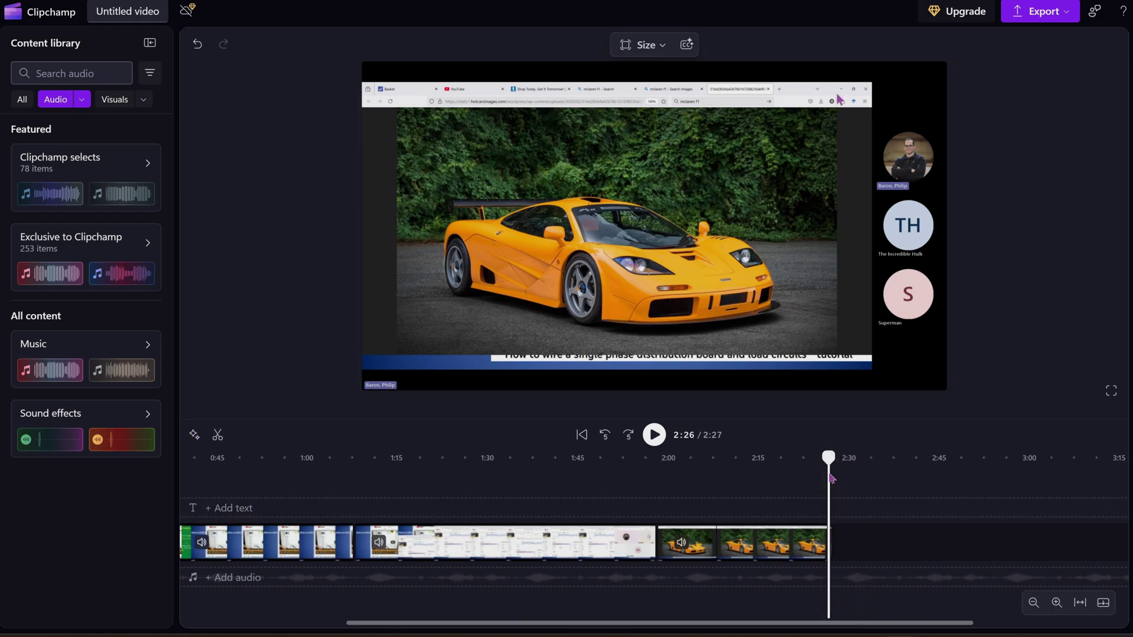
click(790, 542)
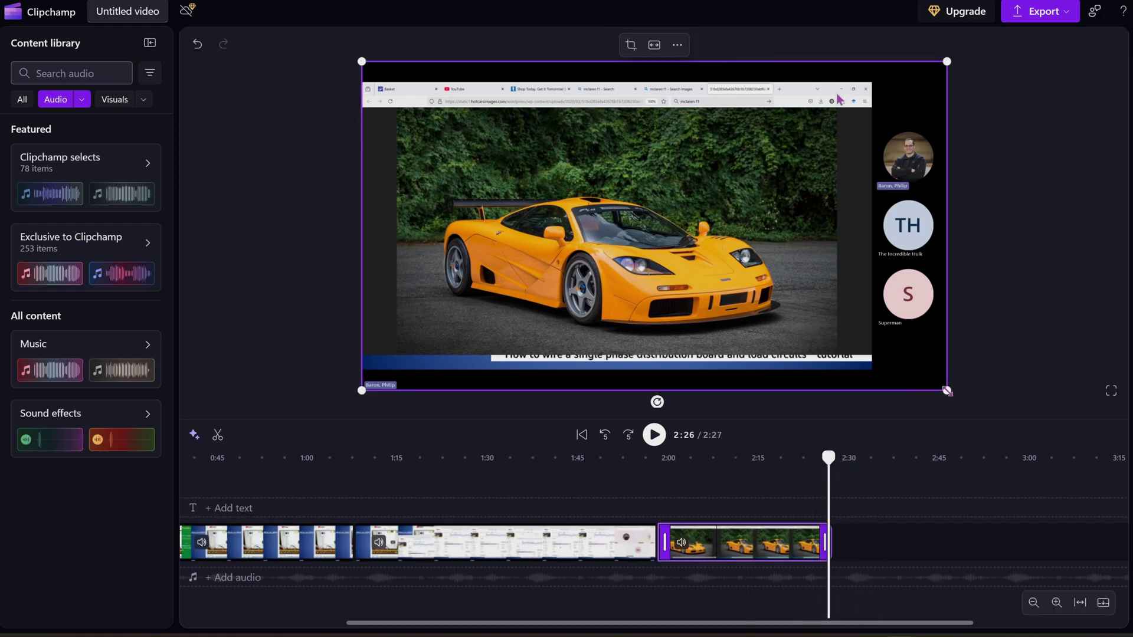
drag(947, 391, 943, 389)
drag(952, 395, 1018, 456)
drag(362, 61, 309, 31)
drag(604, 237, 612, 208)
drag(1037, 404, 1101, 470)
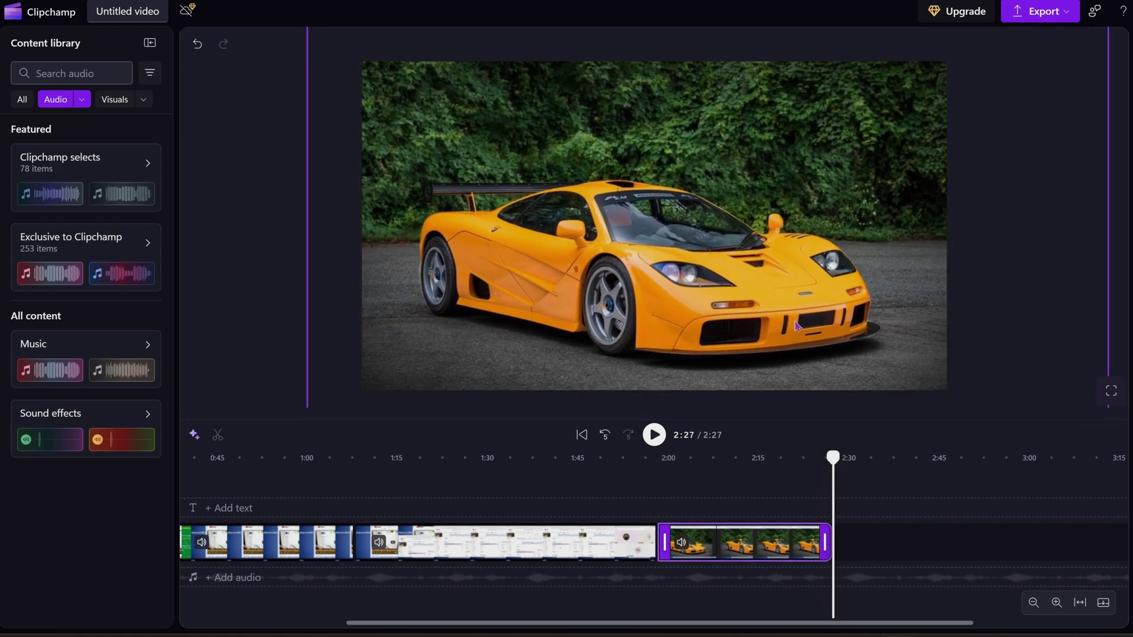
Review the edit by jumping playback to 2:14, 1:43, 1:05, 0:41, the start, and 0:32.
click(740, 485)
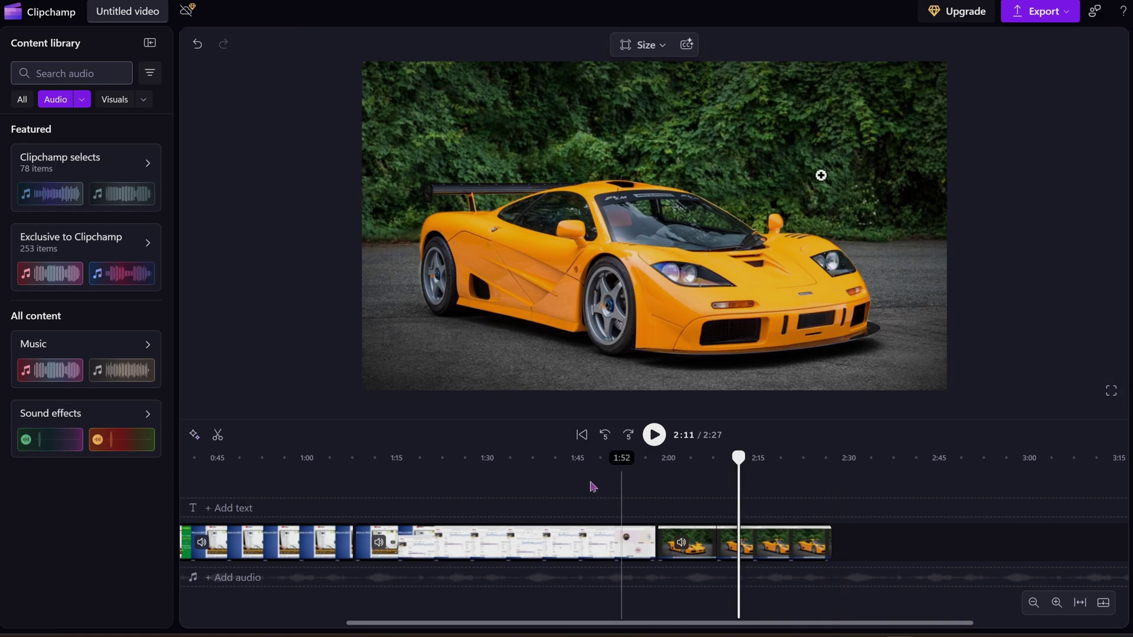
click(568, 479)
click(337, 479)
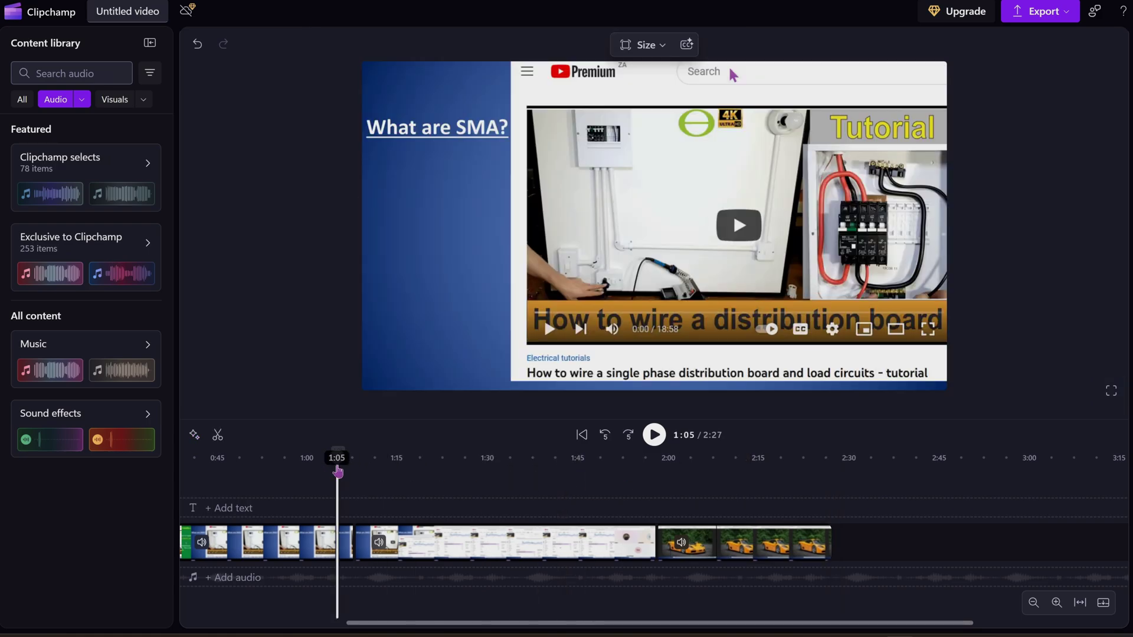
click(216, 482)
scroll(213, 482, left, 5)
click(197, 481)
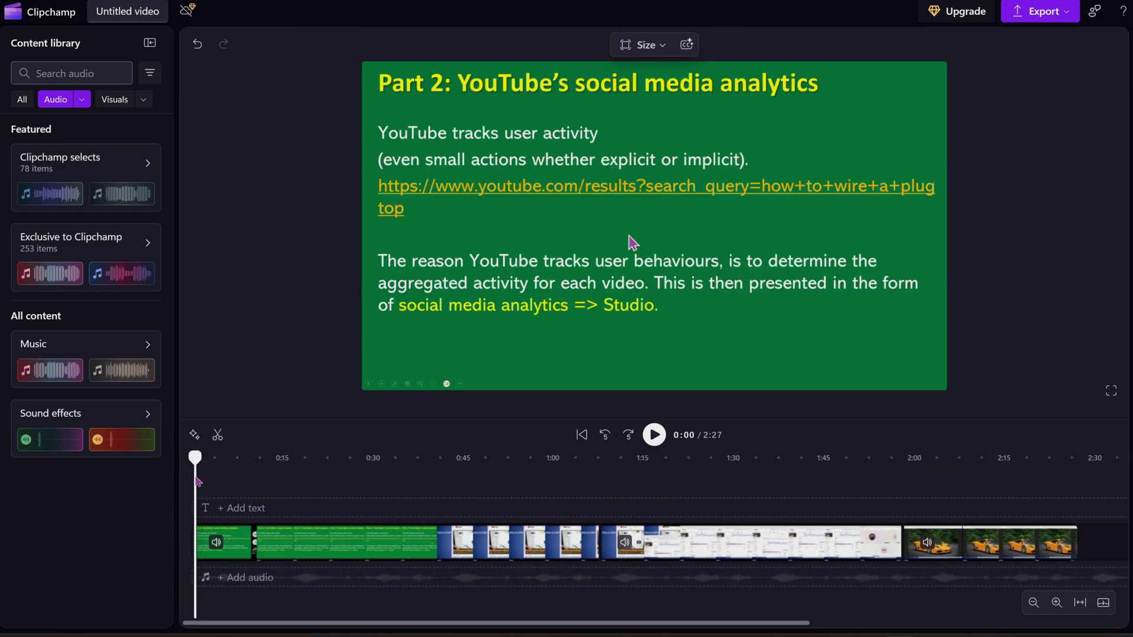
click(388, 483)
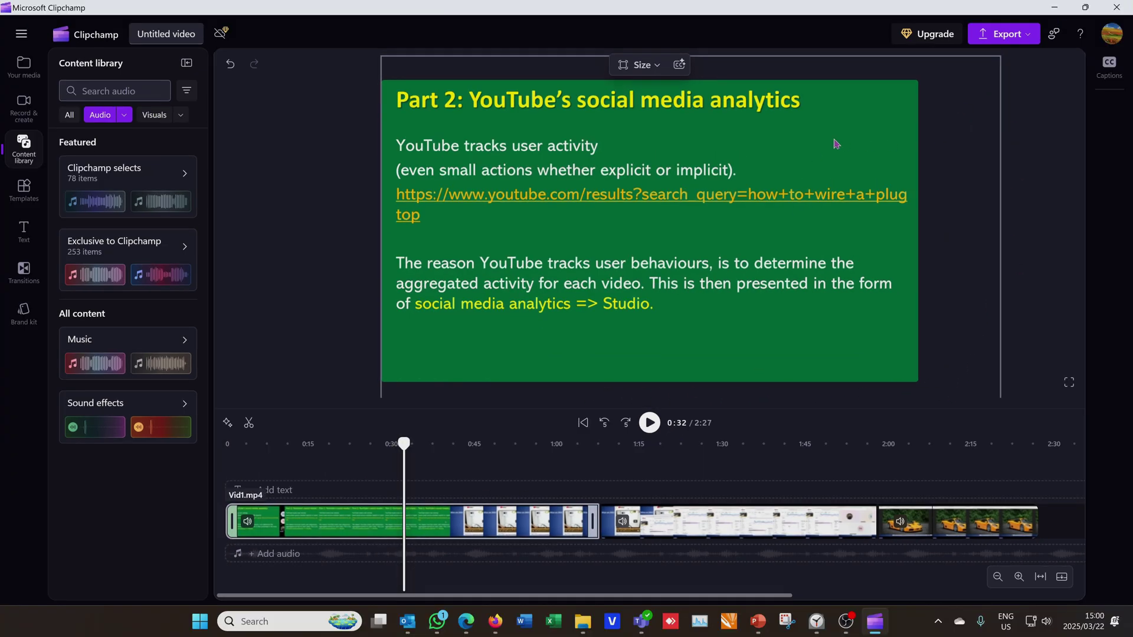
Add a CREATOR-style title over the car footage near 2:08 reading 'YOUR new CAR'.
click(13, 223)
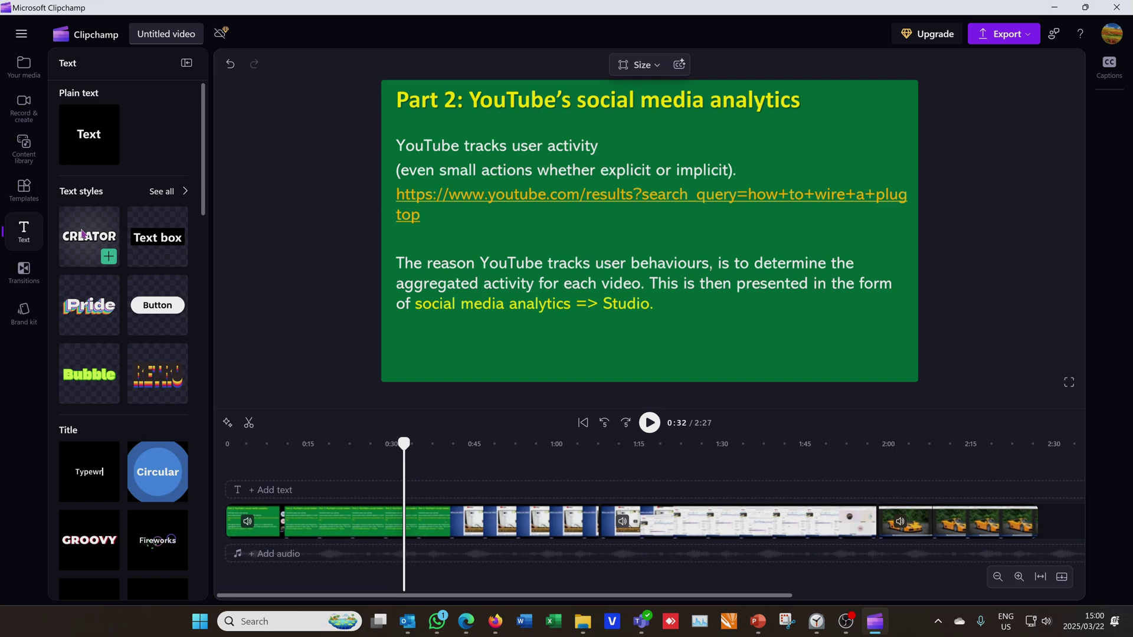
drag(83, 233, 942, 496)
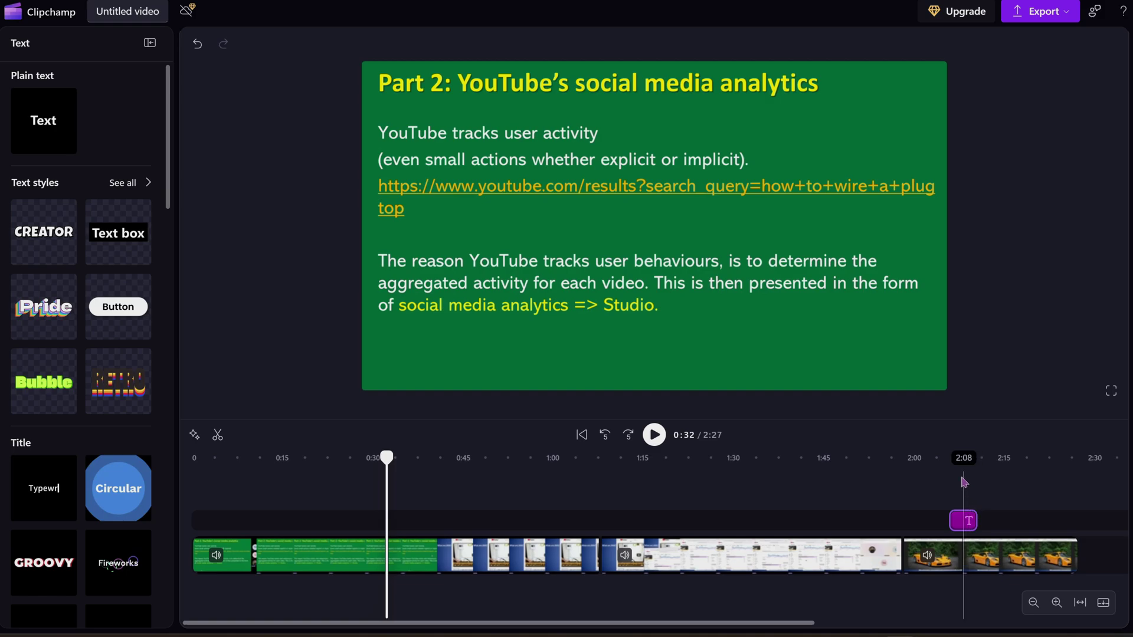
click(964, 483)
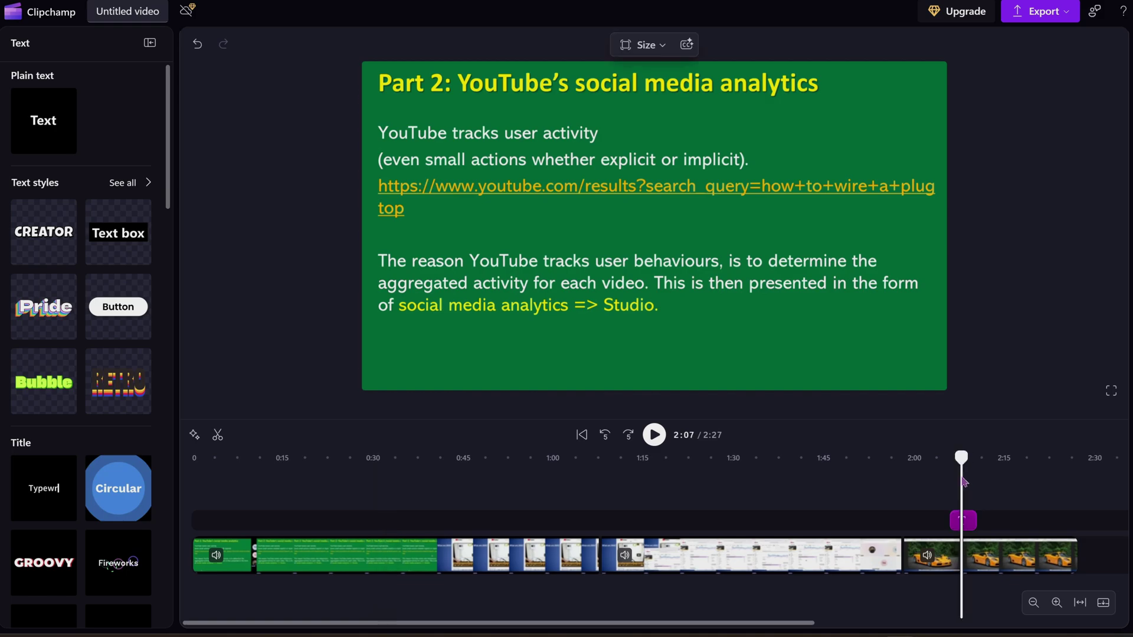
drag(977, 521, 1044, 520)
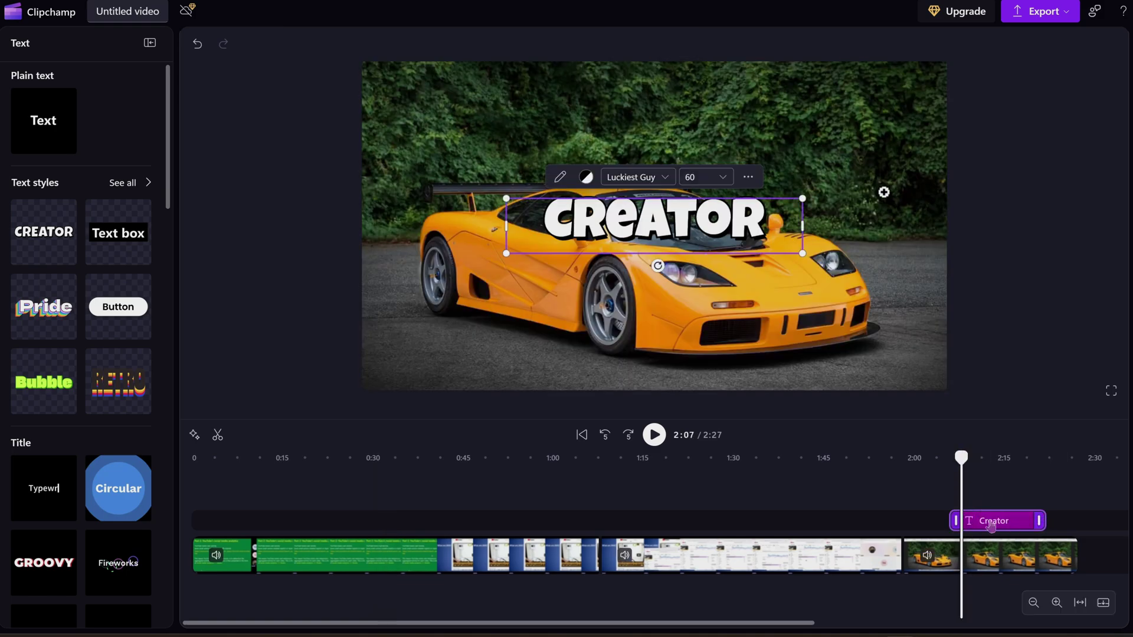
double_click(658, 220)
text(YOUR new CAR)
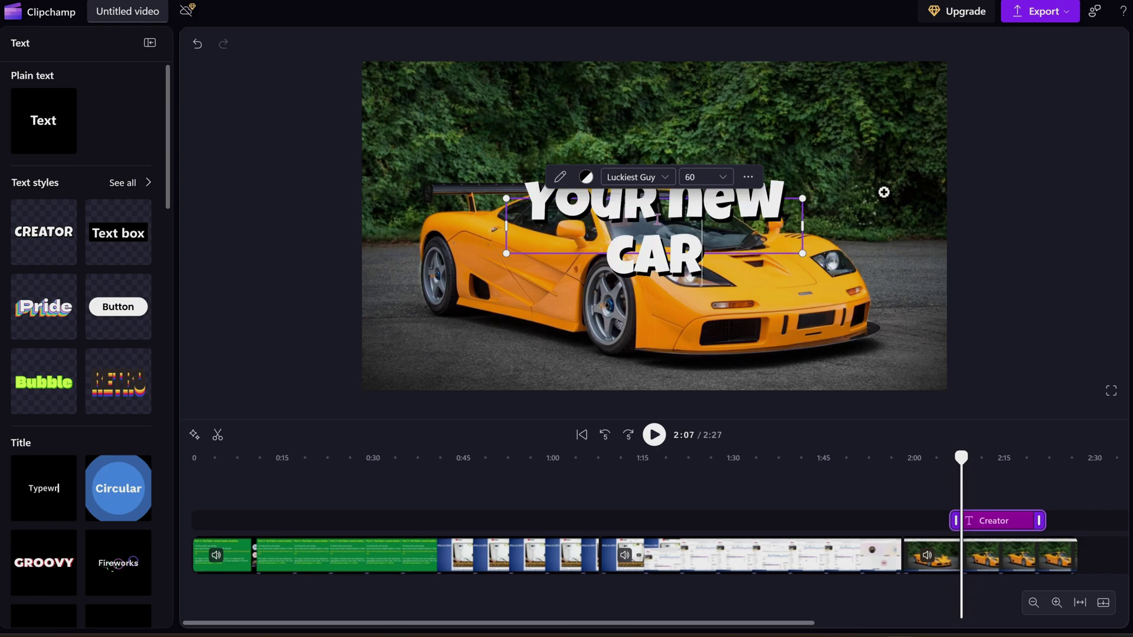
Widen the title to one line, move it to the top of the frame, and check its timing.
drag(802, 225, 894, 217)
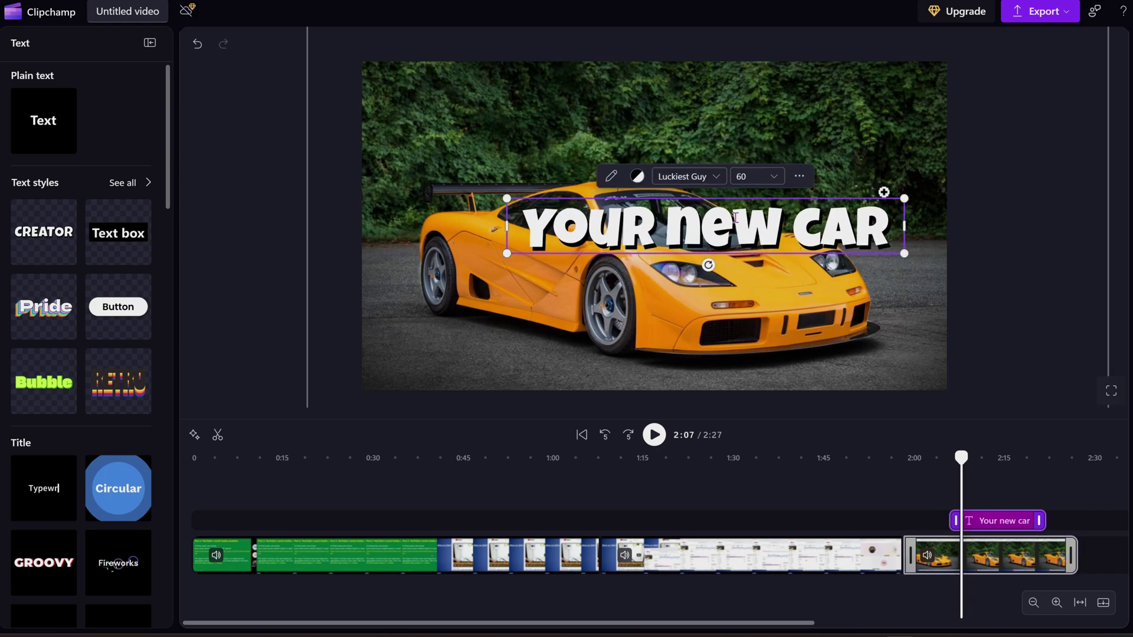
click(651, 258)
drag(641, 229, 590, 122)
click(989, 501)
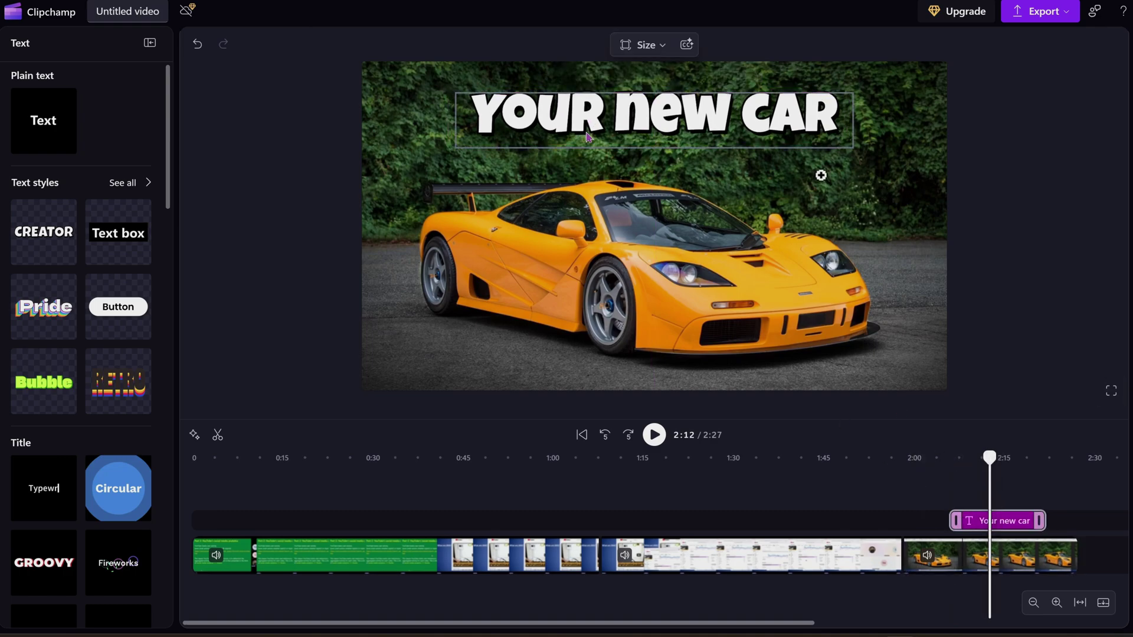
mouse_move(974, 521)
mouse_down()
mouse_move(223, 508)
mouse_move(977, 534)
mouse_move(973, 521)
mouse_up()
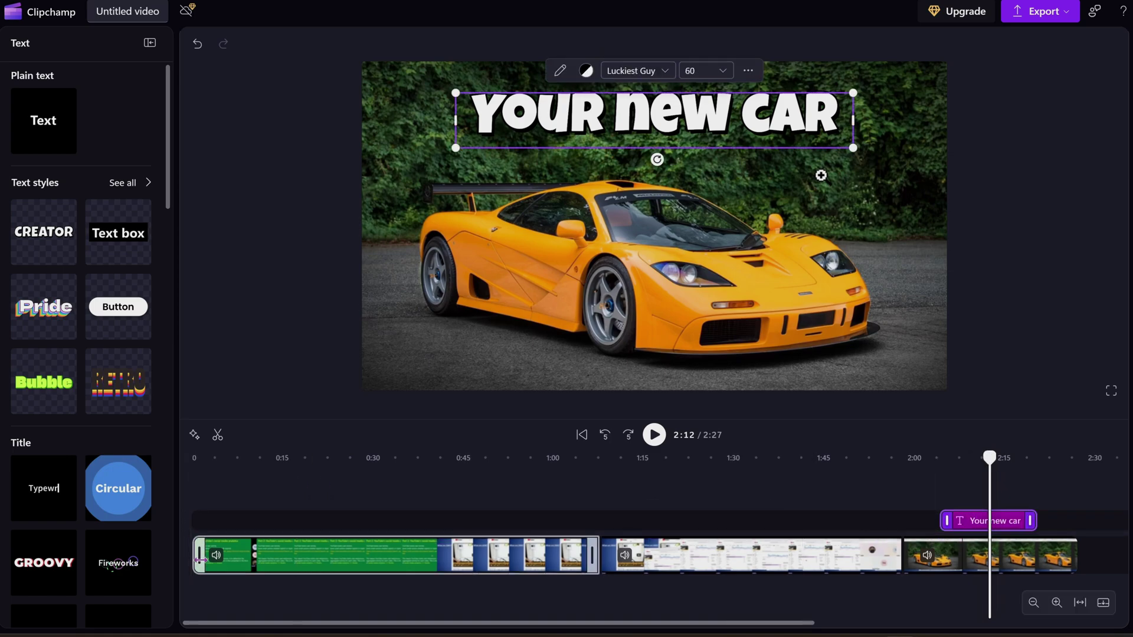
mouse_move(197, 524)
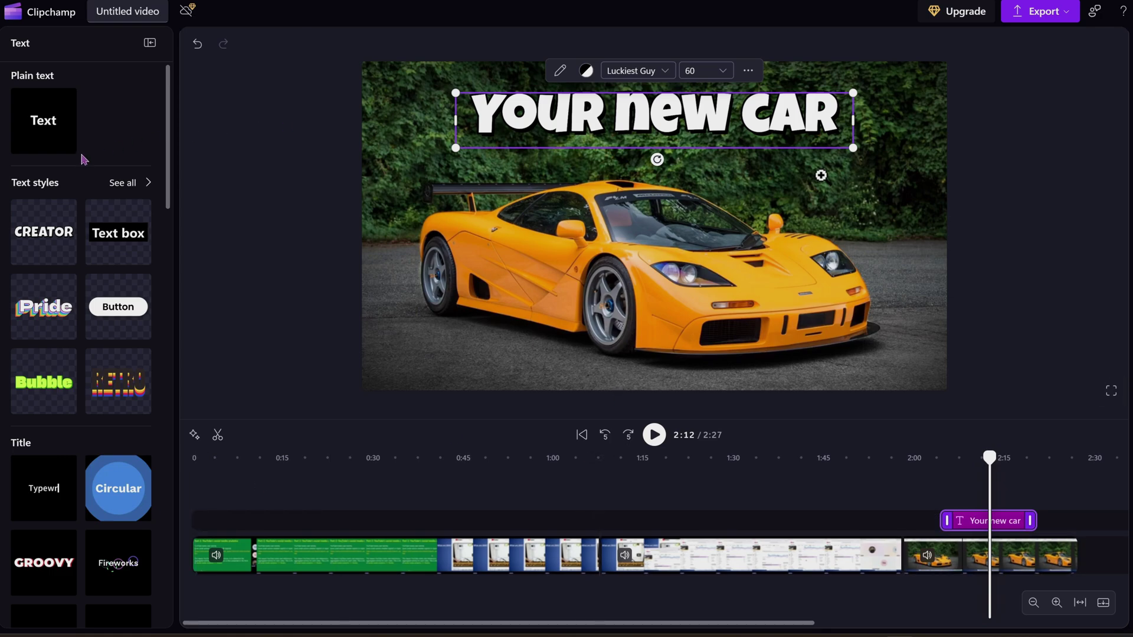
Trim the YouTube analytics clip's end at about 1:56 and slide the car clip left to close the gap.
click(895, 493)
drag(897, 555, 823, 552)
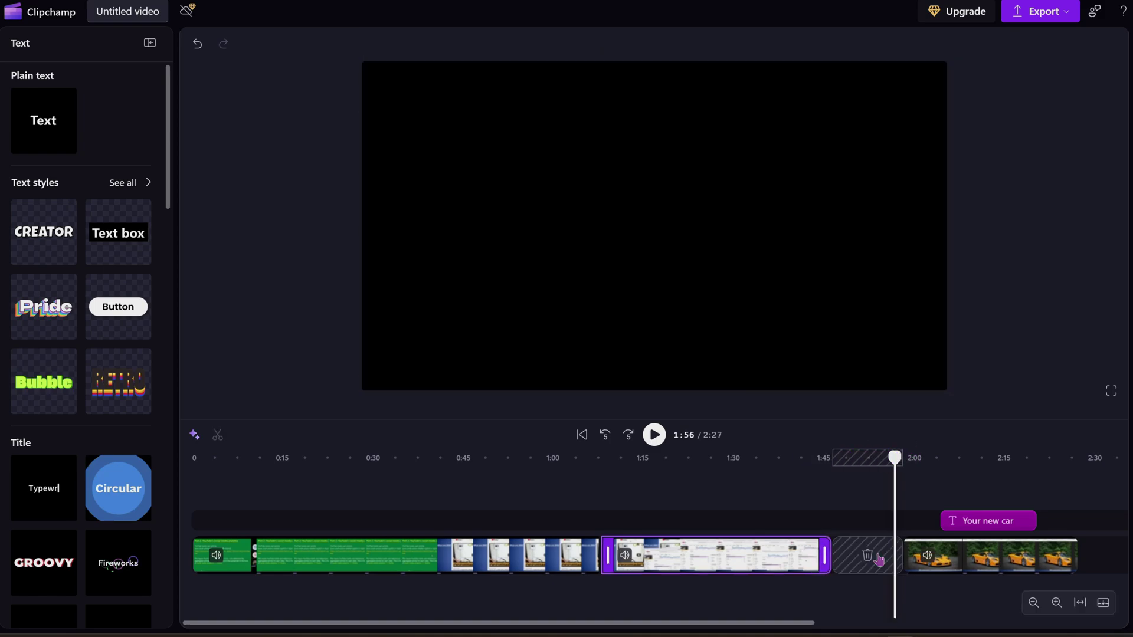
click(955, 558)
drag(982, 546, 909, 549)
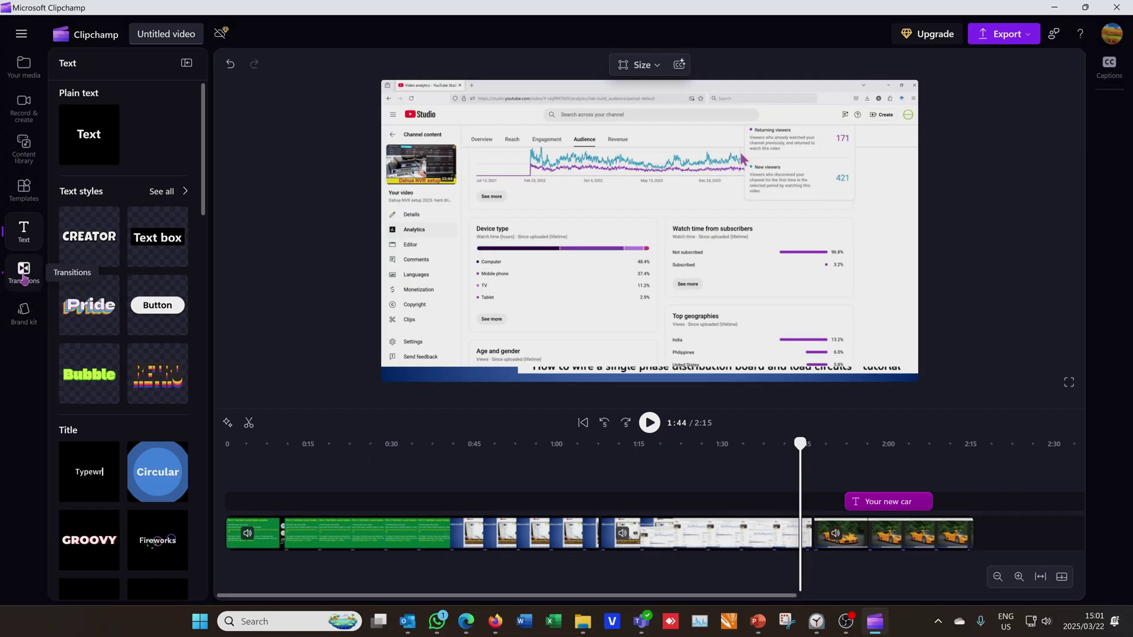
Add a Horizontal band transition between the analytics and car clips and preview it.
click(24, 274)
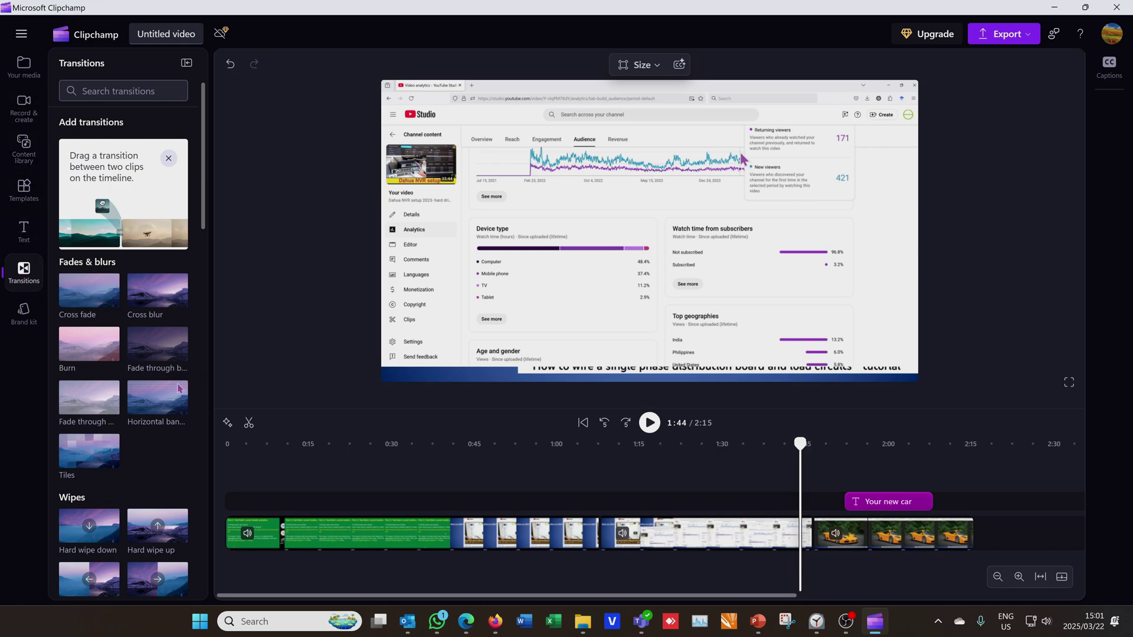
drag(158, 397, 809, 527)
drag(801, 451, 806, 460)
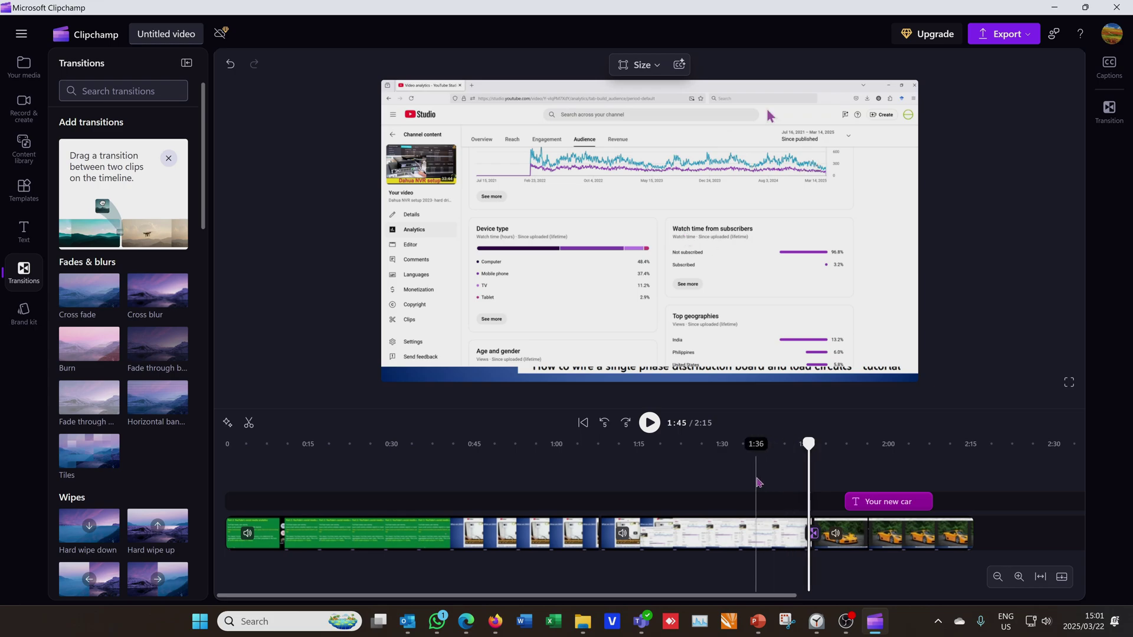
click(649, 423)
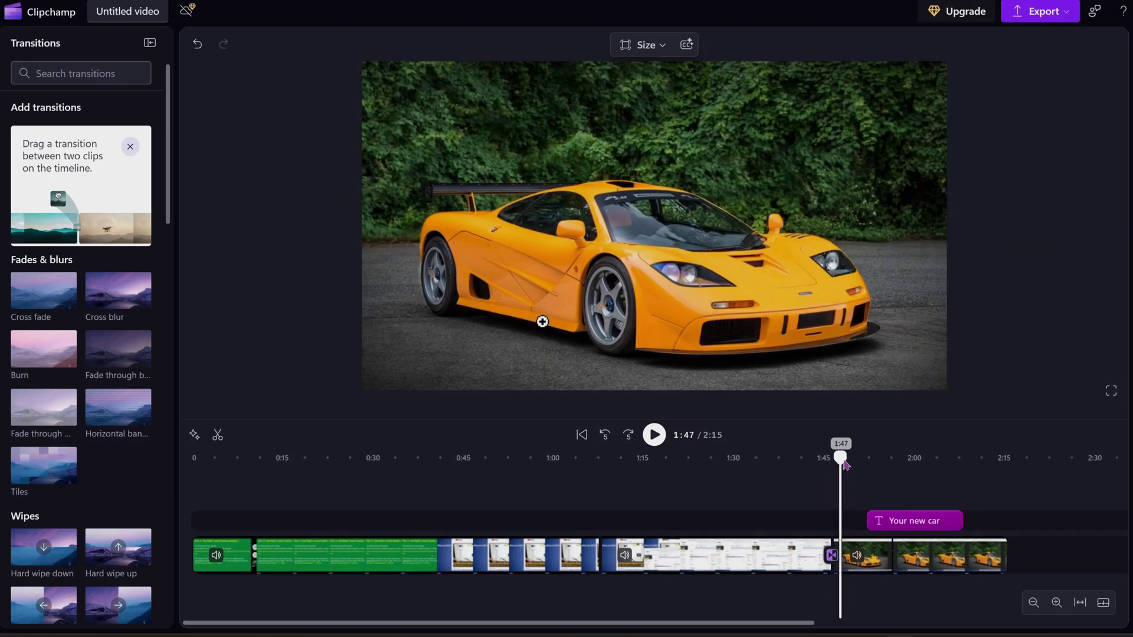
key(space)
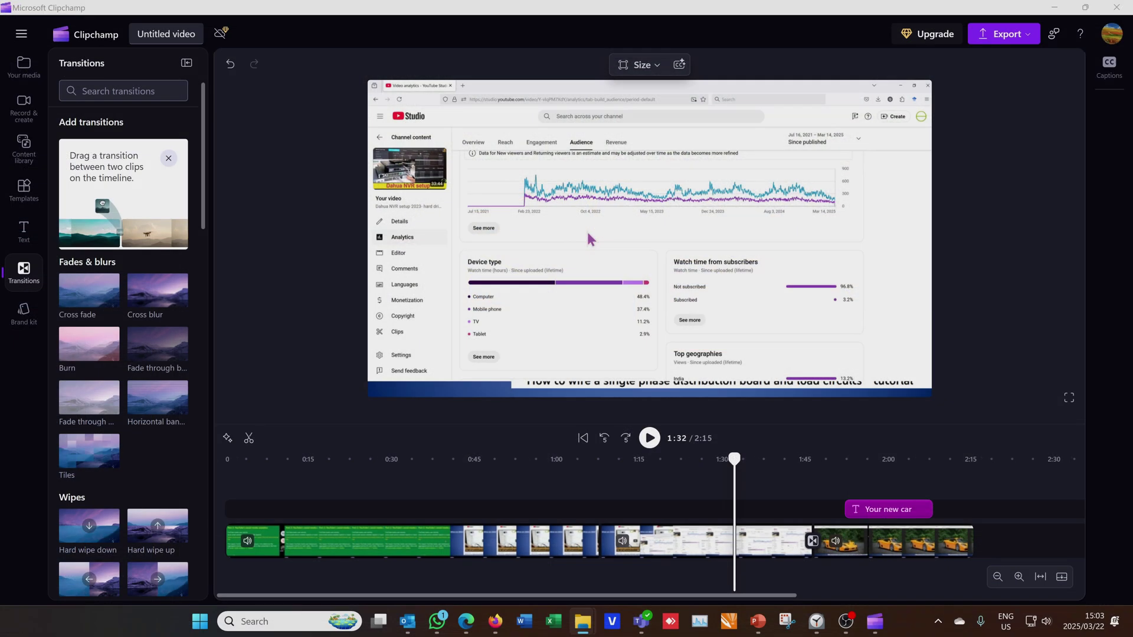
Drag Free-Logos-PNG-HD-Isolated.png from File Explorer into Clipchamp's Your media panel beside Vid1.mp4 and Vid2.mp4.
key(alt+Tab)
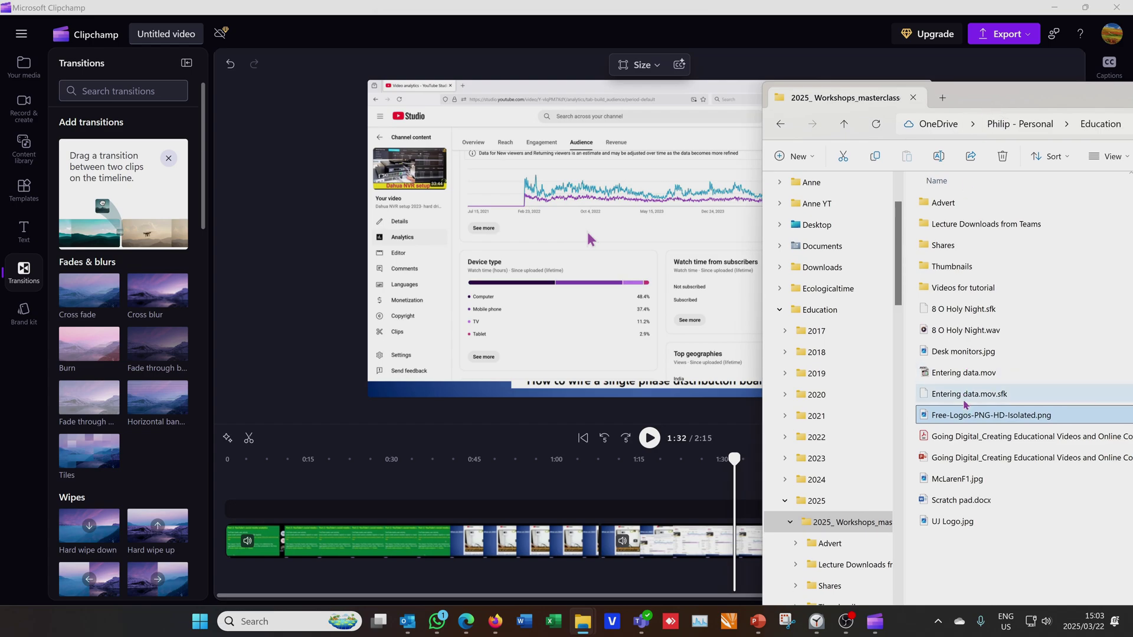
click(25, 67)
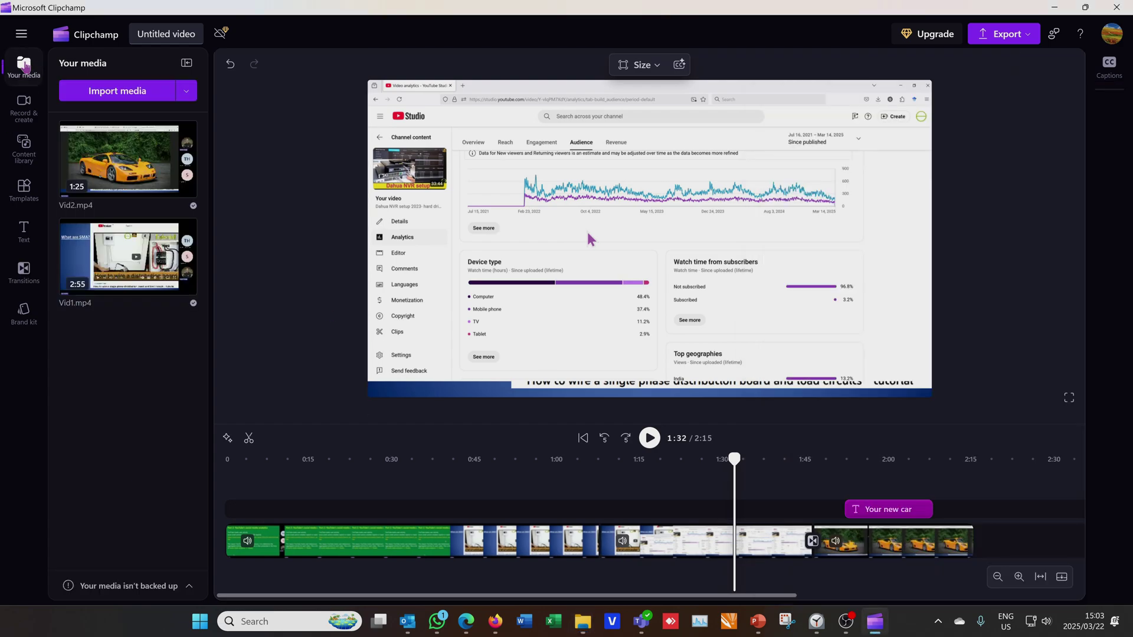
key(alt+Tab)
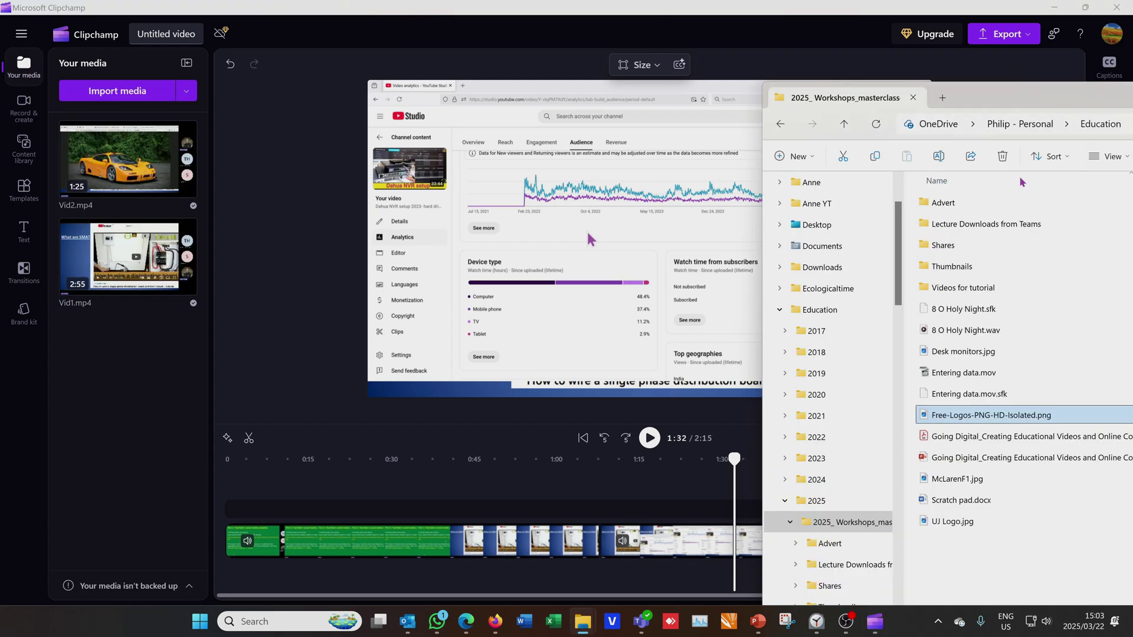
drag(945, 420, 142, 336)
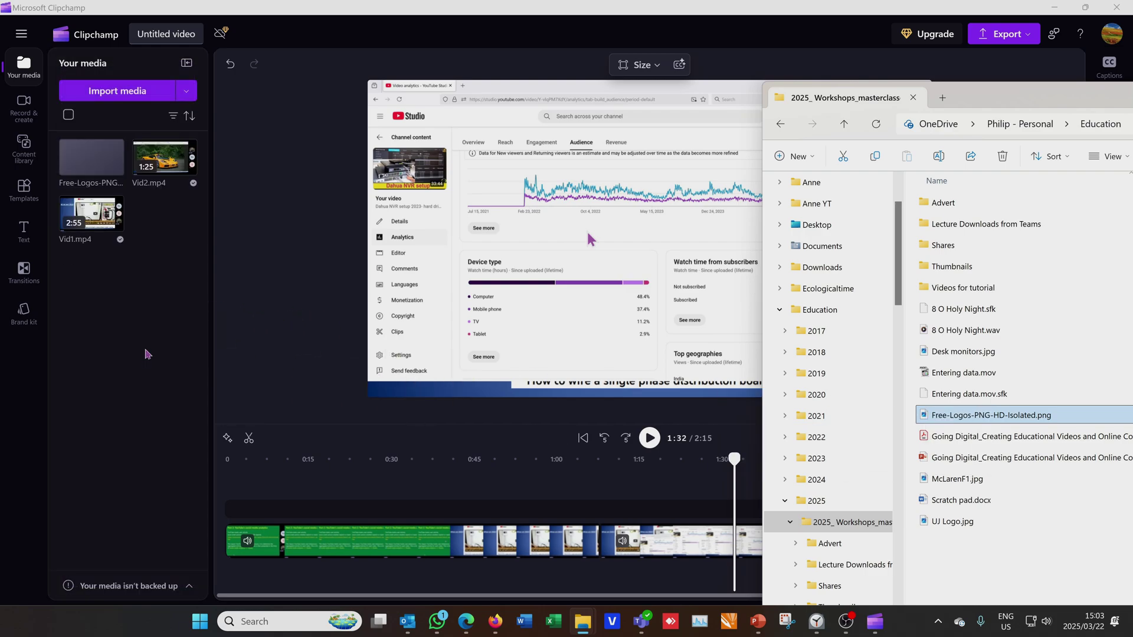
key(alt+Tab)
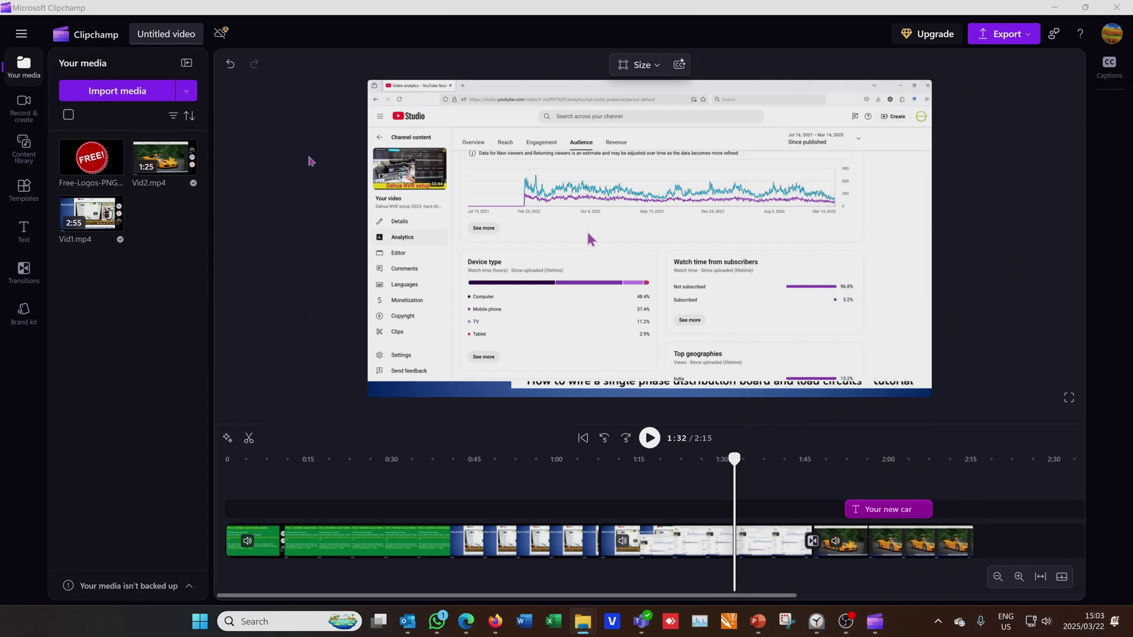
Overlay the FREE logo from 0:00, shrunk to a small badge in the bottom-right corner.
drag(91, 157, 993, 515)
drag(389, 500, 231, 500)
drag(809, 398, 534, 125)
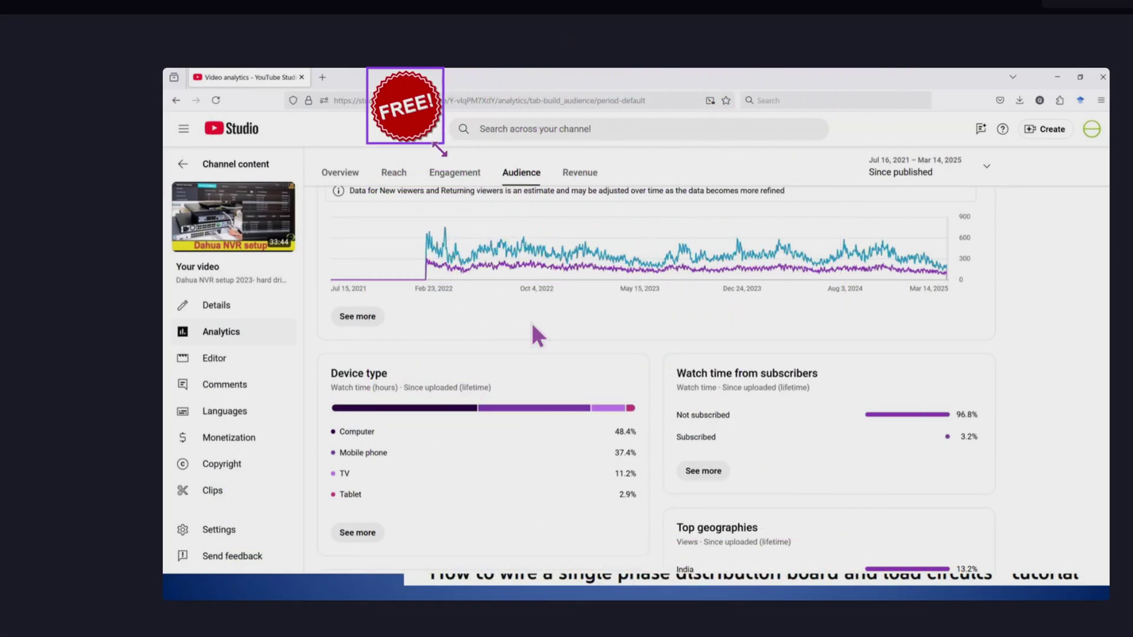
drag(418, 108, 1079, 542)
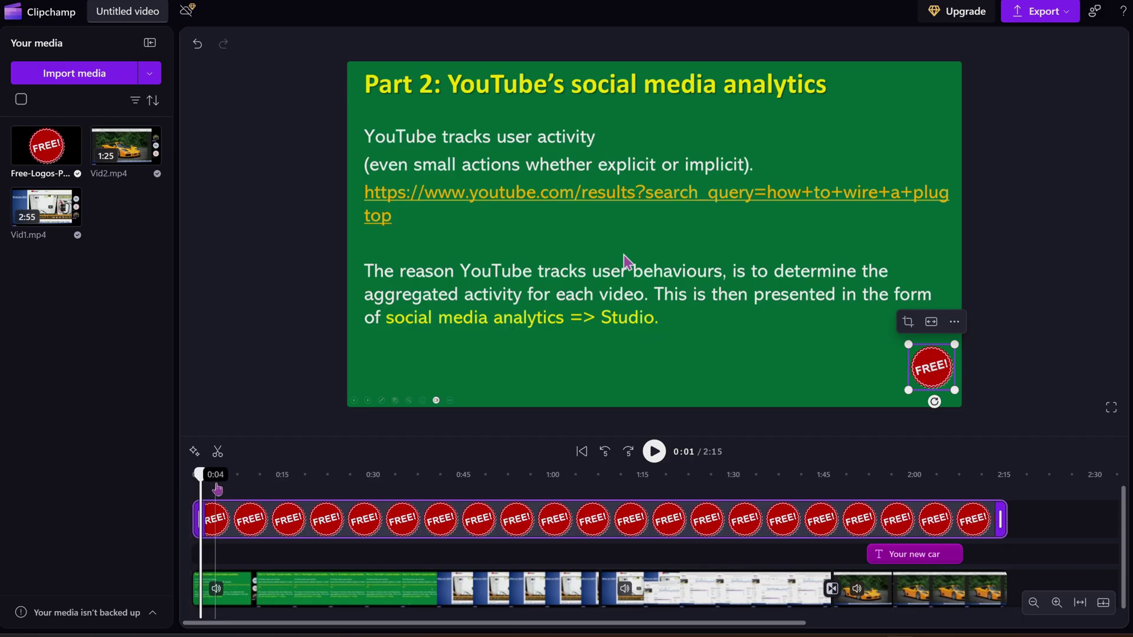
Check the sticker by scrubbing to 0:51 and jumping to 2:01 in the car clip.
click(223, 475)
drag(261, 487, 513, 481)
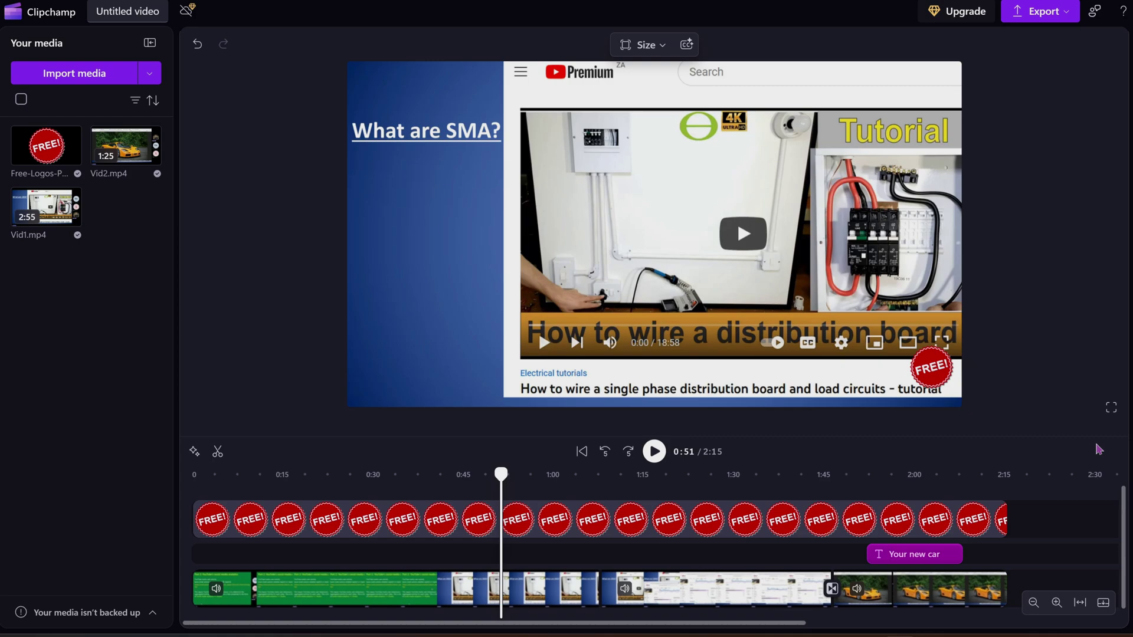
click(558, 534)
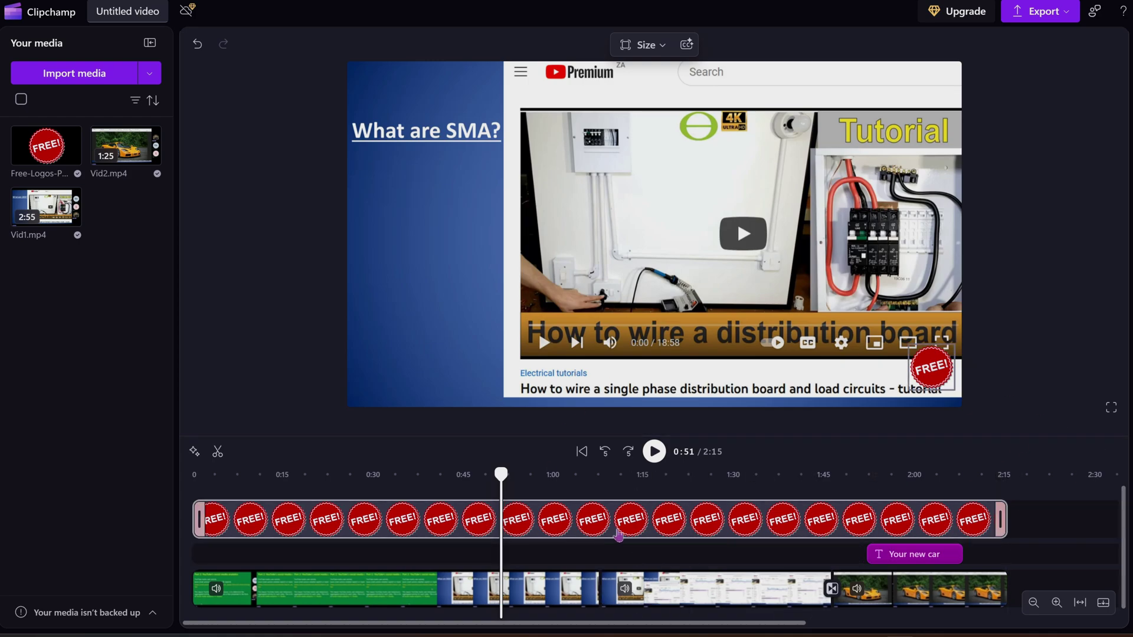
click(625, 551)
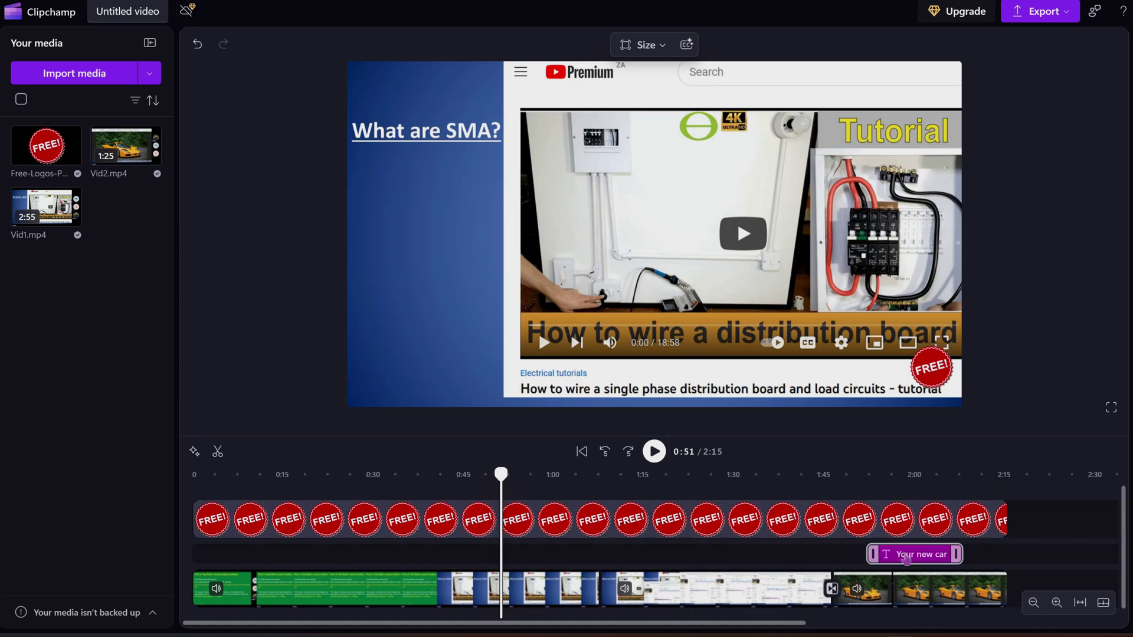
click(927, 492)
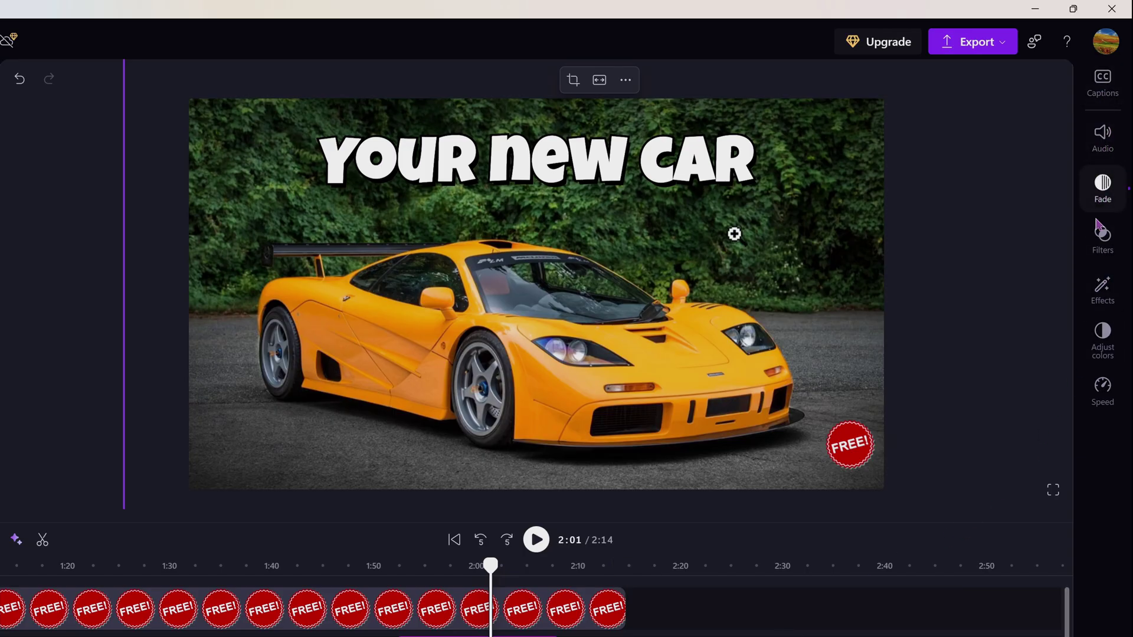
Set Vid2's car clip speed to 1.1x and trim the FREE sticker to end with the 2:12 video.
click(1105, 392)
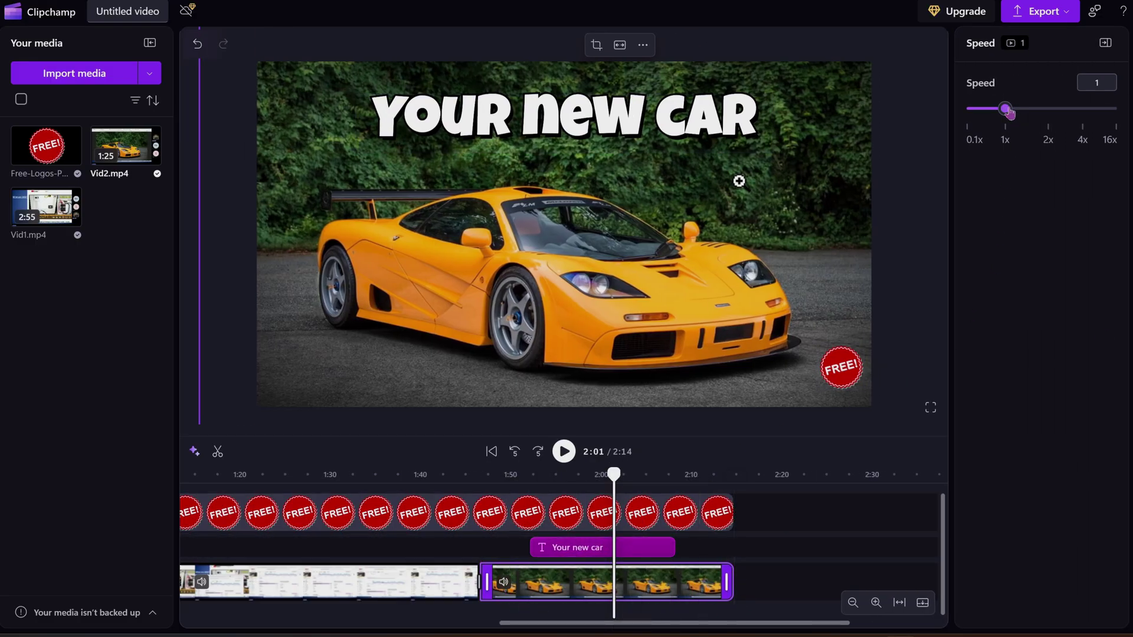
drag(1006, 109, 1010, 110)
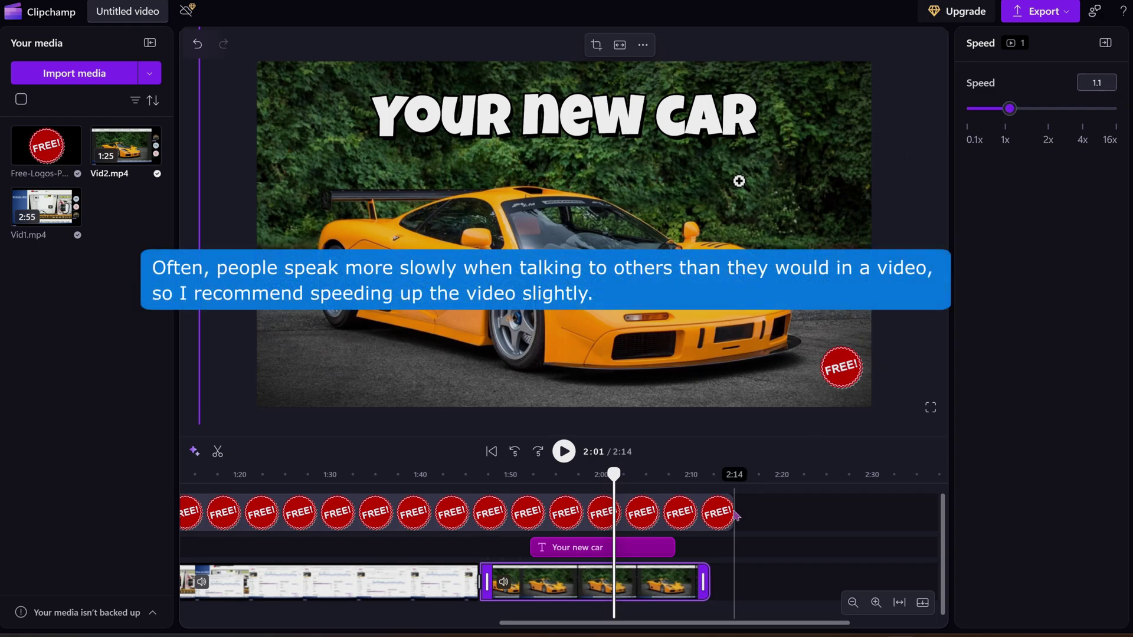
drag(735, 514, 705, 515)
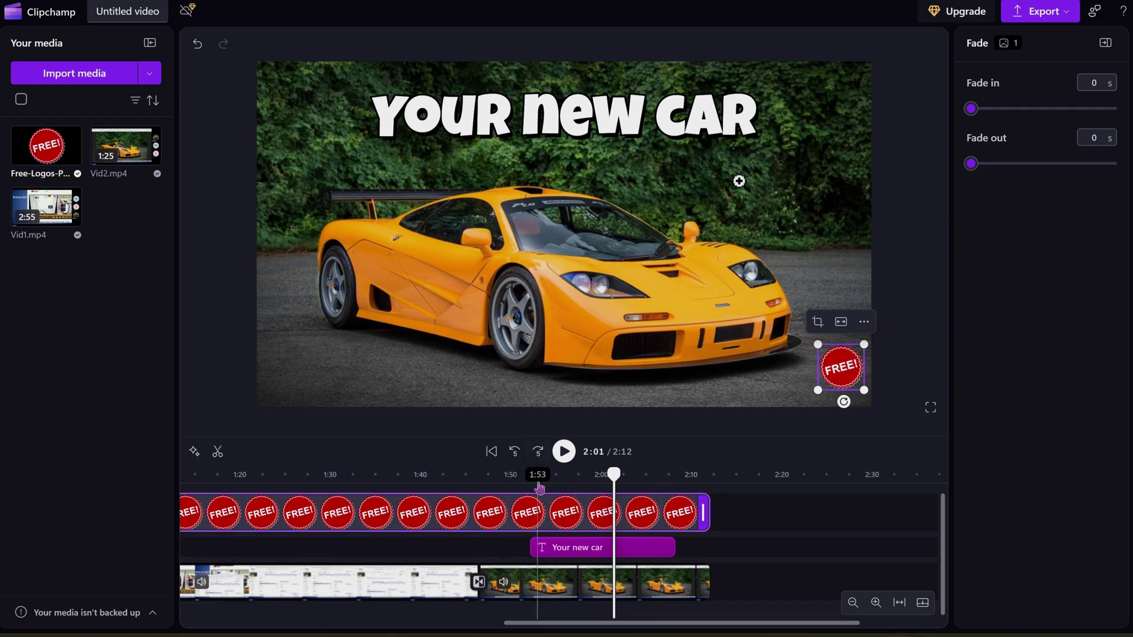
Play and stop the video's ending, then jump back to 1:42 in the analytics clip.
click(563, 452)
click(564, 452)
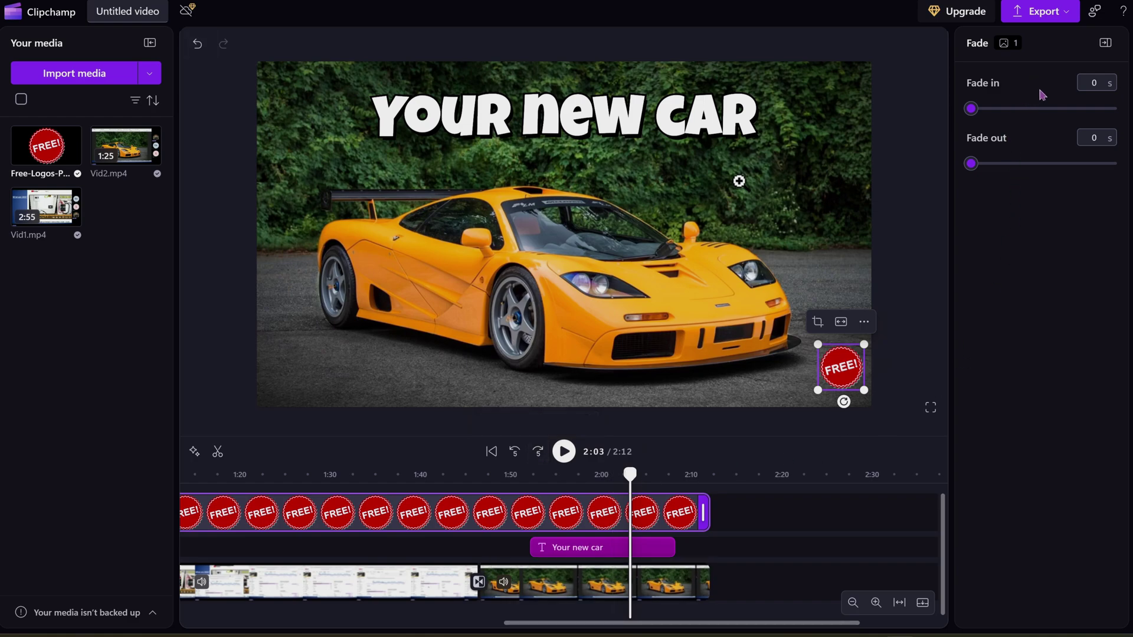
click(645, 582)
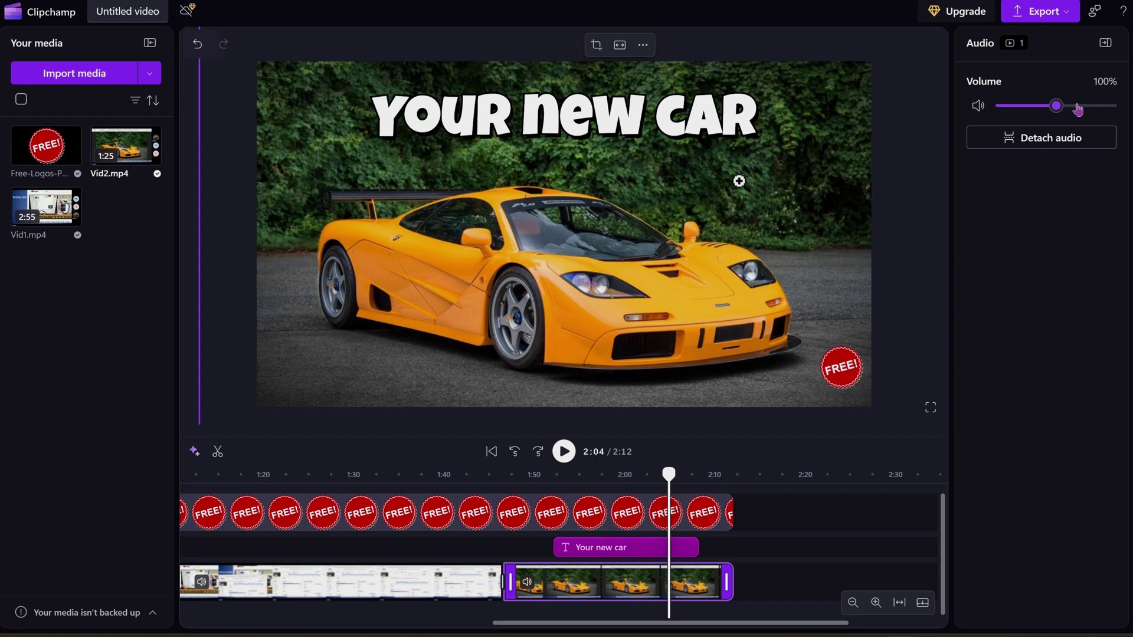
click(470, 474)
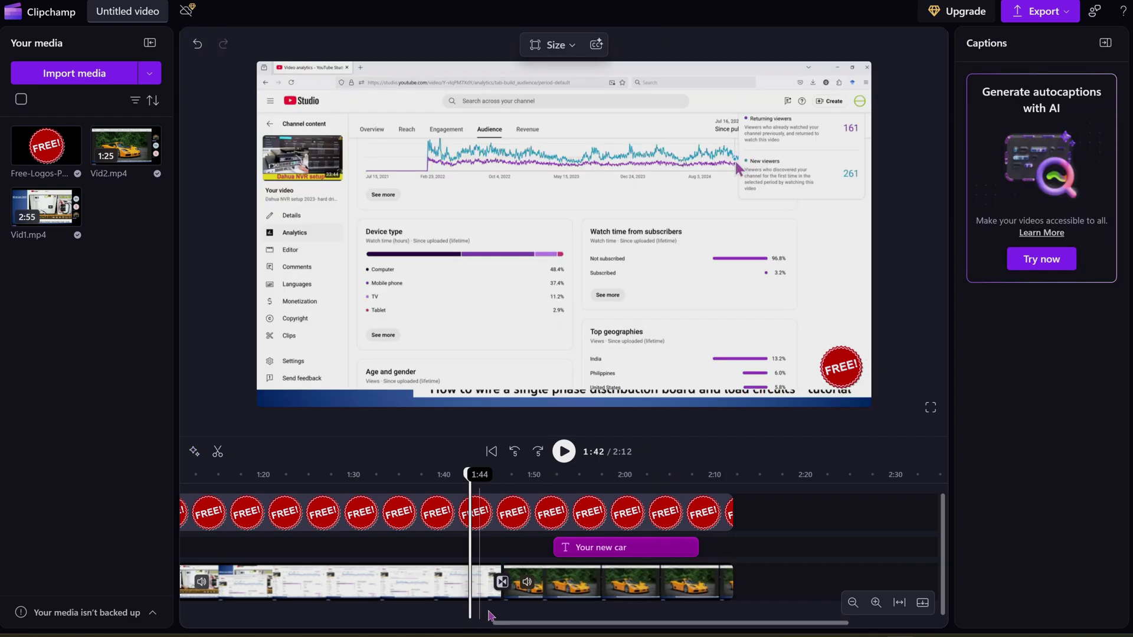
Zoom the timeline out and box-select every clip on all tracks.
click(852, 602)
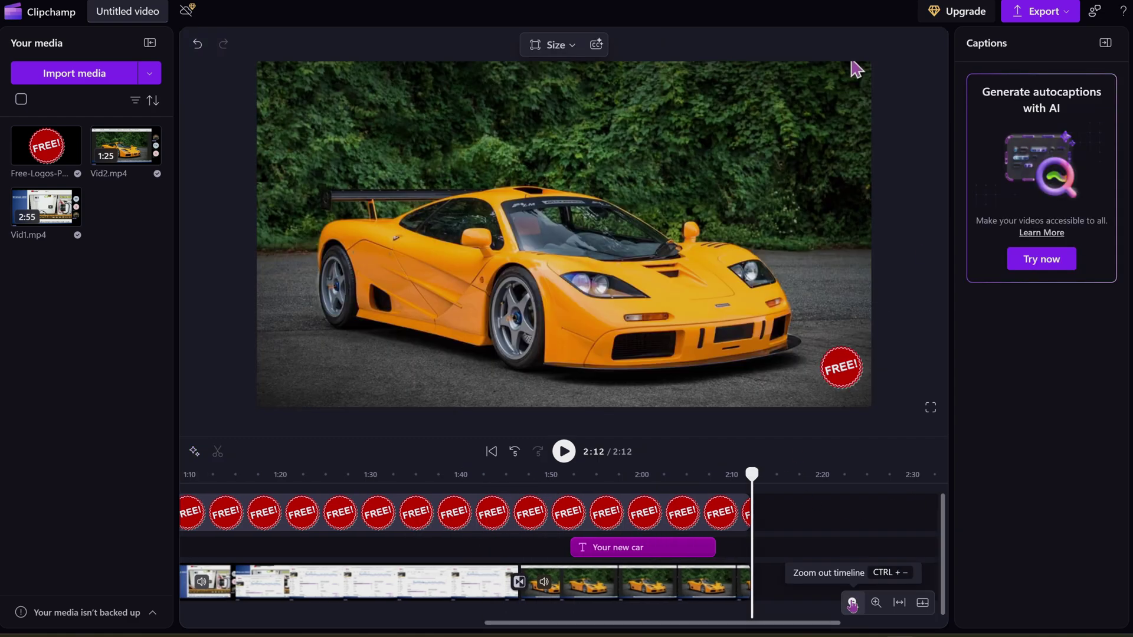
click(853, 602)
click(853, 603)
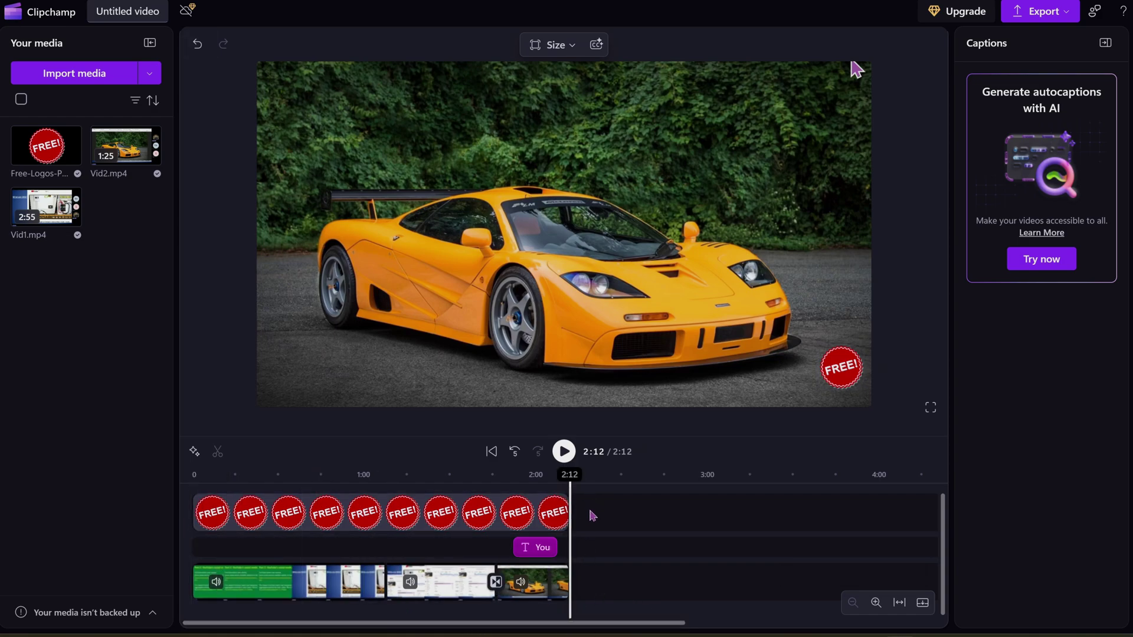
drag(593, 517, 154, 595)
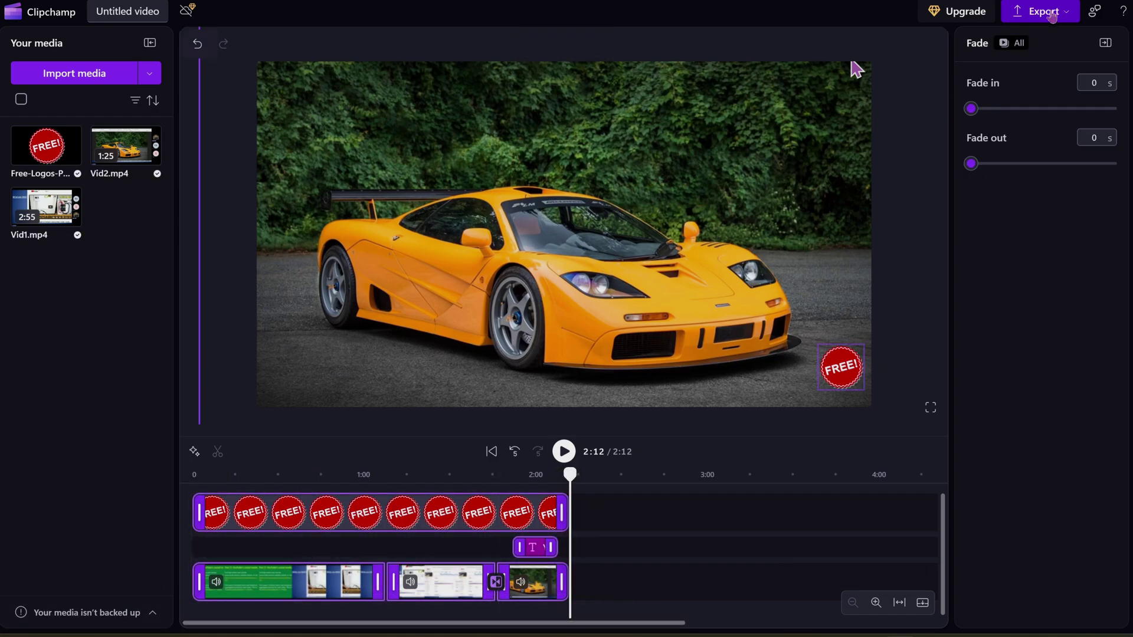
Export the video at 1080p and collapse the Save to OneDrive options while it finishes.
click(1052, 16)
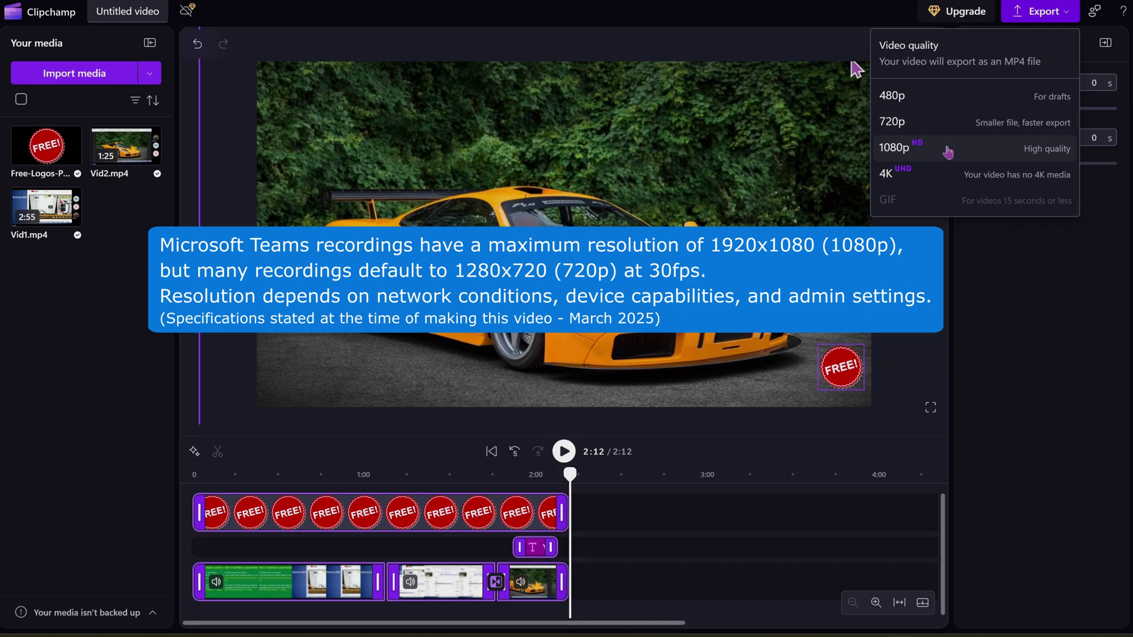
click(948, 149)
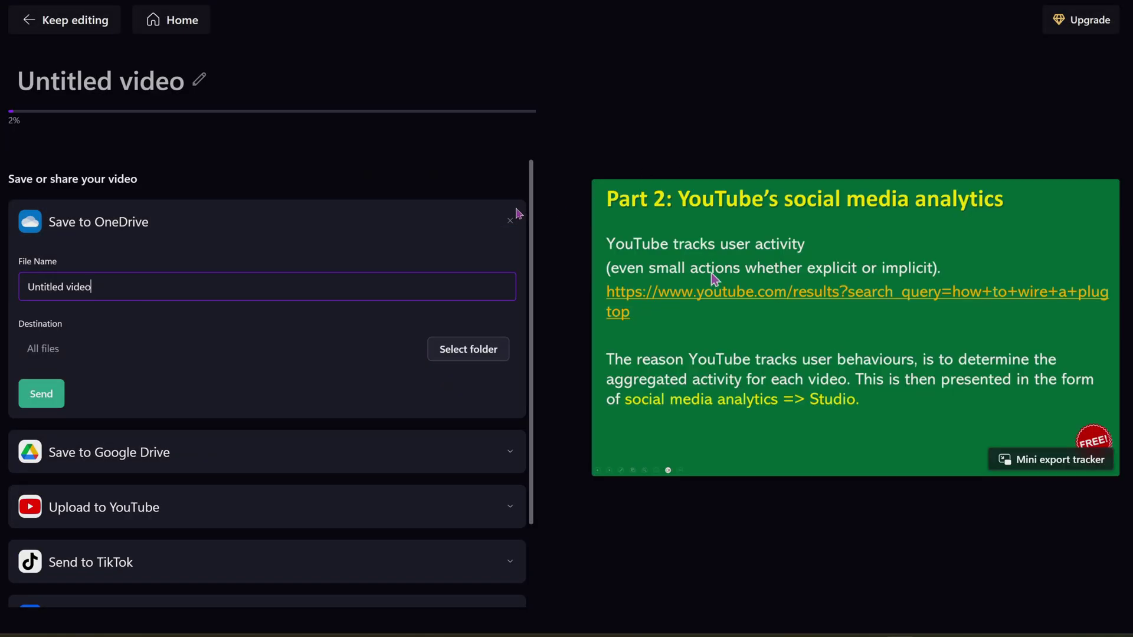
click(513, 222)
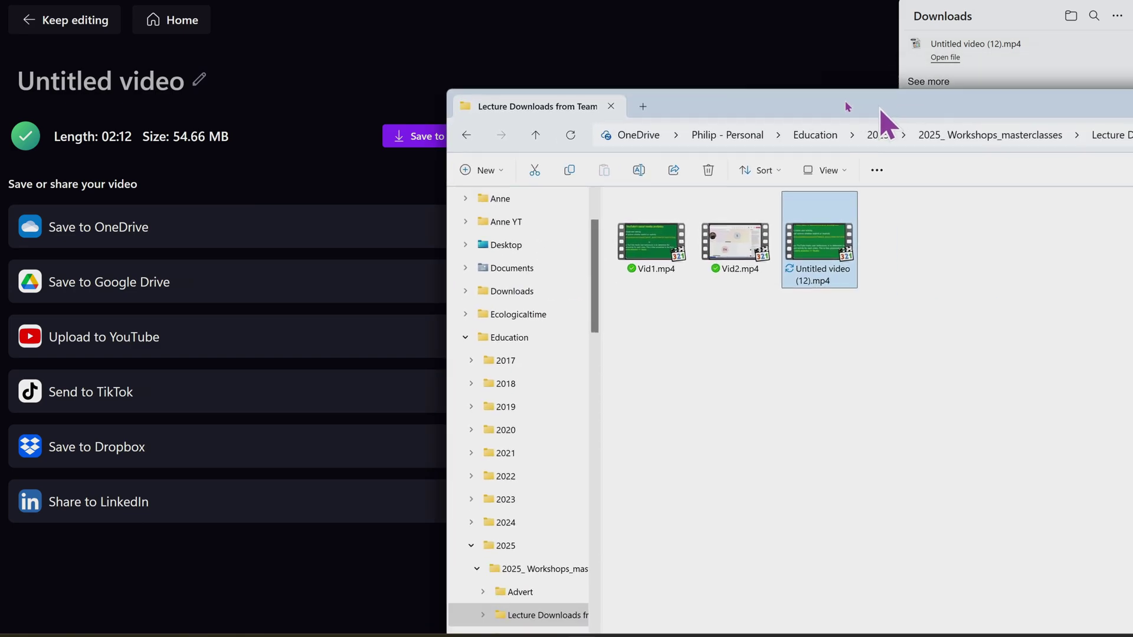
Maximise the folder window, play the raw Vid1.mp4, skip ahead, and close its player.
drag(885, 119, 531, 5)
click(215, 182)
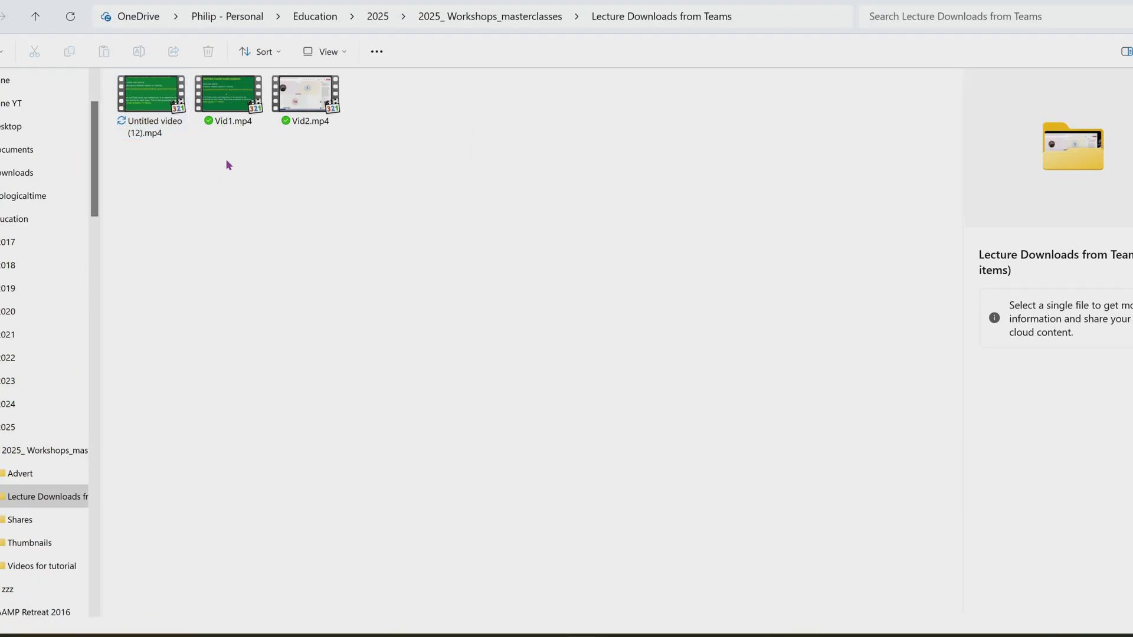
click(225, 106)
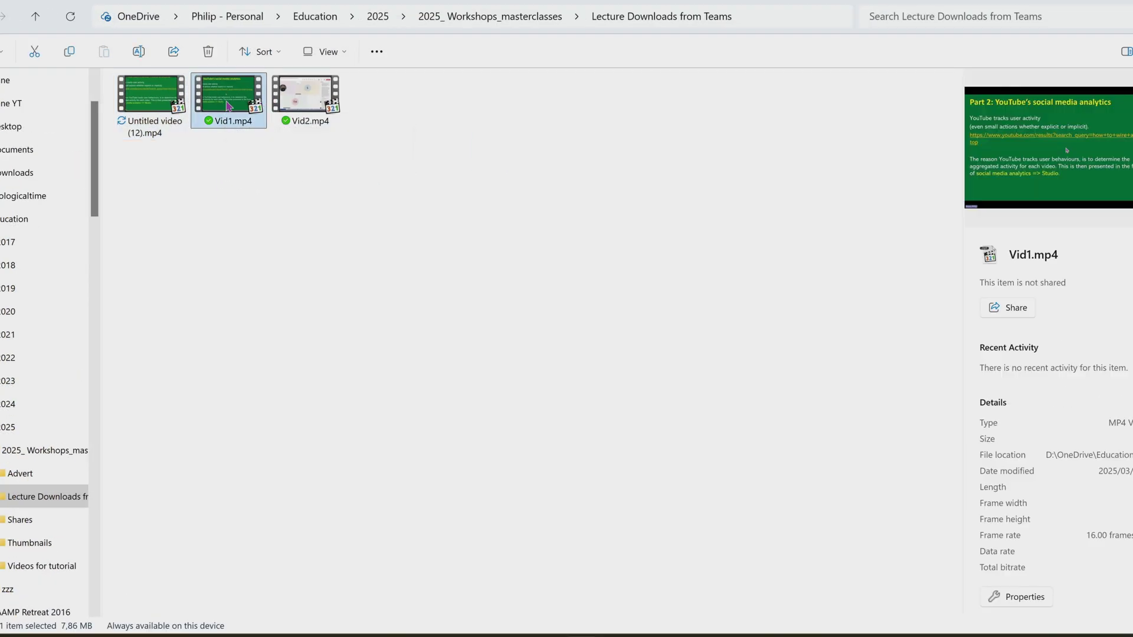
double_click(236, 100)
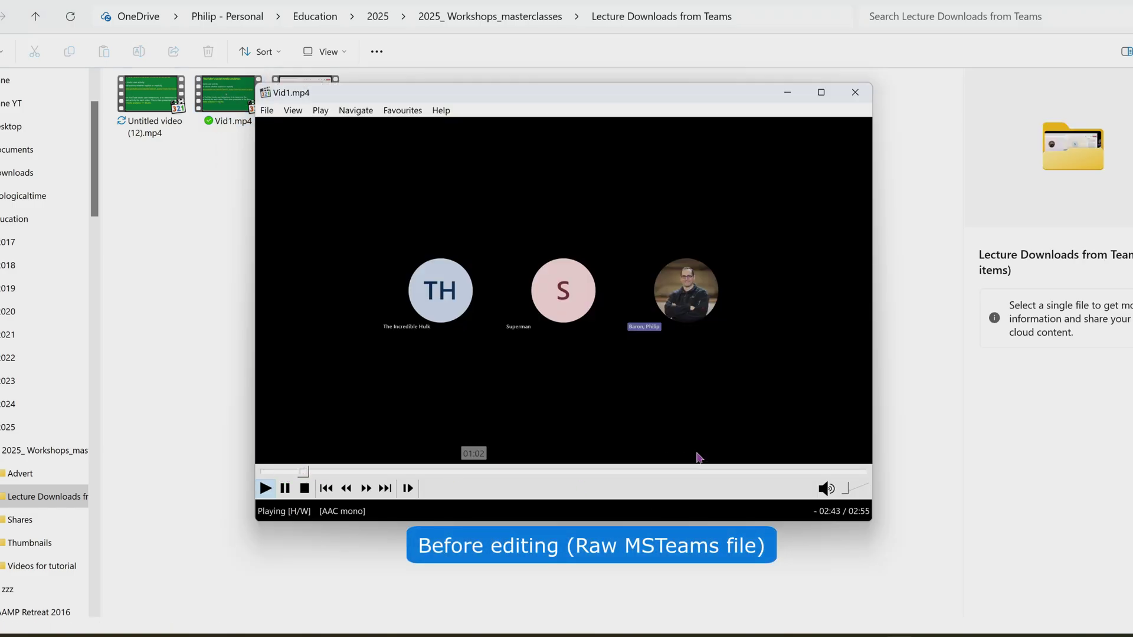
click(760, 472)
click(855, 92)
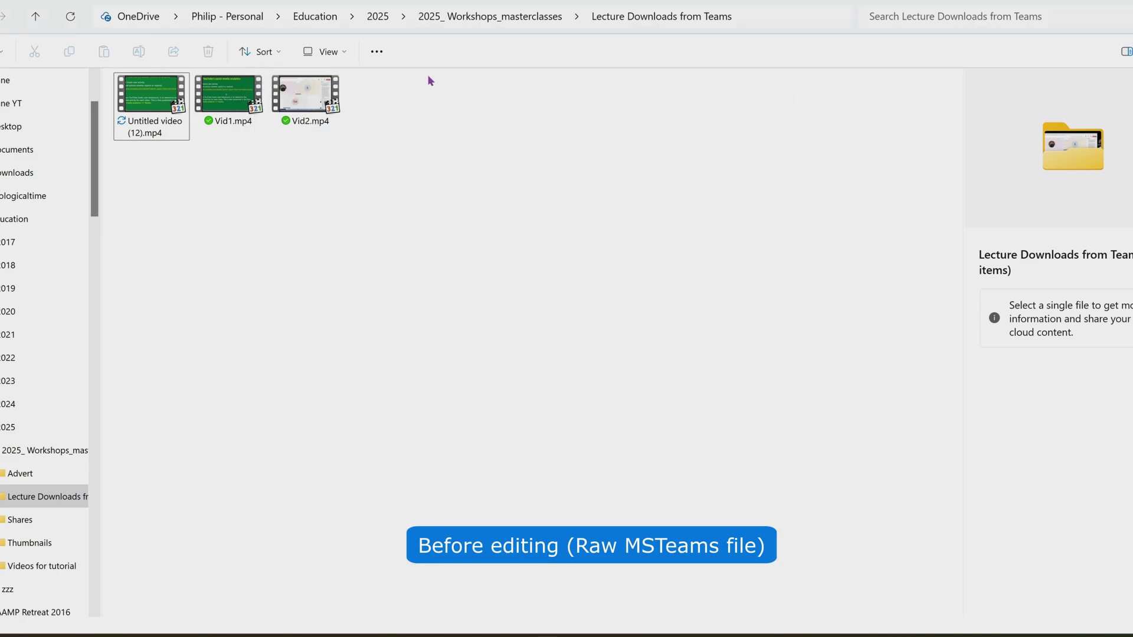
Open the exported Untitled video (12).mp4 and jump to later points in it.
click(310, 97)
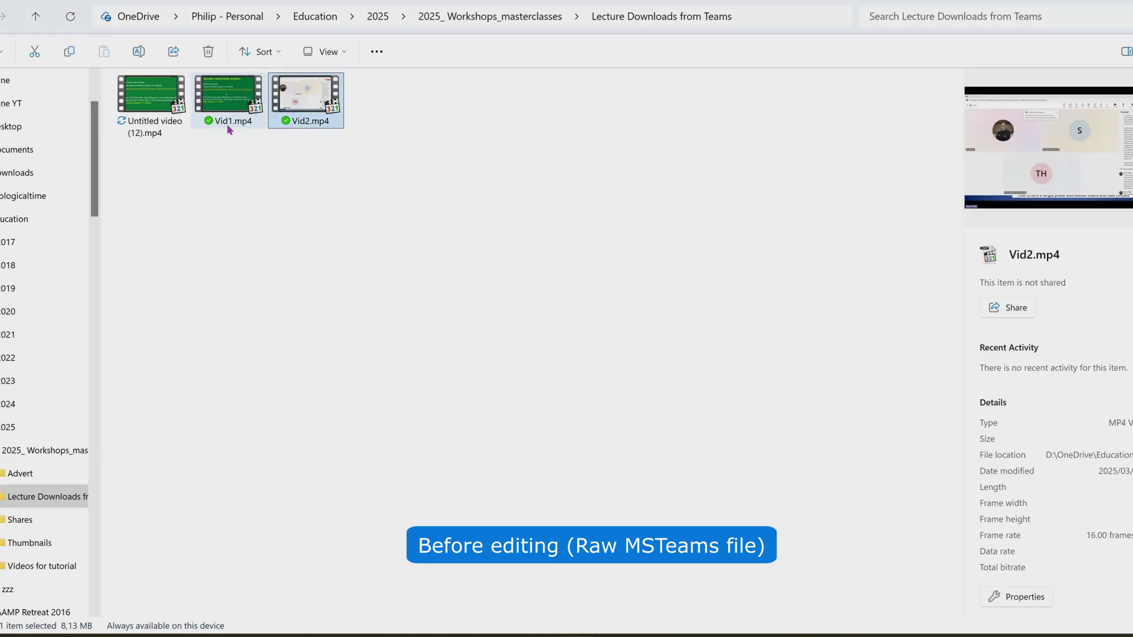
key(Left)
key(Right)
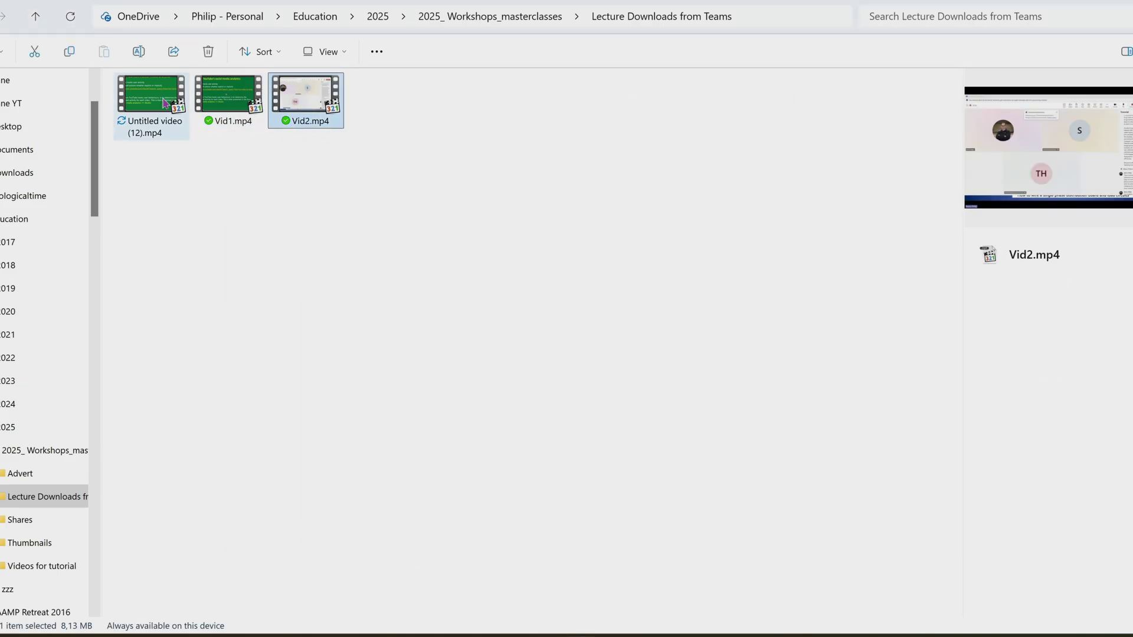
key(Left)
key(Left)
key(Return)
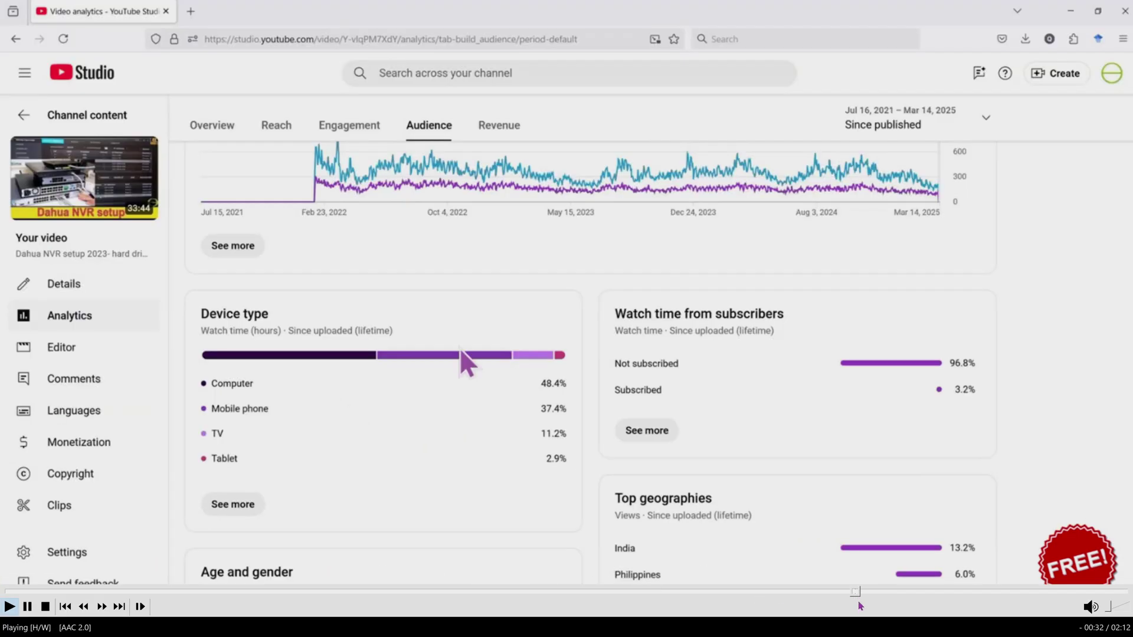
click(943, 594)
click(893, 593)
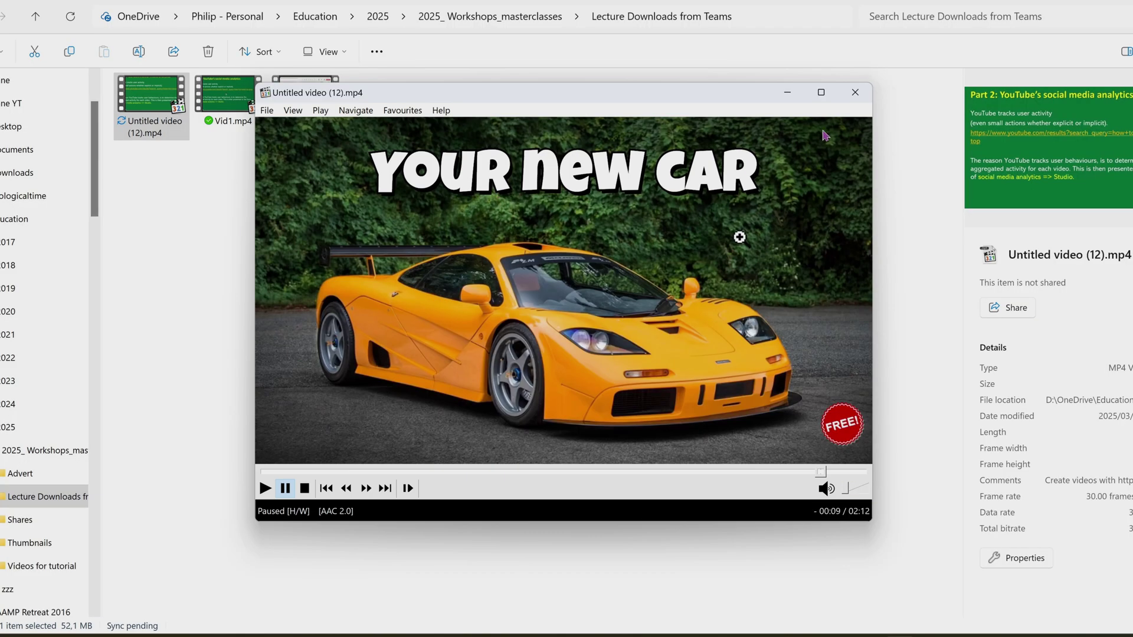
Close the player and rename the export to 'Class 22 March 2025'.
click(855, 92)
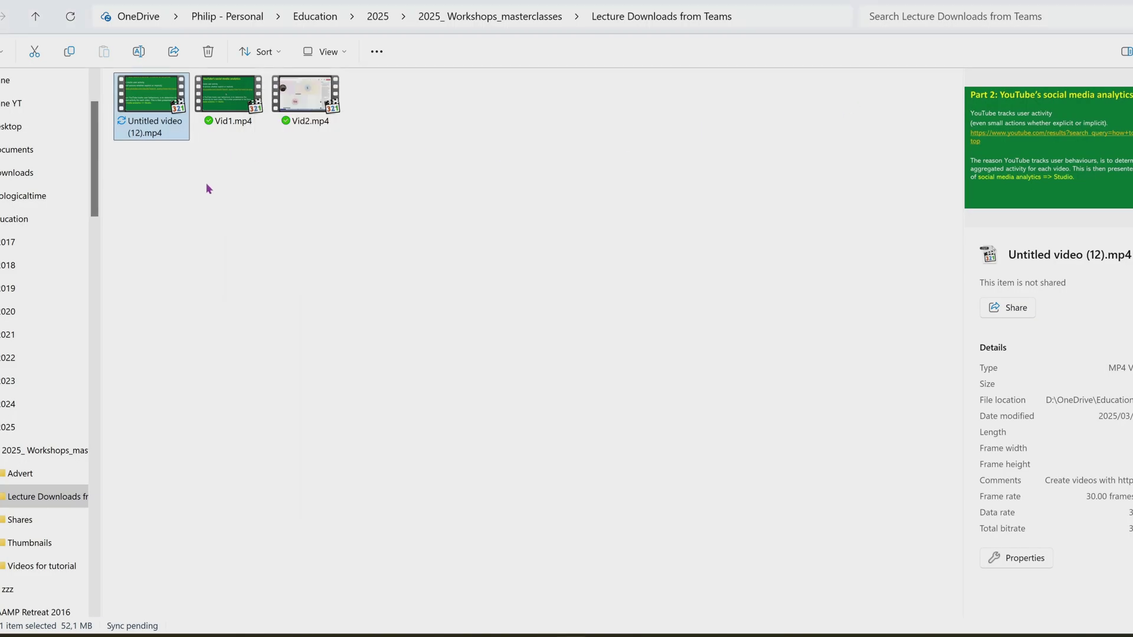
right_click(147, 133)
click(214, 119)
text(Class 22 March 2025)
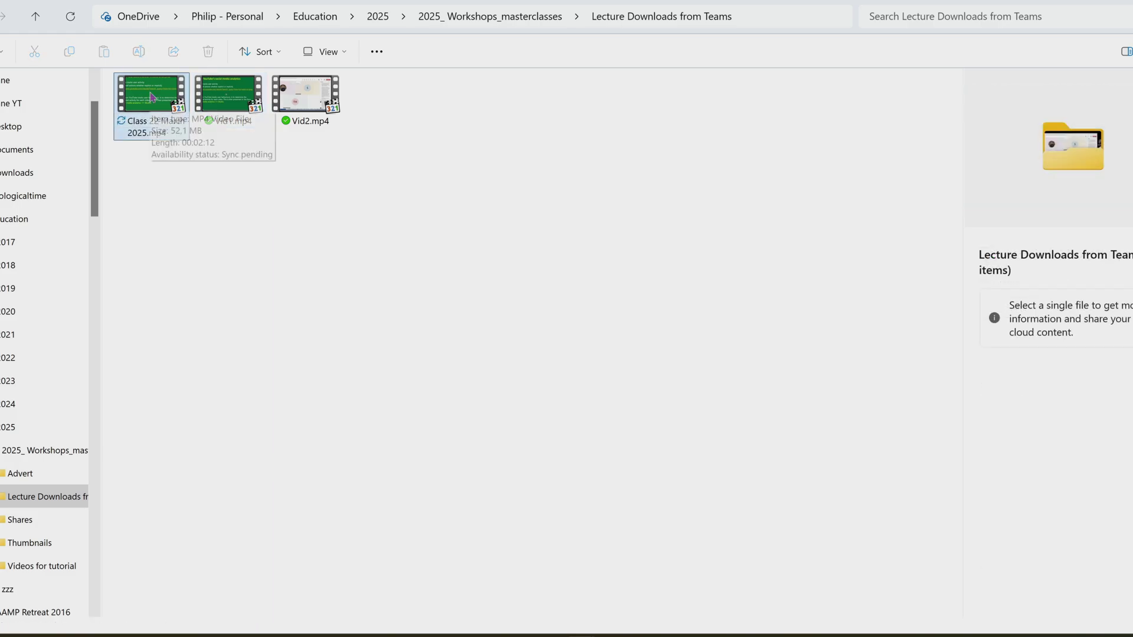
key(Return)
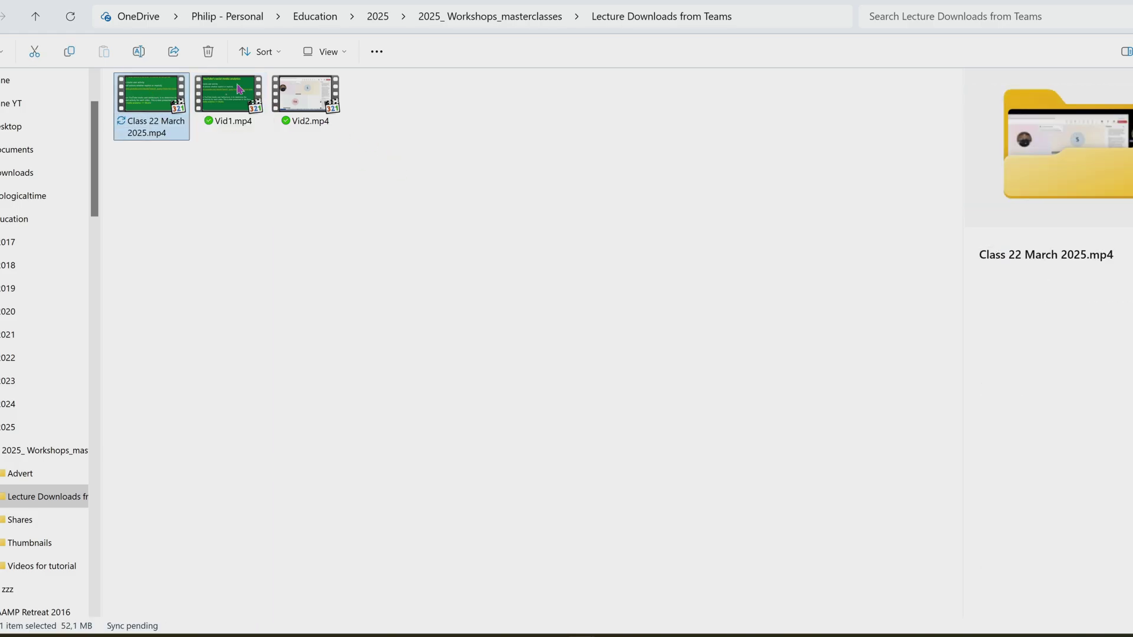
Share Class 22 March 2025.mp4 via OneDrive with a view-only link and copy the link.
click(175, 110)
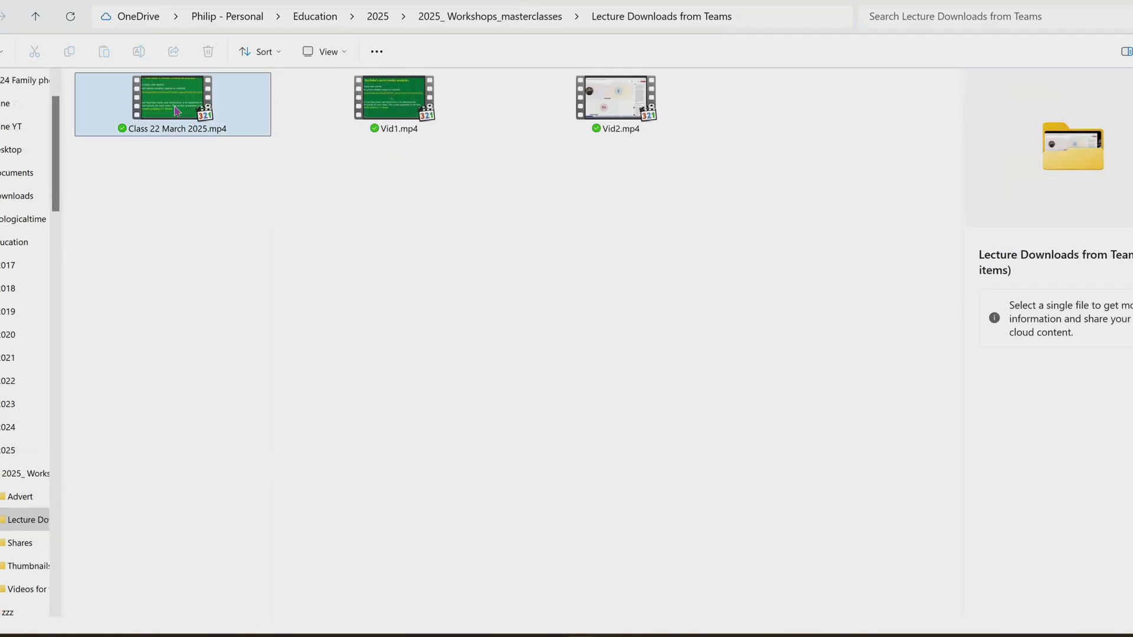
right_click(175, 110)
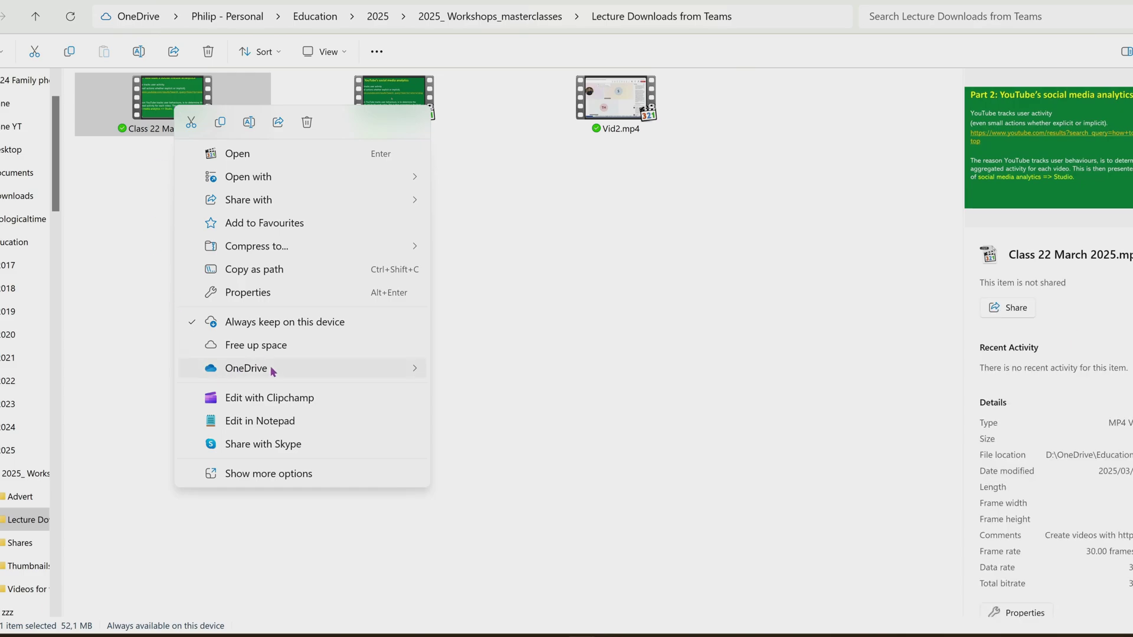
mouse_move(272, 371)
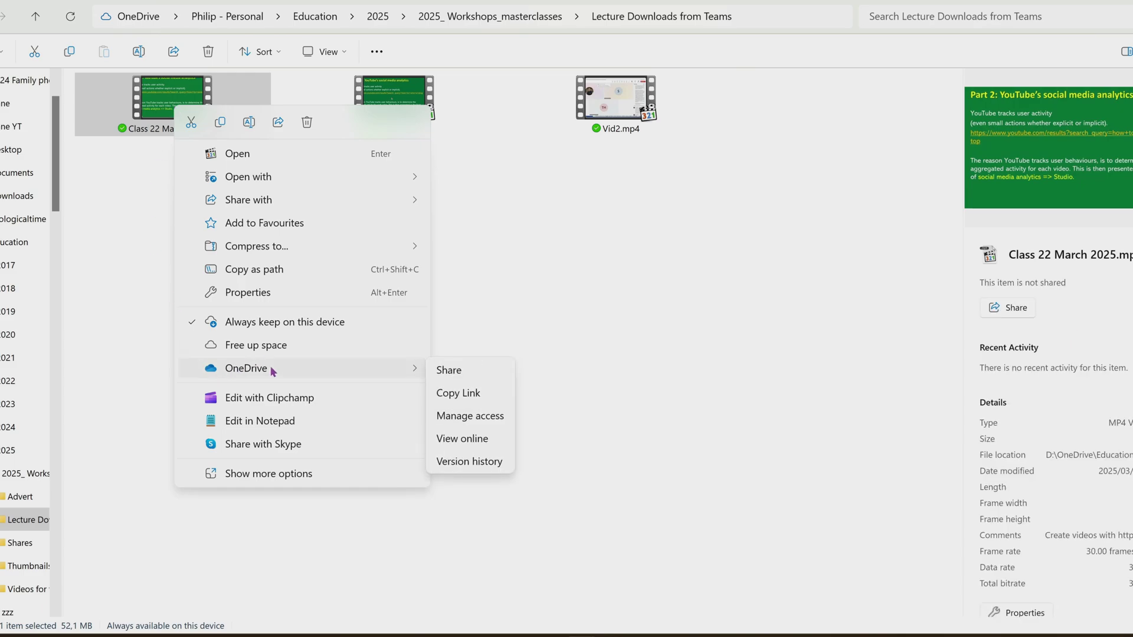
click(465, 370)
click(449, 386)
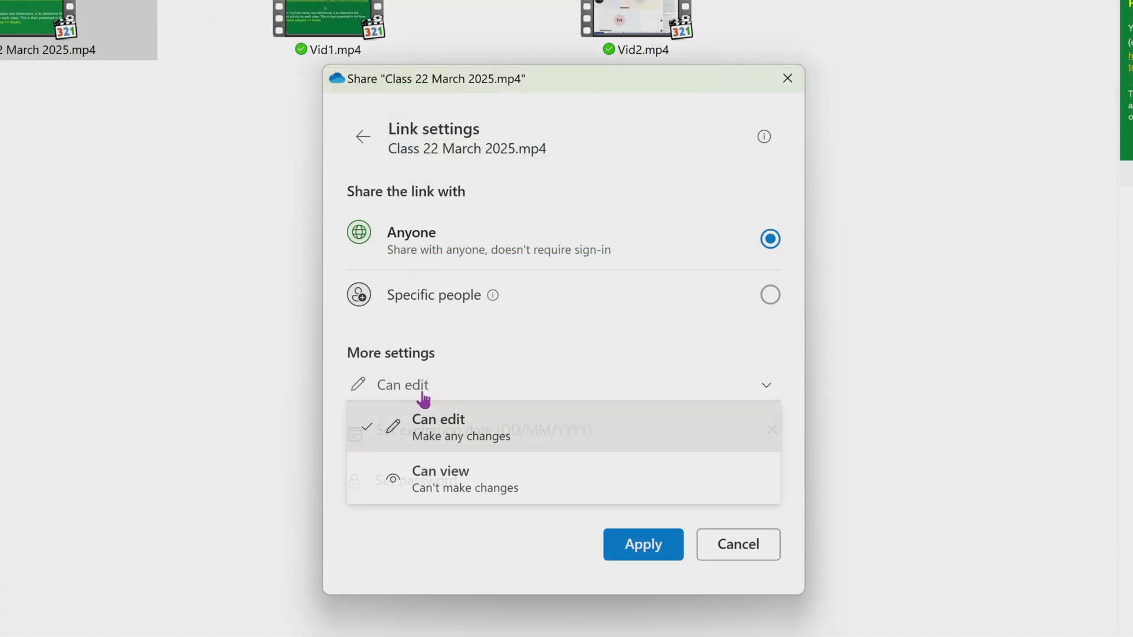
click(430, 487)
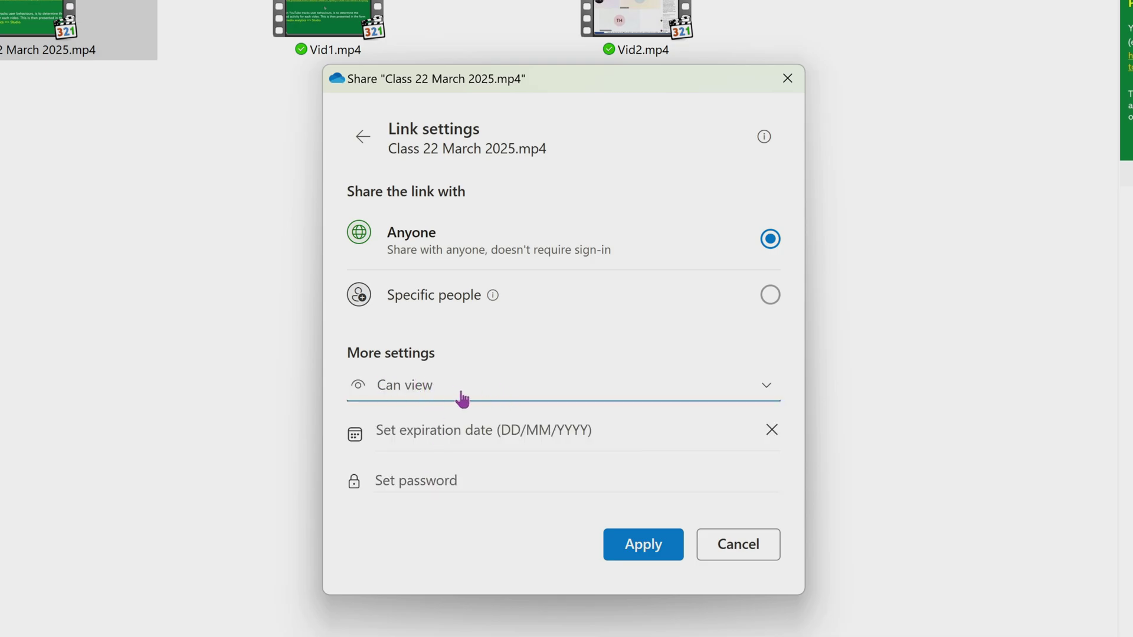
click(645, 546)
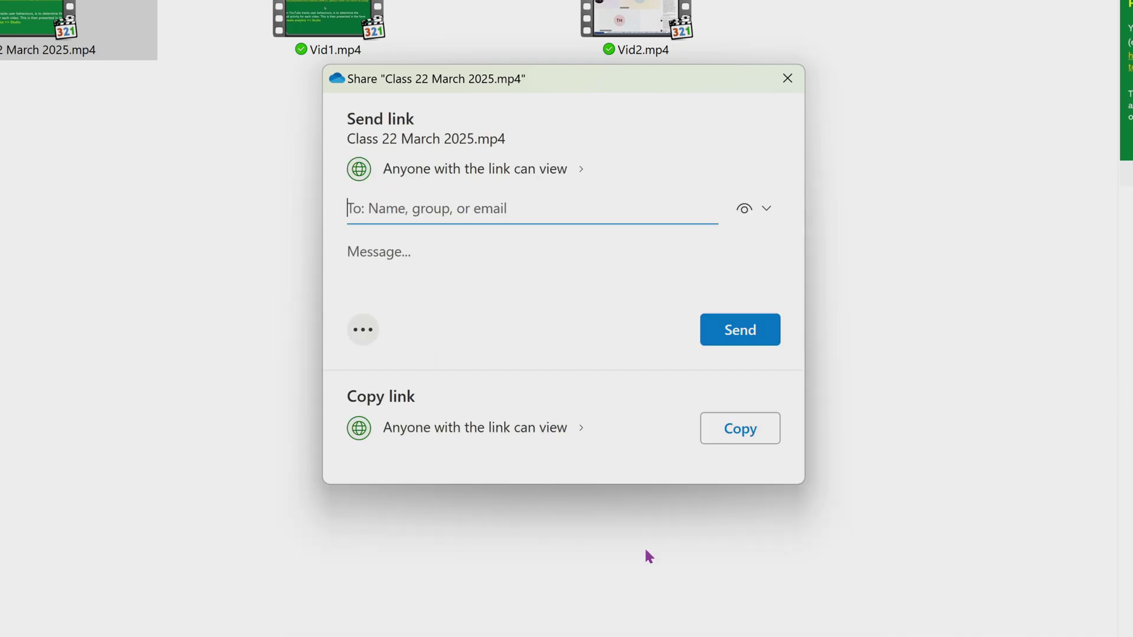
click(731, 430)
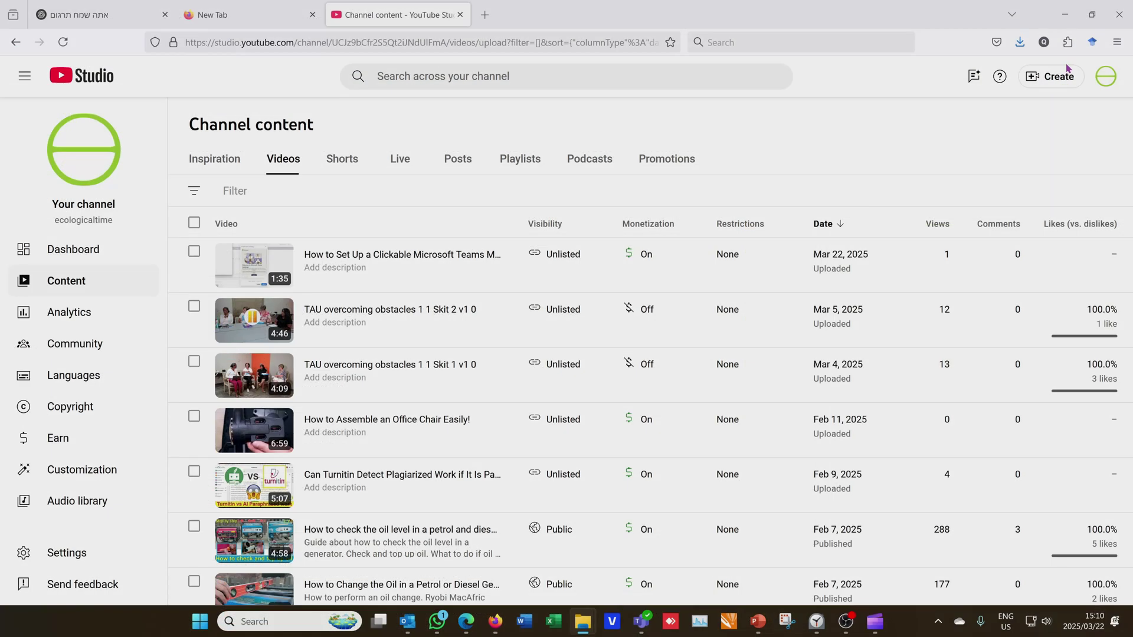
Start a new YouTube Studio upload with Class 22 March 2025.mp4 from the folder.
click(1051, 79)
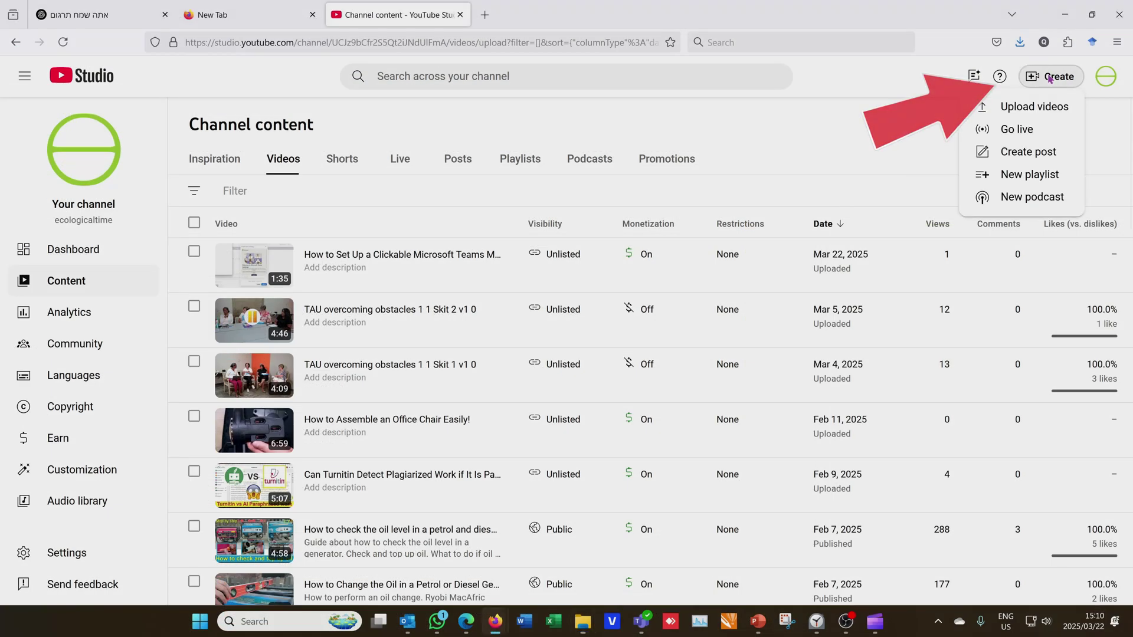
click(1029, 106)
key(alt+Tab)
drag(937, 236, 590, 259)
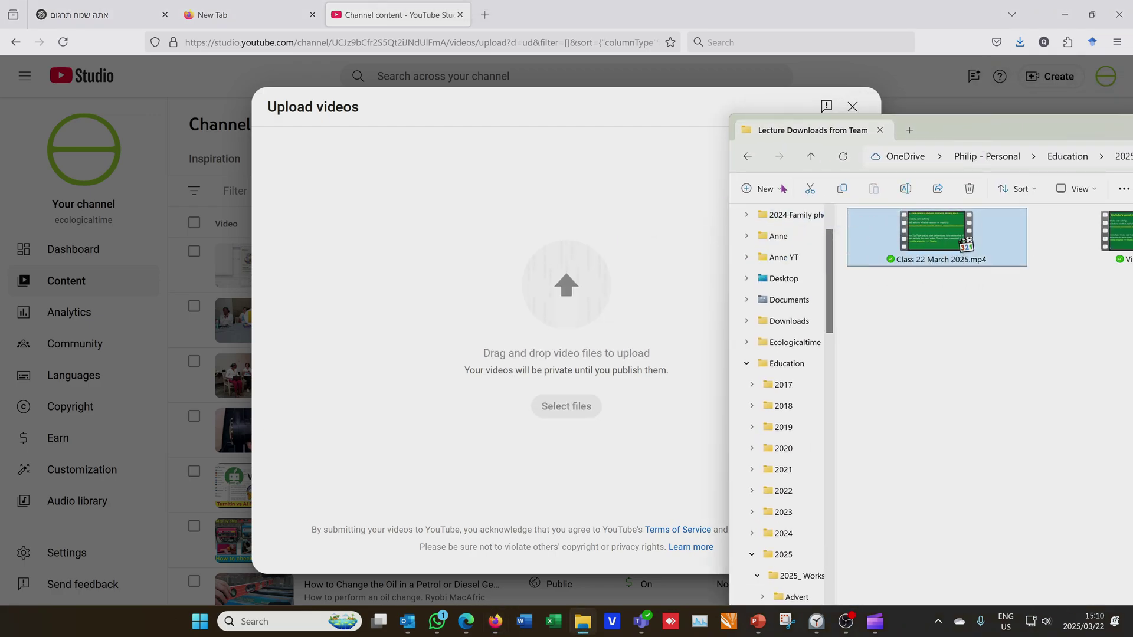
key(alt+Tab)
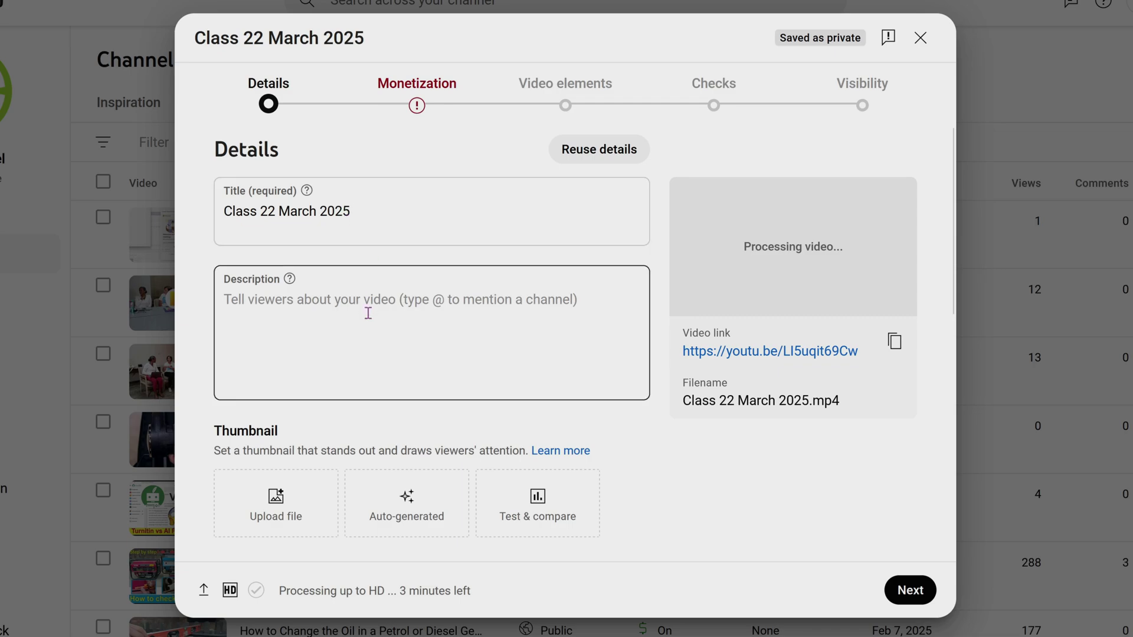
Set Monetization to Off for the upload.
click(418, 108)
click(501, 340)
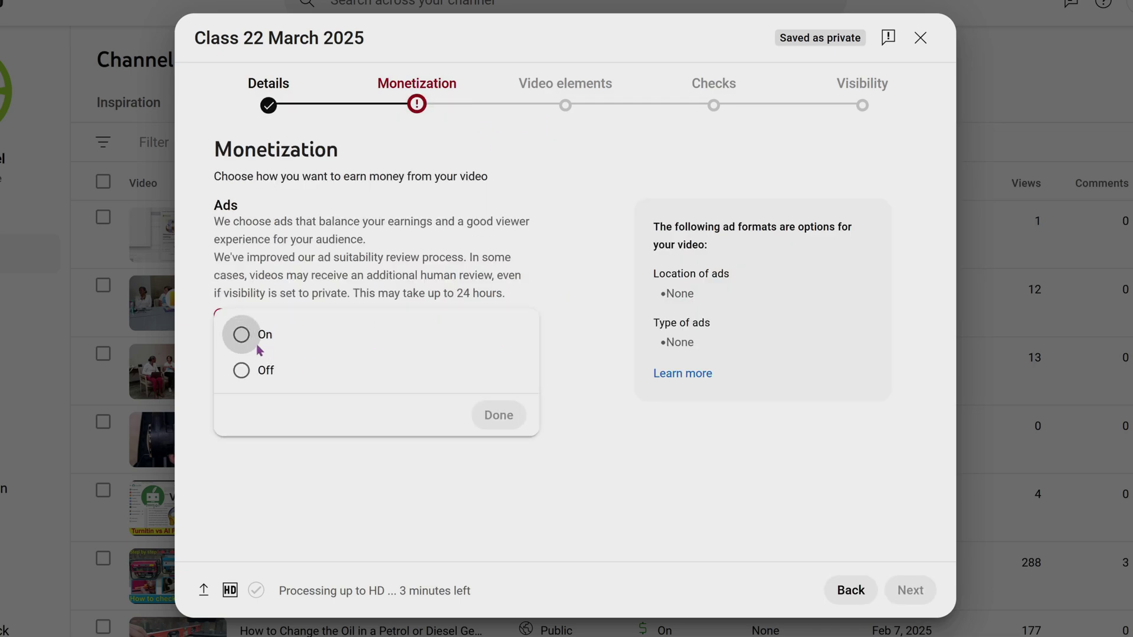
click(242, 375)
click(492, 416)
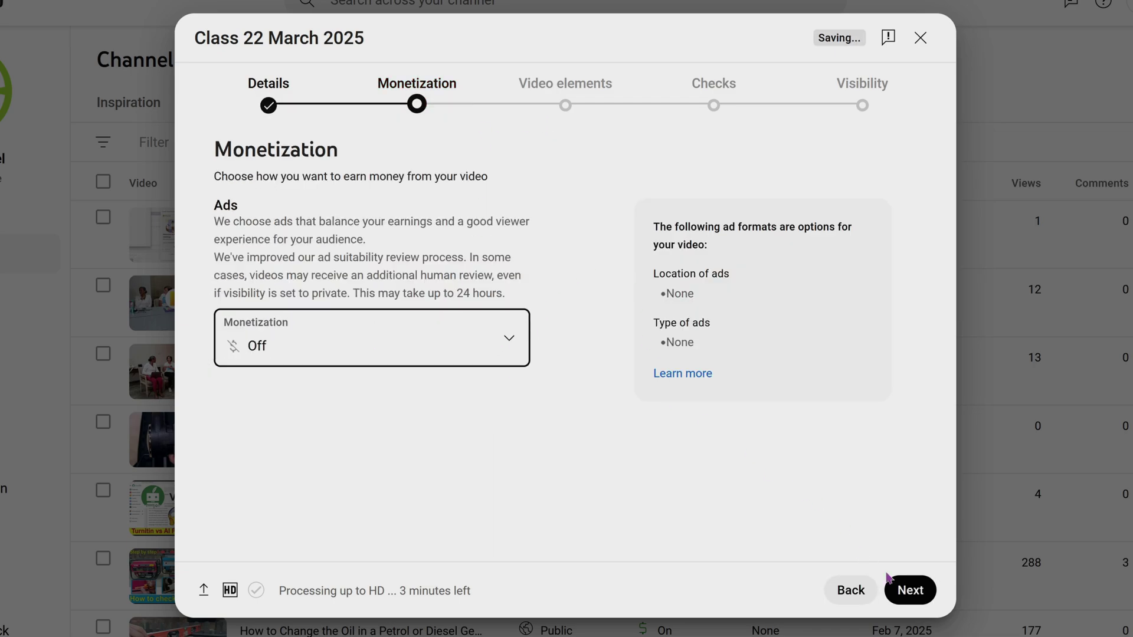
Advance through Video elements and Checks, then save the video as Unlisted.
click(909, 591)
click(909, 590)
click(908, 590)
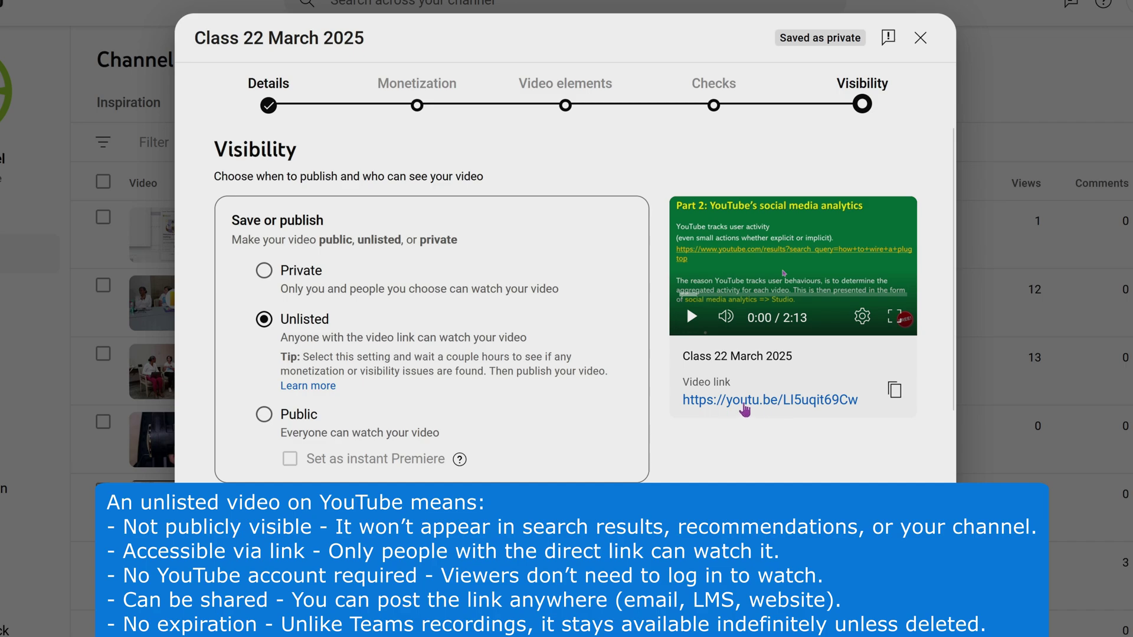
click(918, 617)
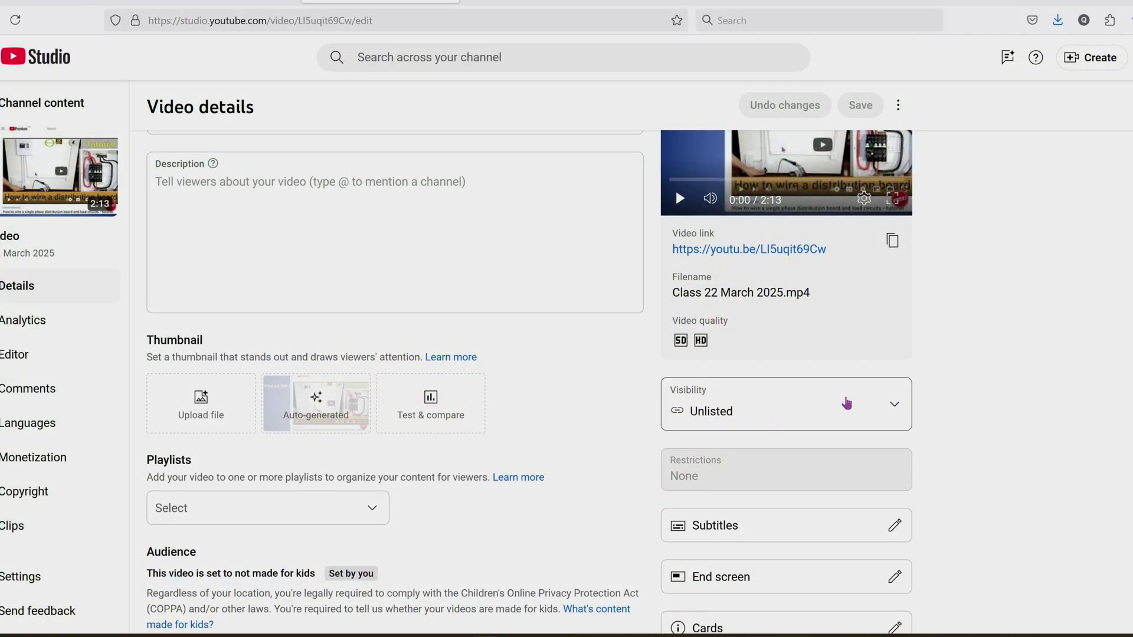
Open the Visibility dropdown for Class 22 March 2025 to confirm Unlisted is selected.
click(854, 400)
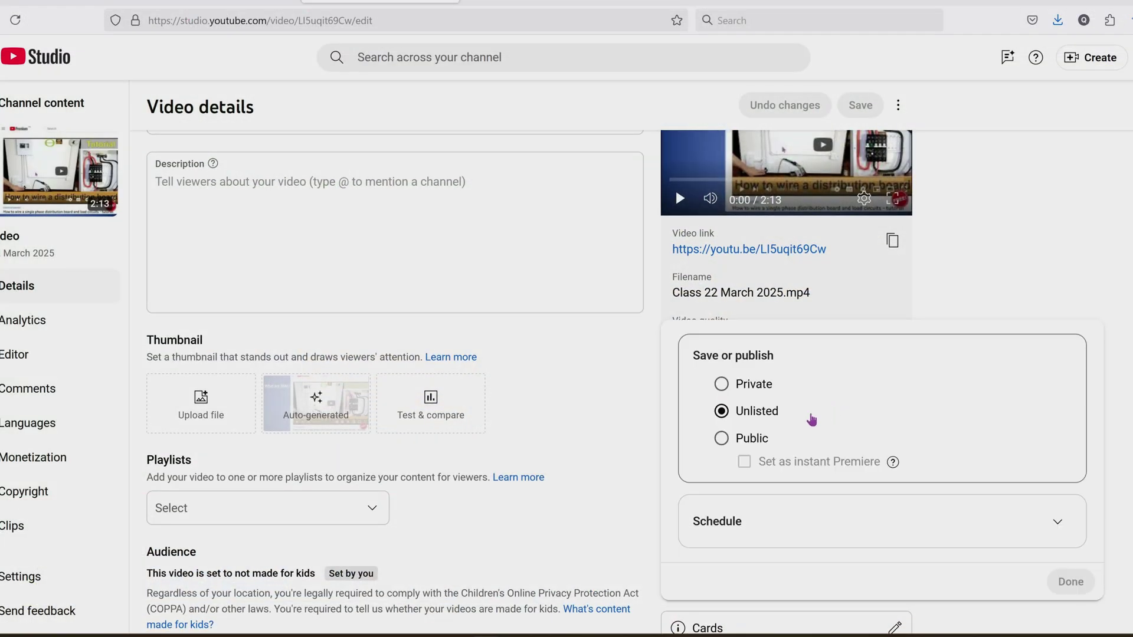